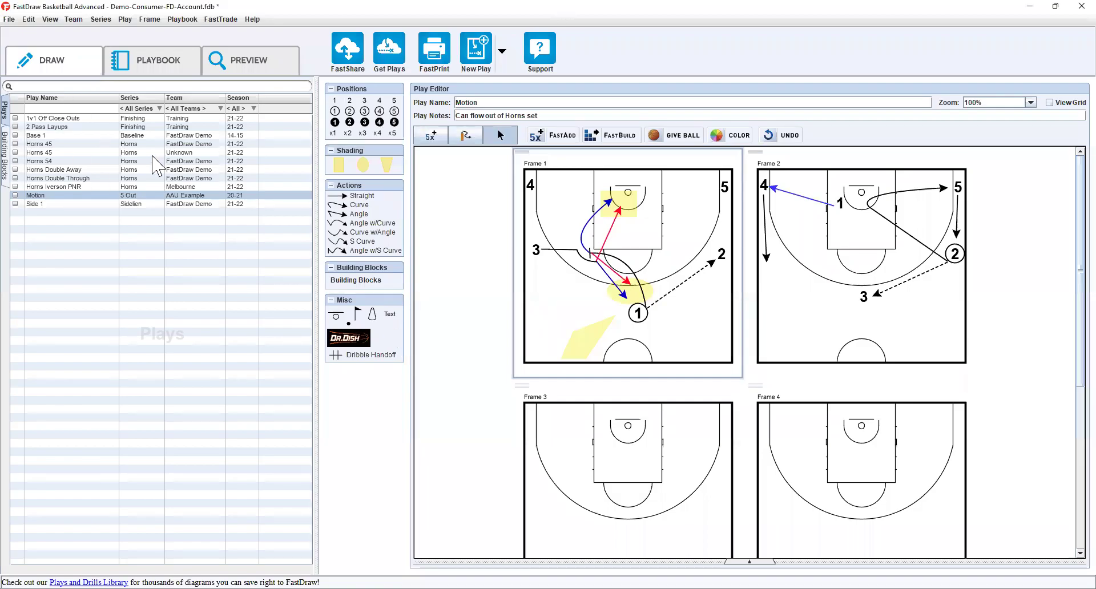
Create 'Example of Playbook' with first chapter Horns in FastPrint, then move it to the top level.
click(143, 65)
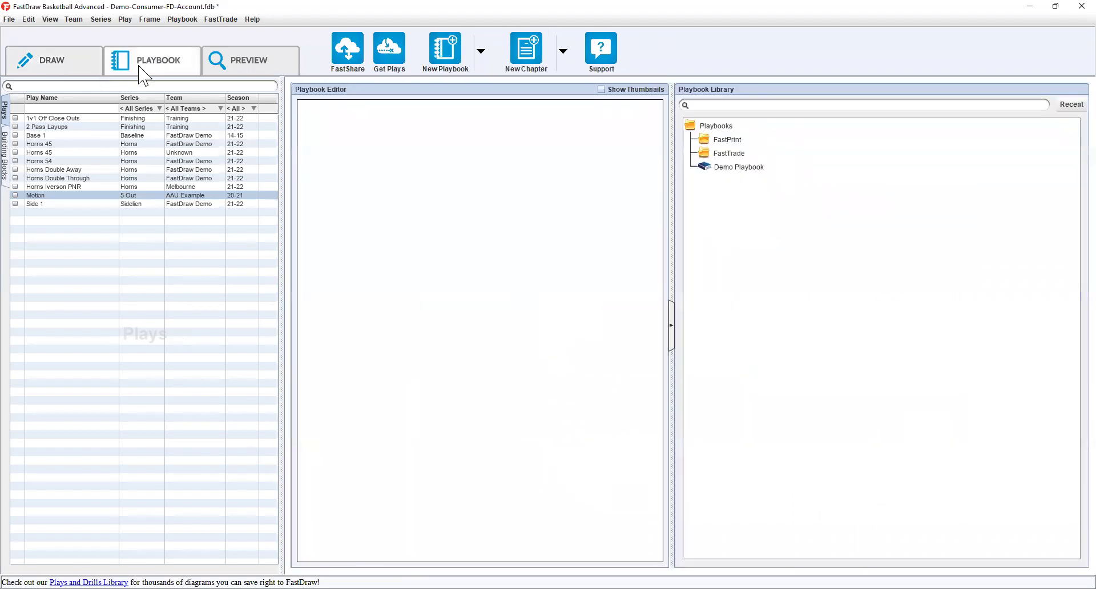
click(446, 55)
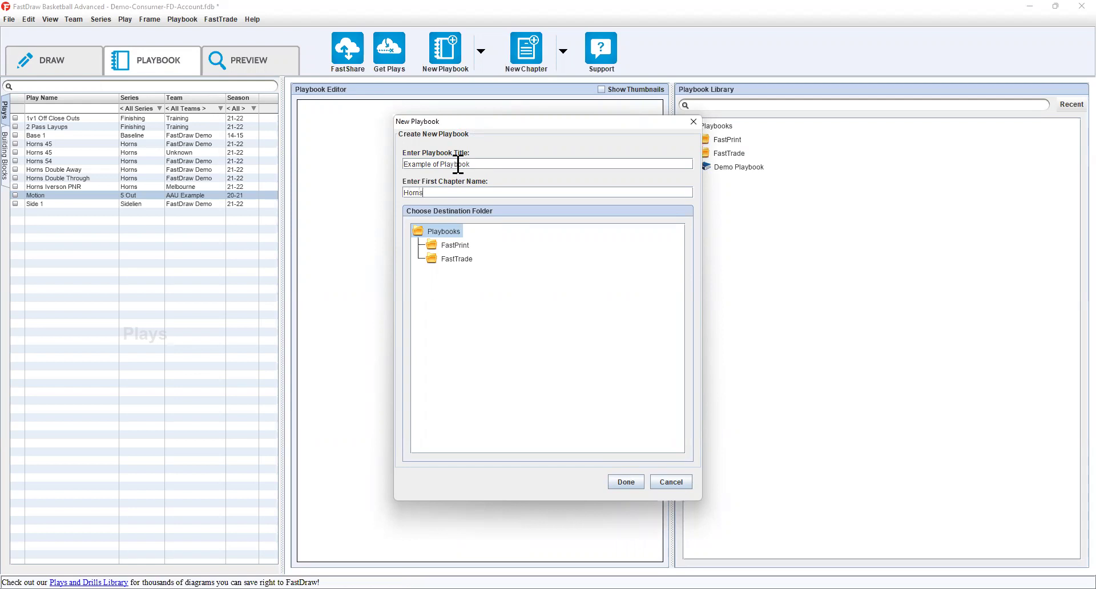
click(528, 398)
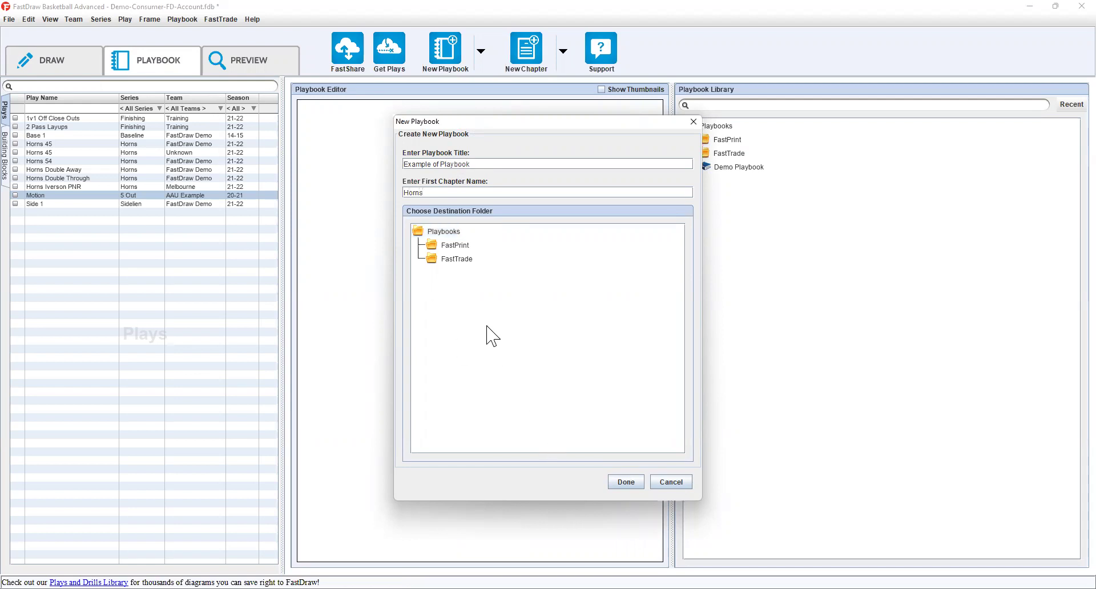
click(458, 247)
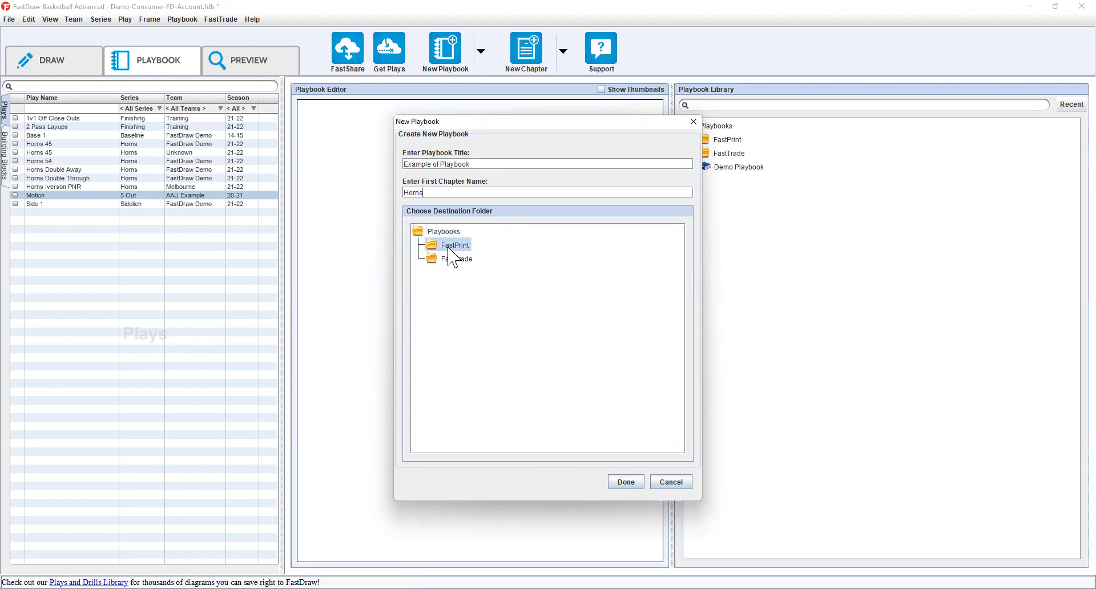
click(624, 482)
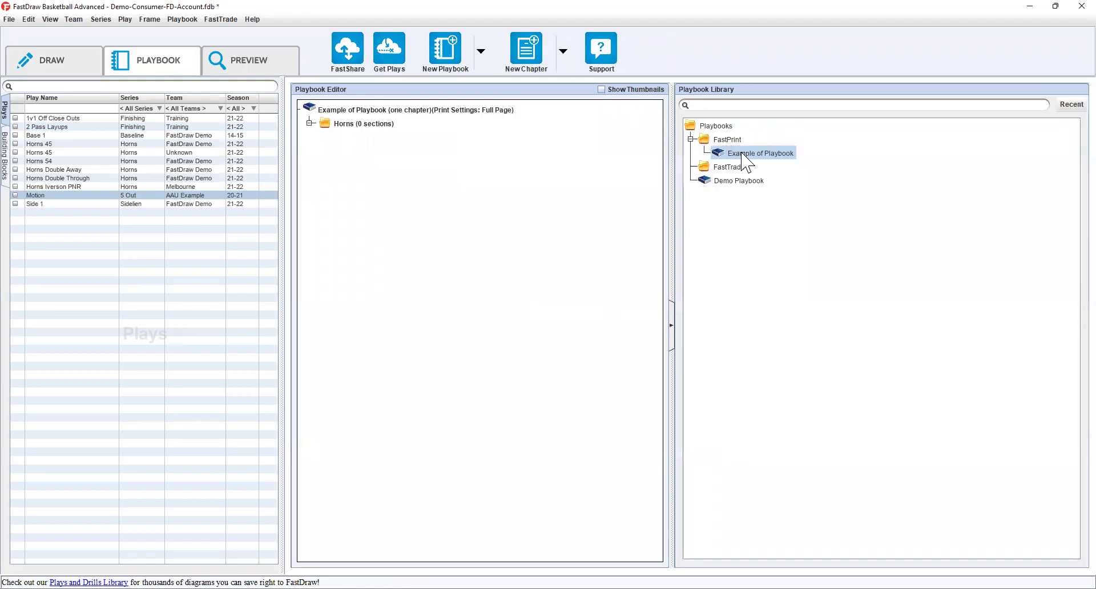
drag(742, 153, 720, 189)
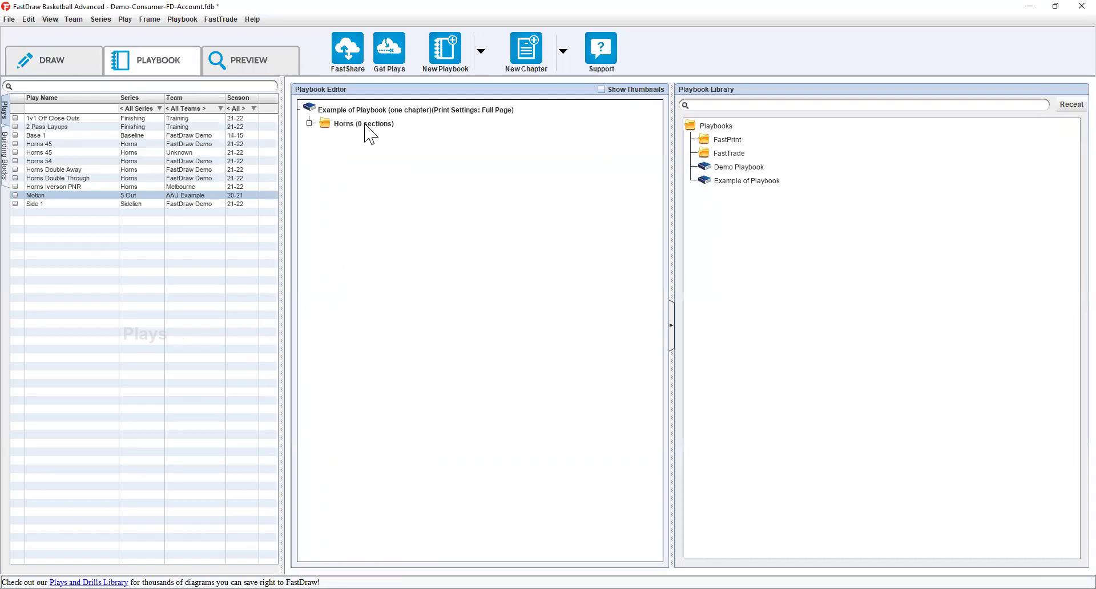
Filter the play list to show only the Horns series.
click(14, 143)
click(15, 153)
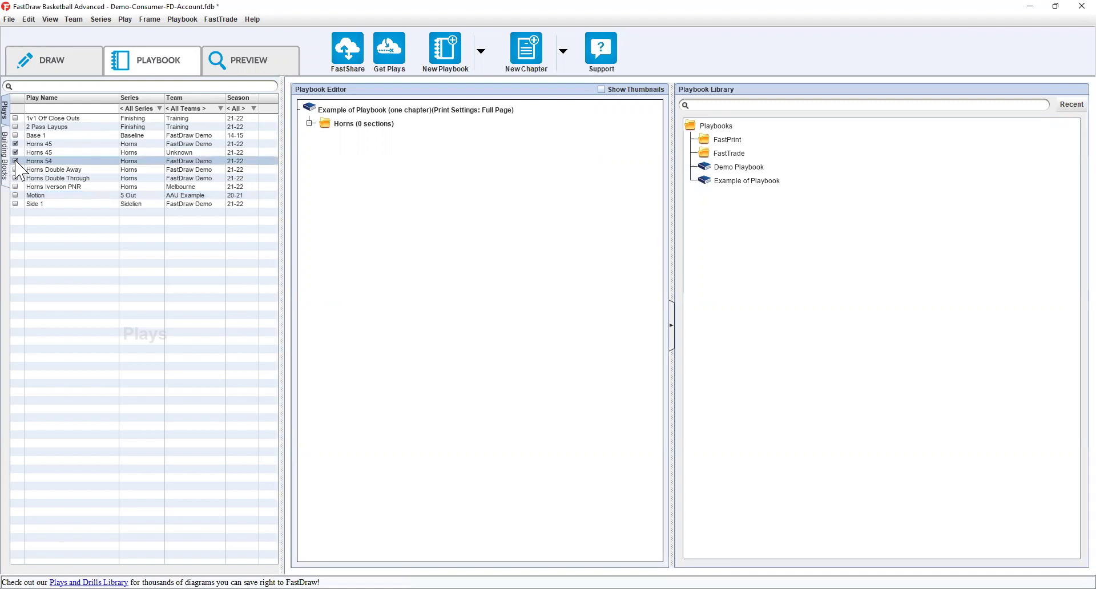
click(15, 144)
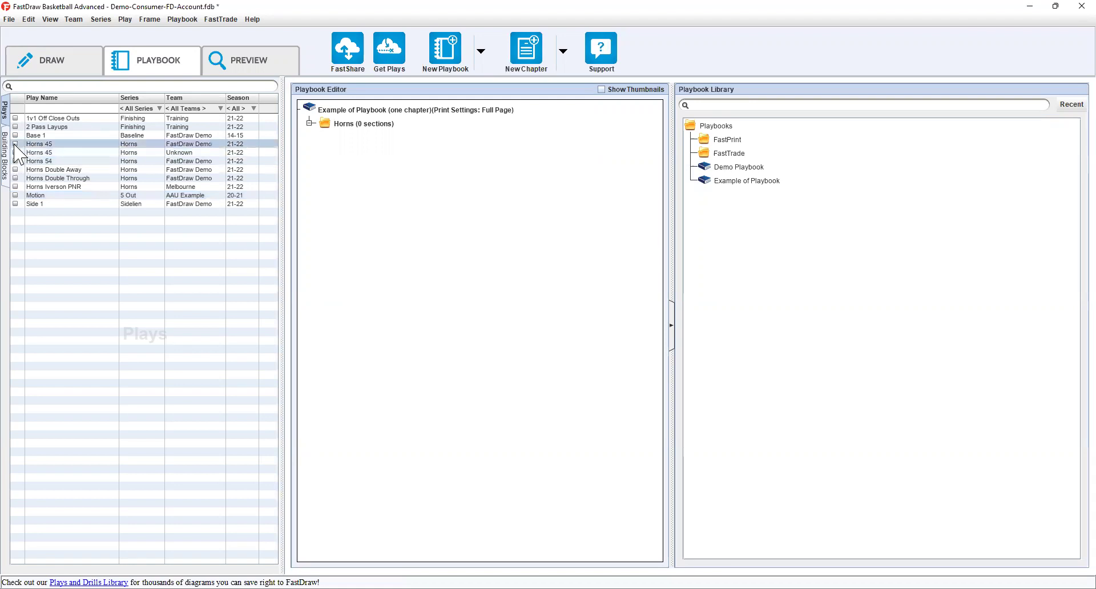
click(159, 109)
click(141, 138)
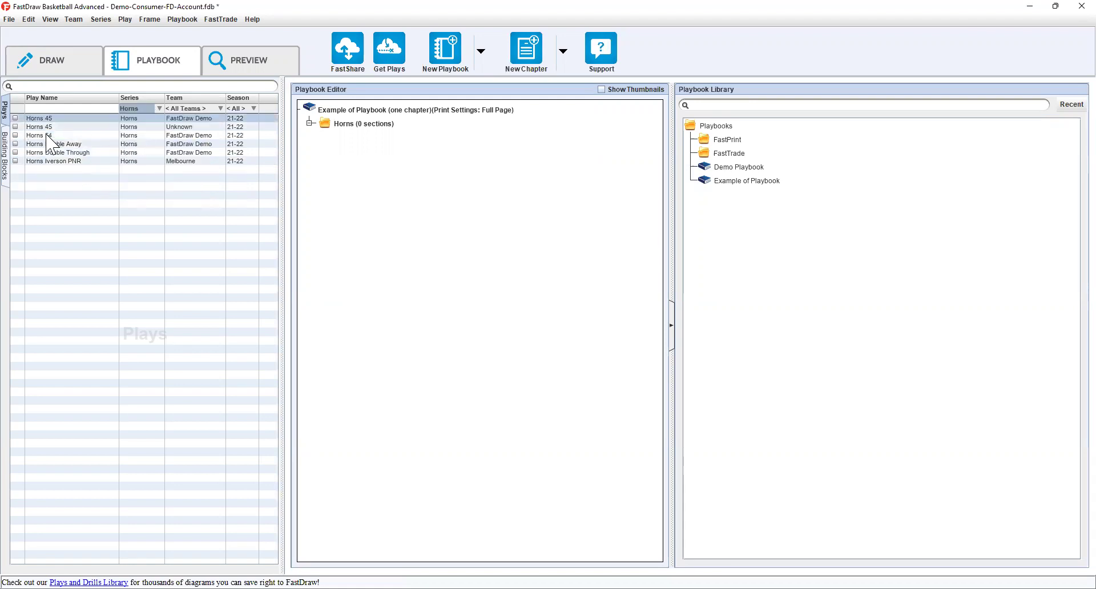
Check all six Horns plays and add them to the Horns chapter.
right_click(17, 138)
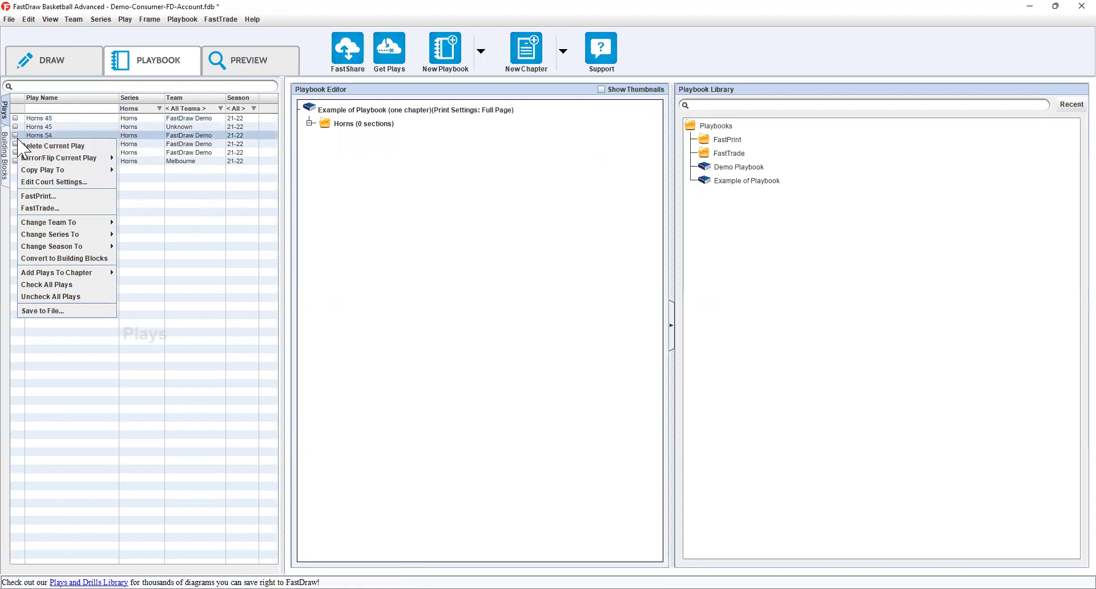
click(102, 285)
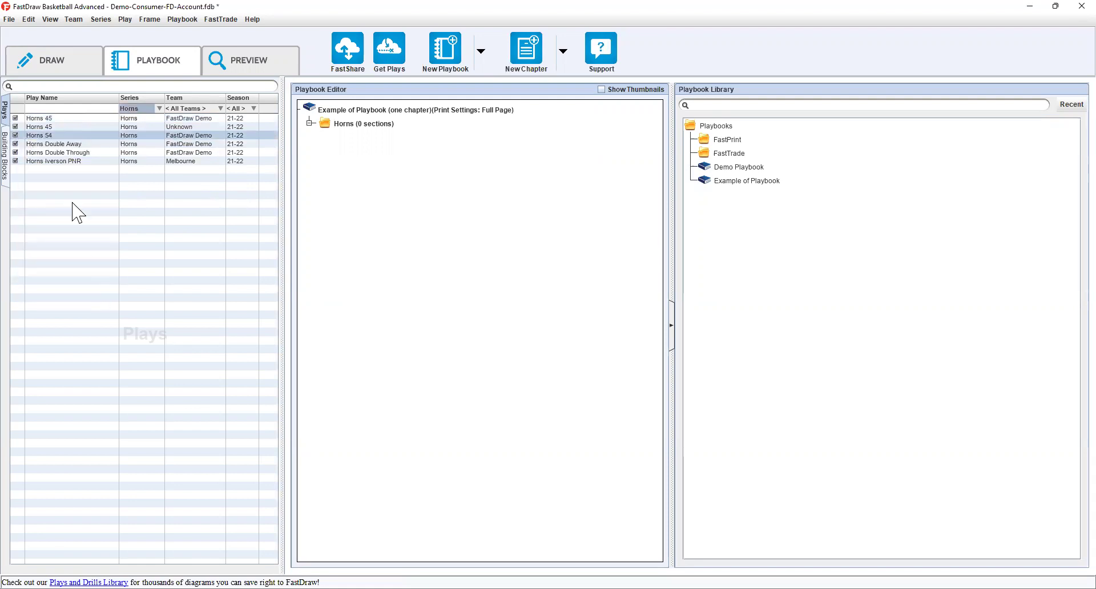
right_click(23, 160)
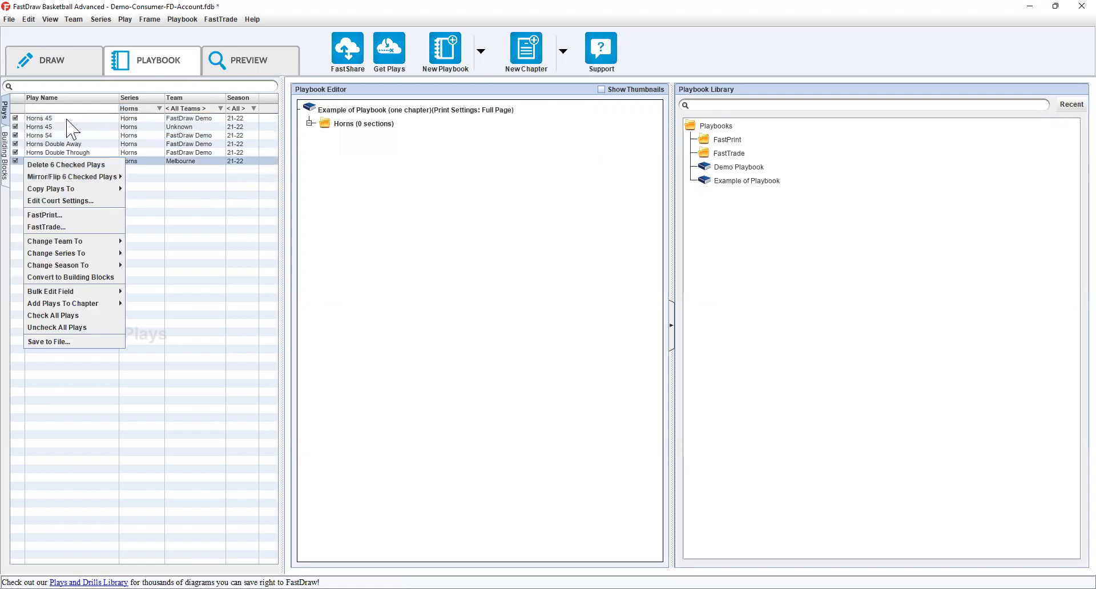
mouse_move(112, 306)
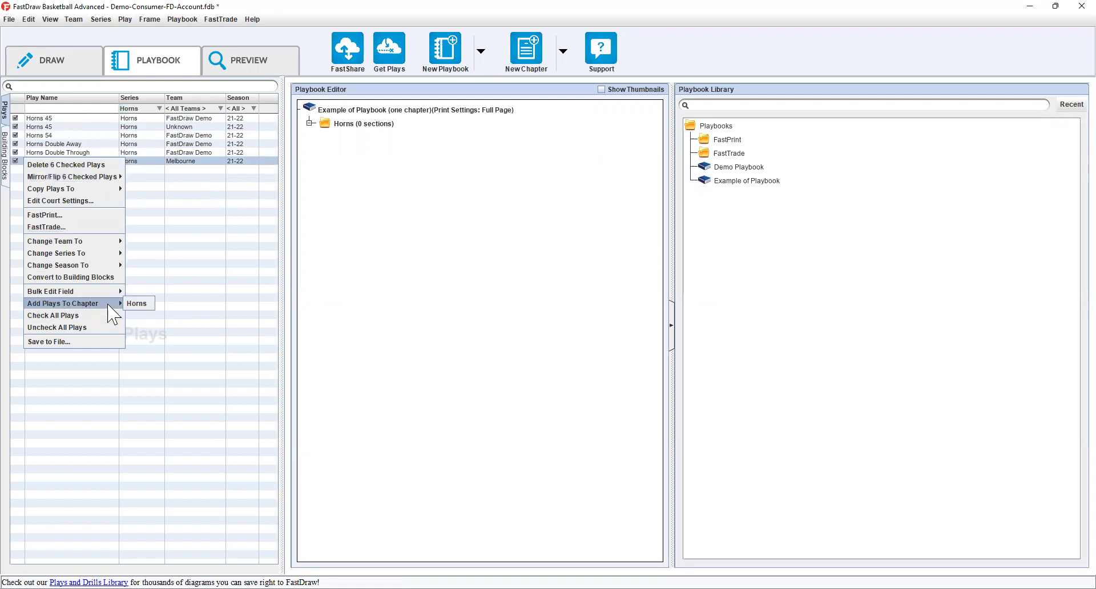
click(137, 303)
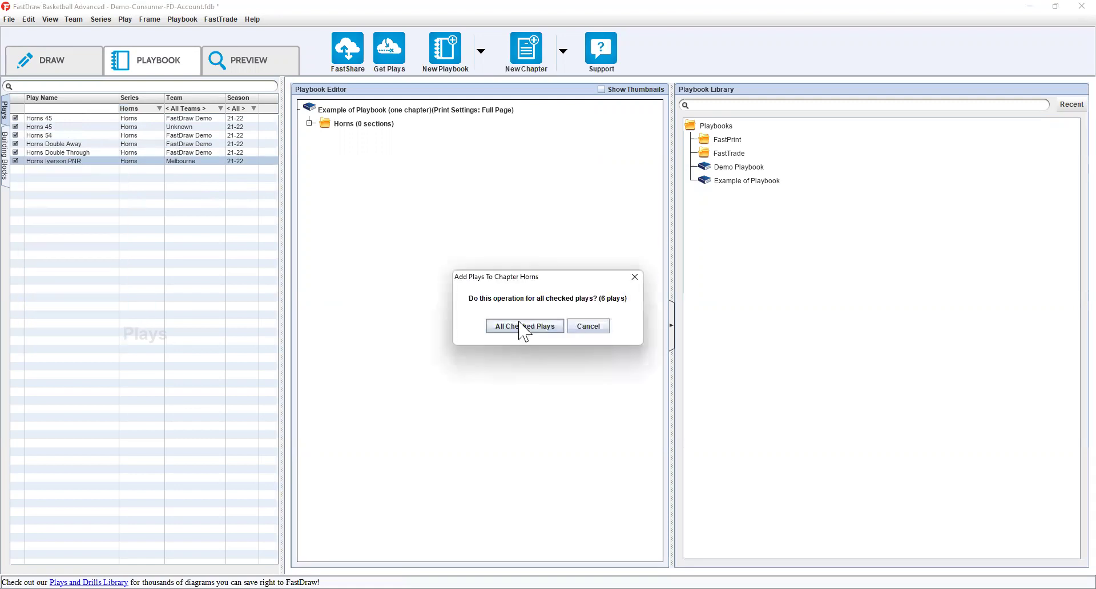
click(516, 326)
Reset the series filter to All Series.
click(383, 195)
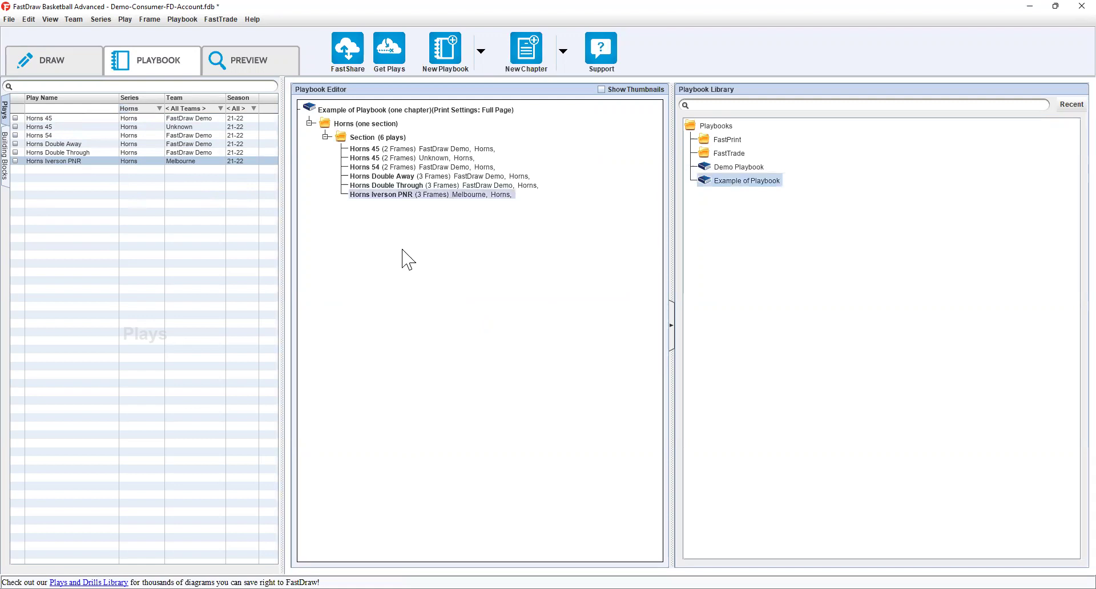
click(147, 109)
click(145, 118)
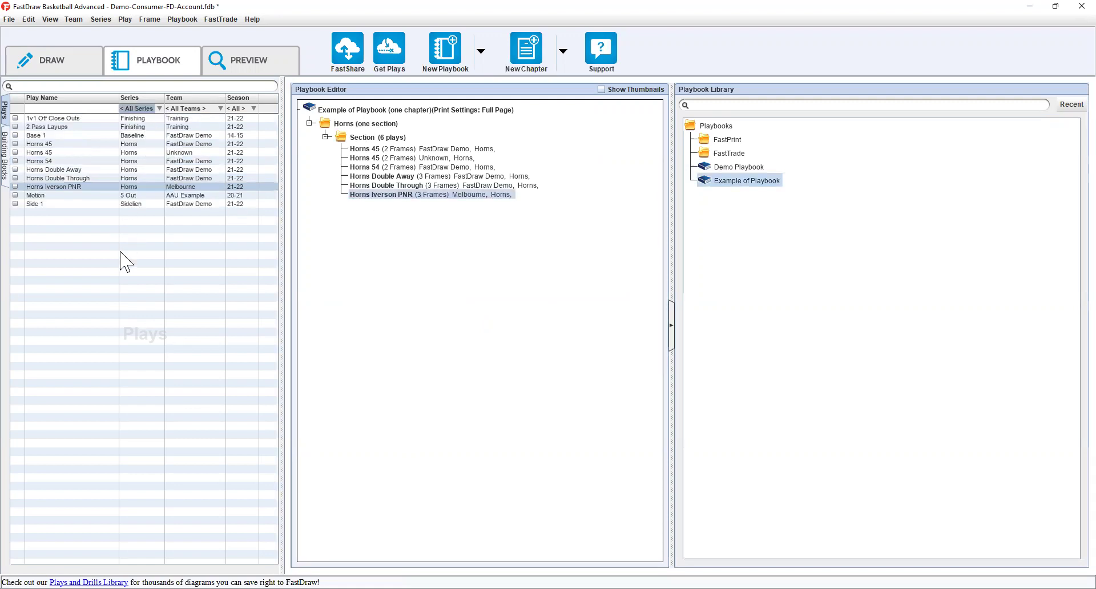
Add a new chapter named Inbounds and put the Side 1 play in it.
right_click(409, 243)
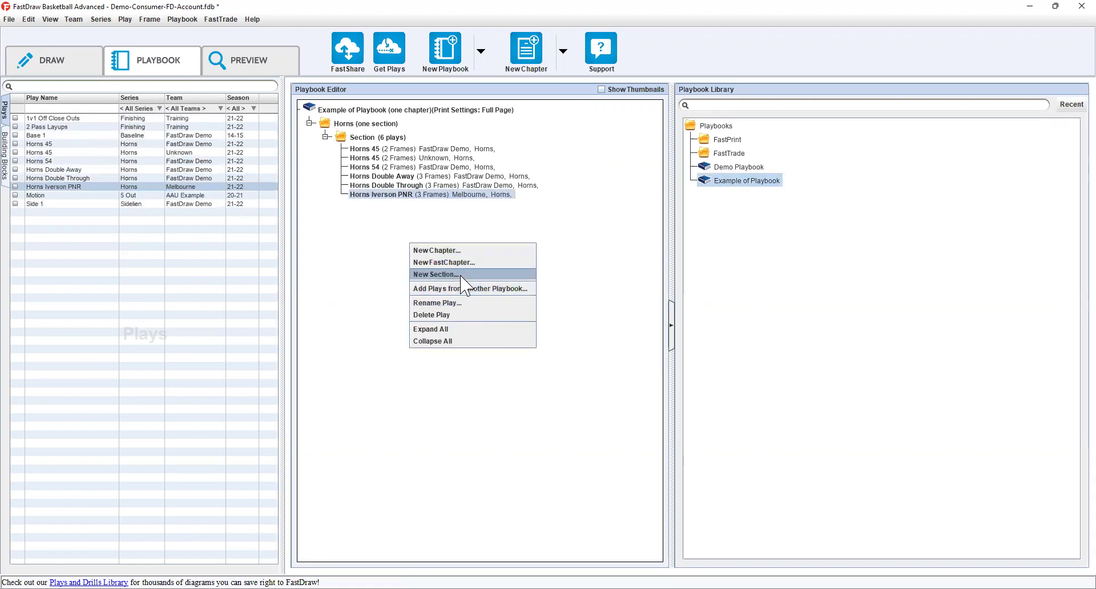
click(459, 254)
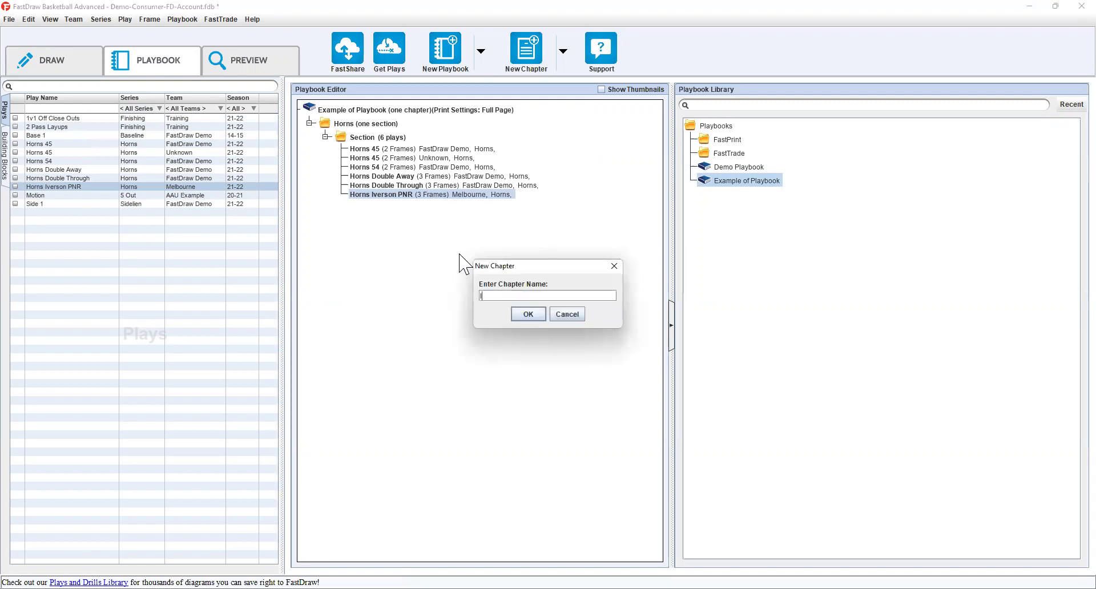
key(Return)
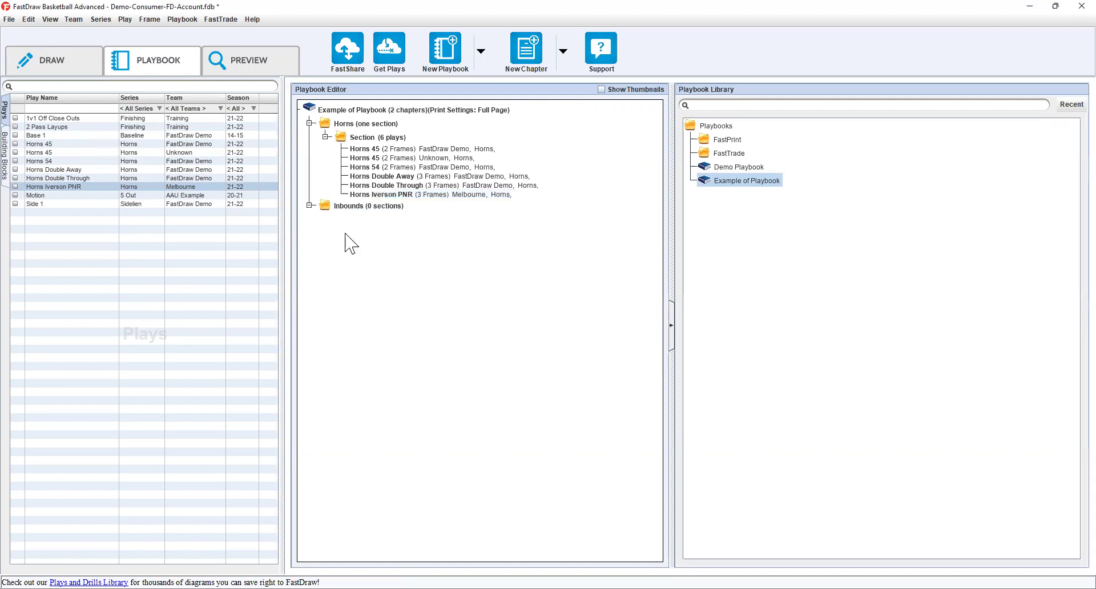
drag(57, 204, 314, 236)
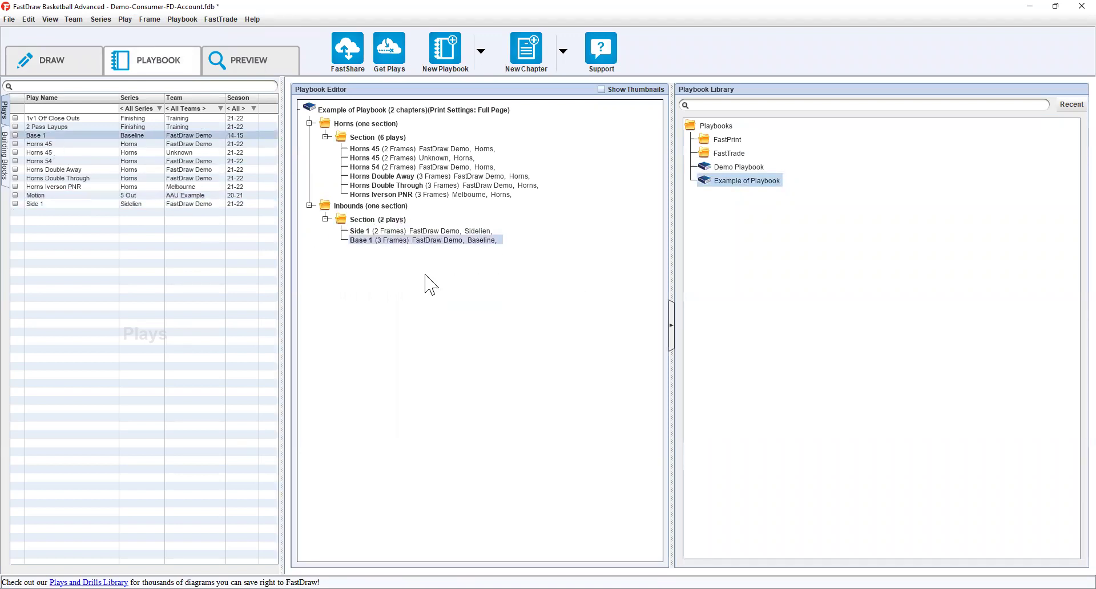
Add the Motion play to the Horns section, then delete it from the playbook.
click(49, 195)
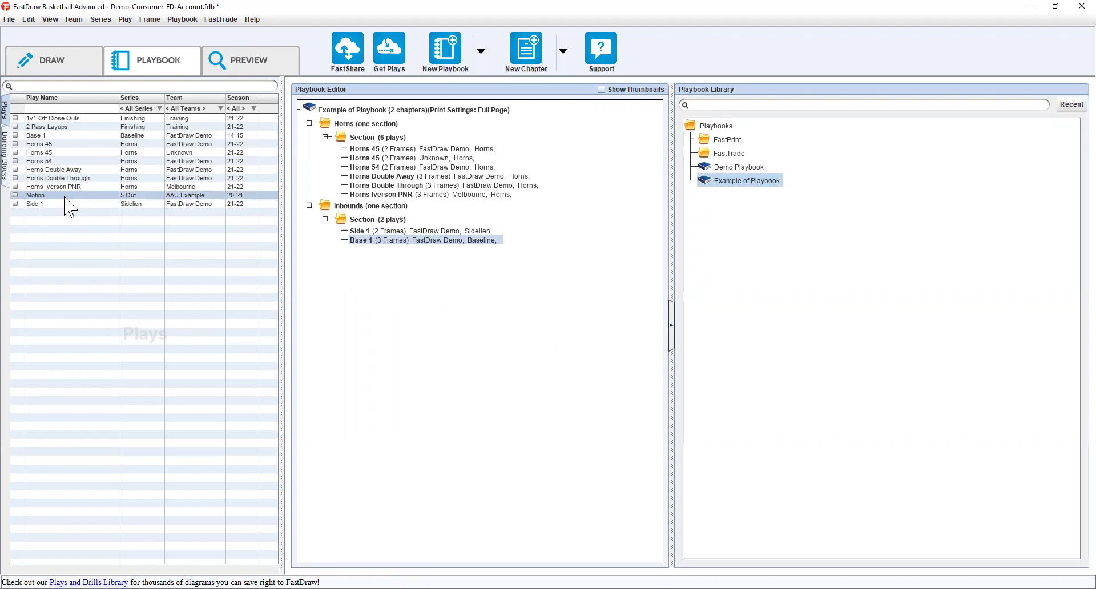
drag(64, 197, 392, 217)
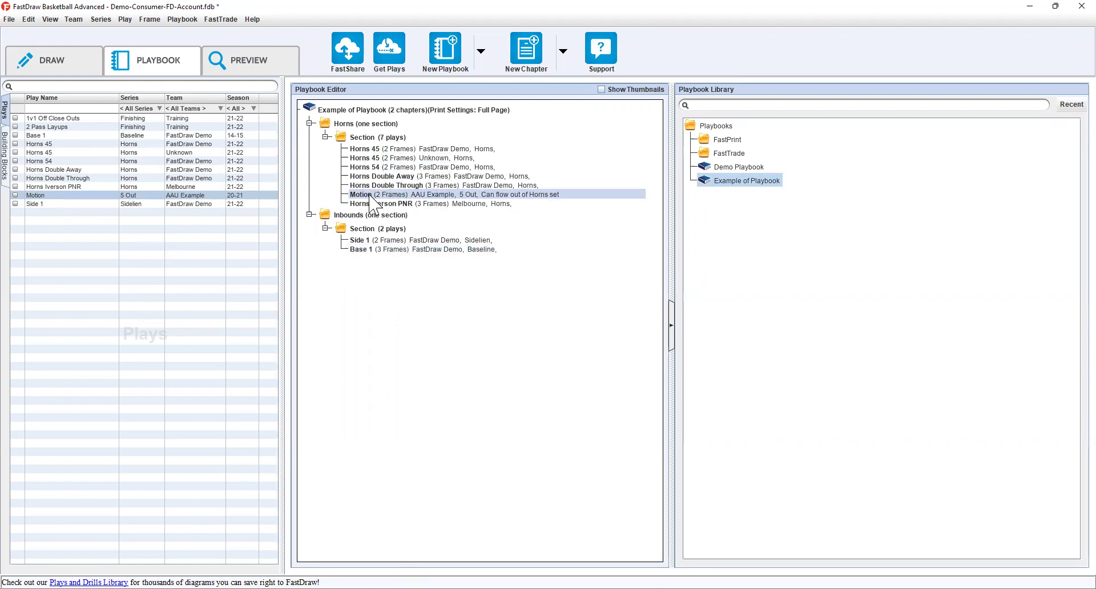
key(Delete)
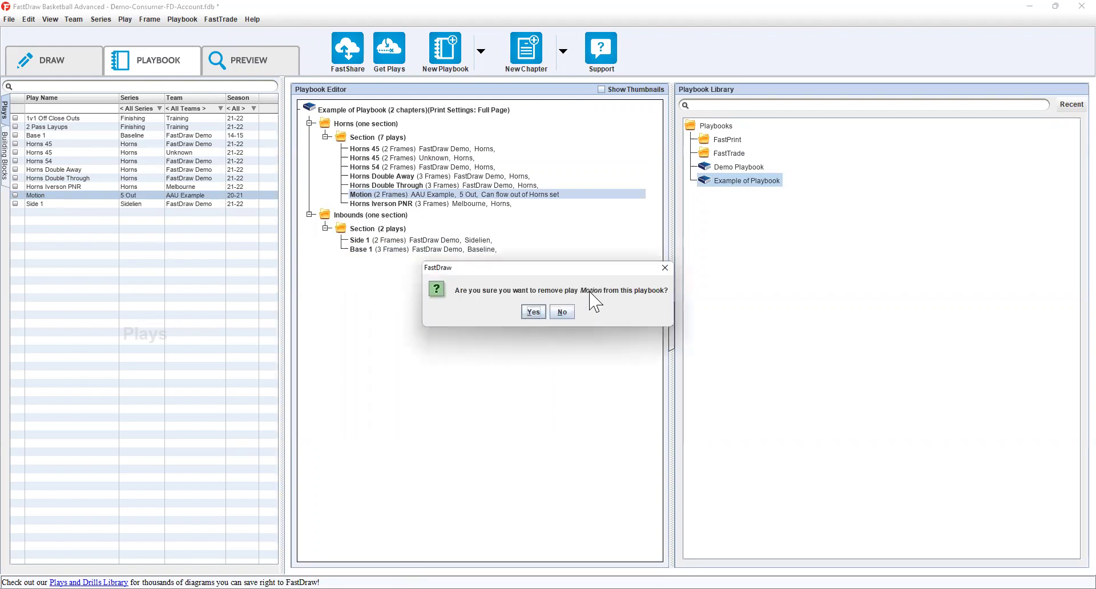
click(532, 312)
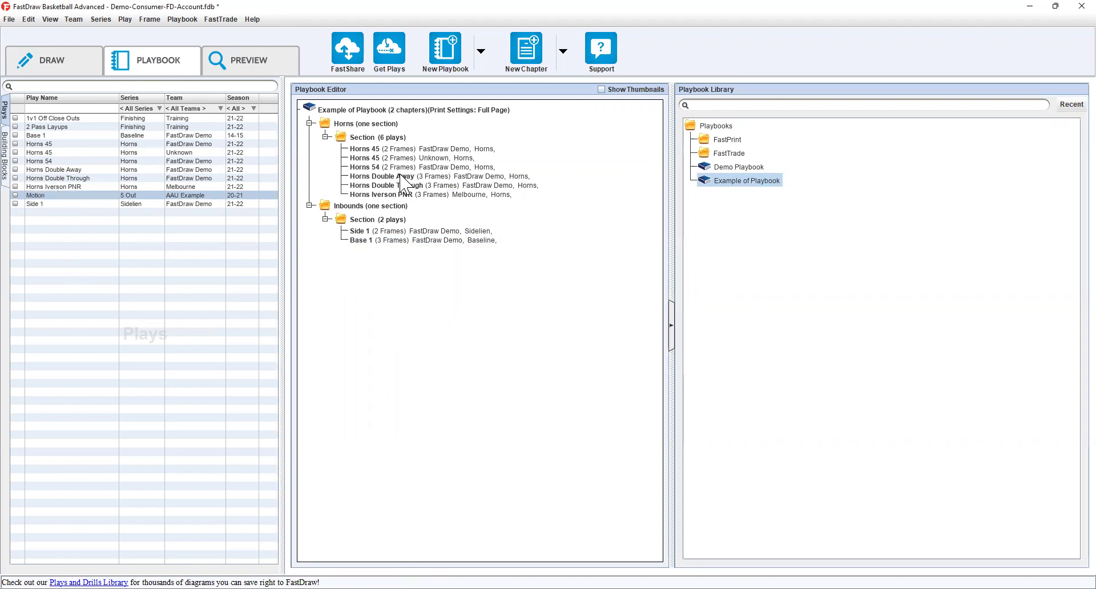
Add a 'Horns Numbers' section to the Horns chapter and move Horns 54 into it.
right_click(372, 138)
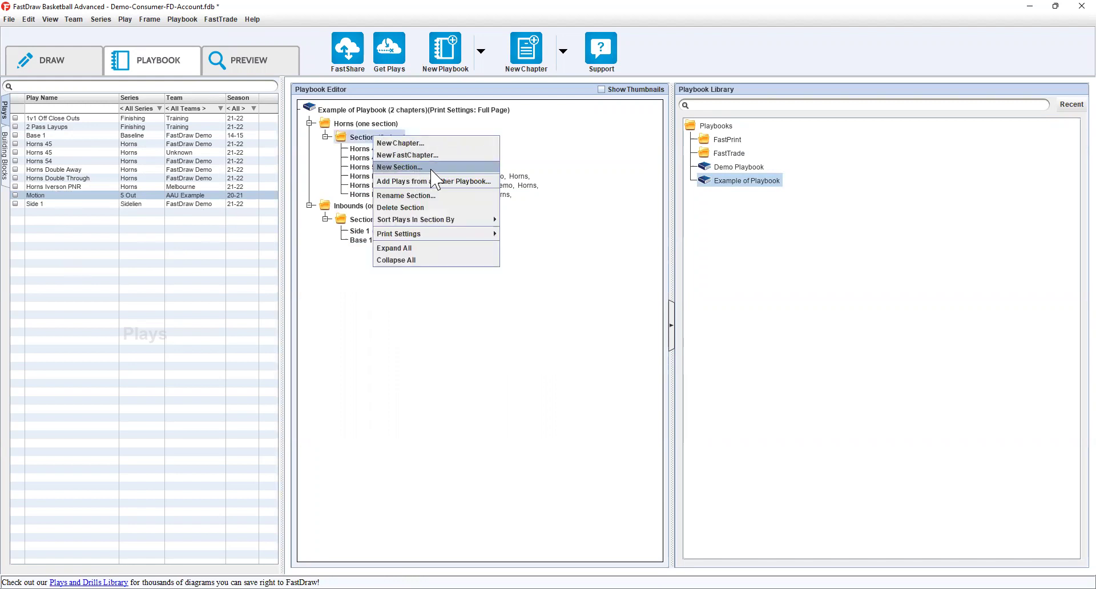
click(431, 170)
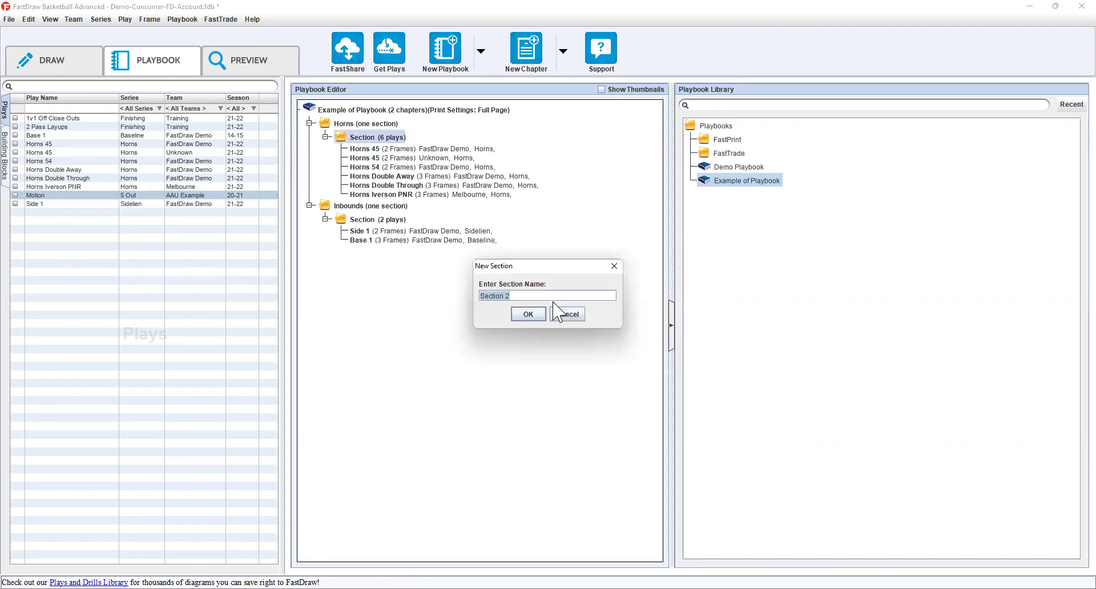
text(Horns Num)
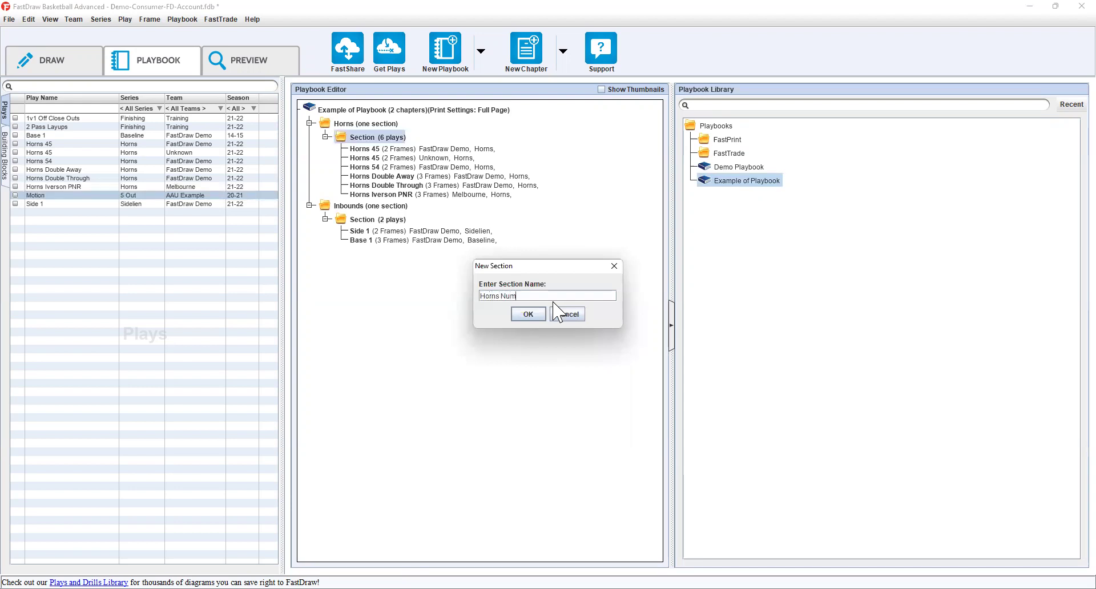
text(bers)
key(Return)
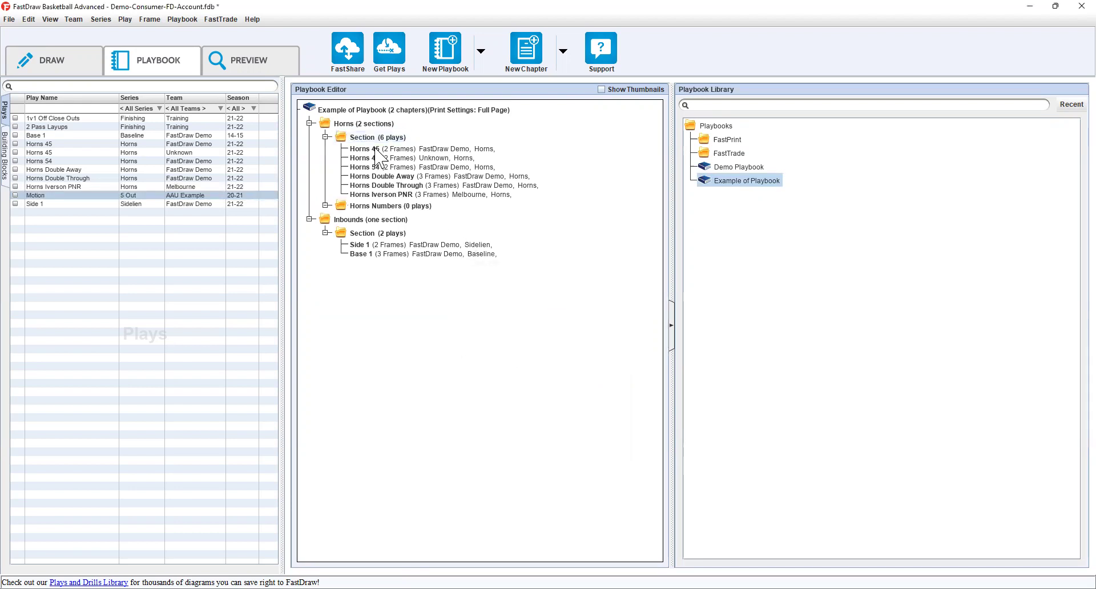
drag(373, 148, 379, 196)
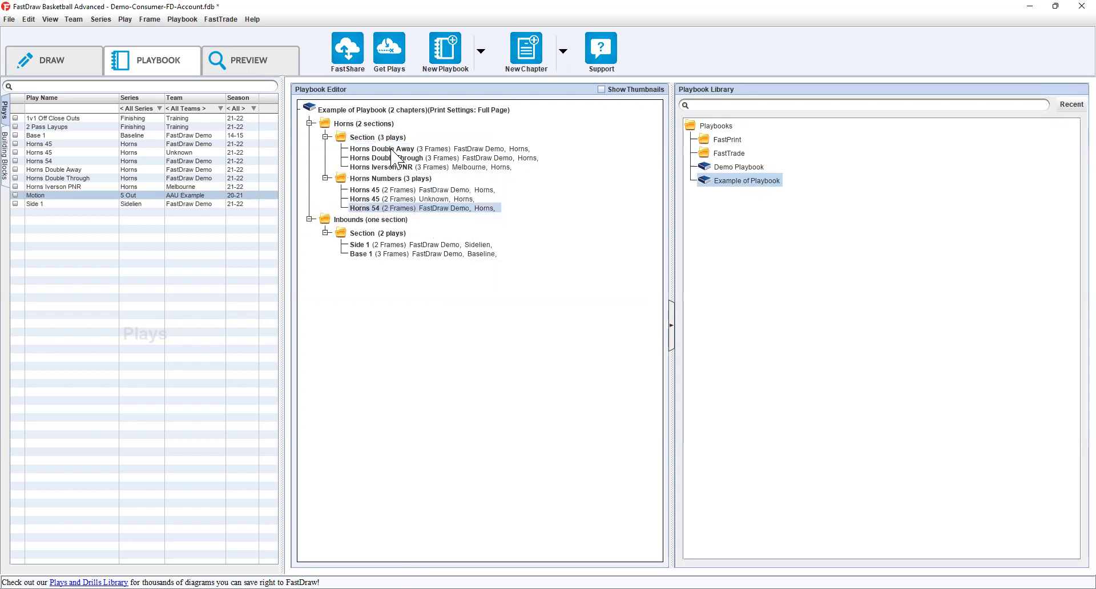
Rename the first Horns section to 'Horns Special'.
right_click(374, 138)
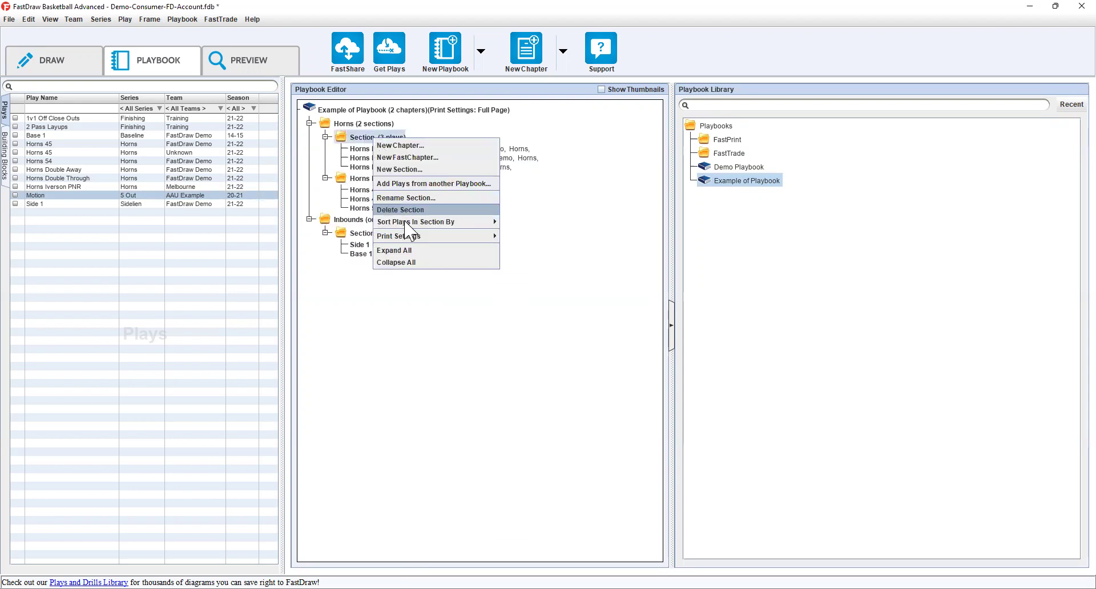
click(405, 197)
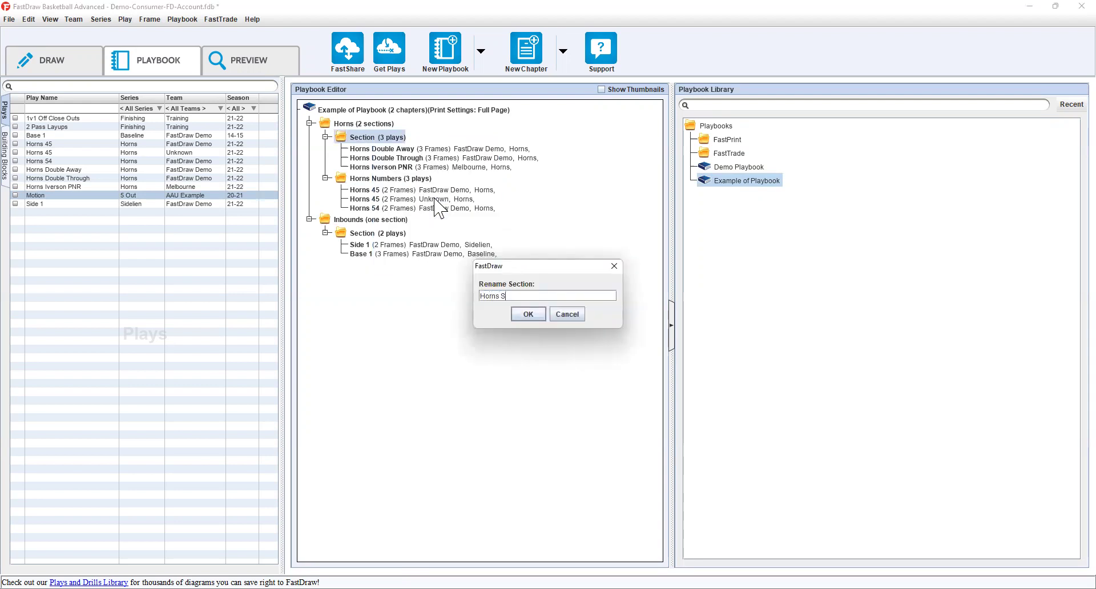
key(Return)
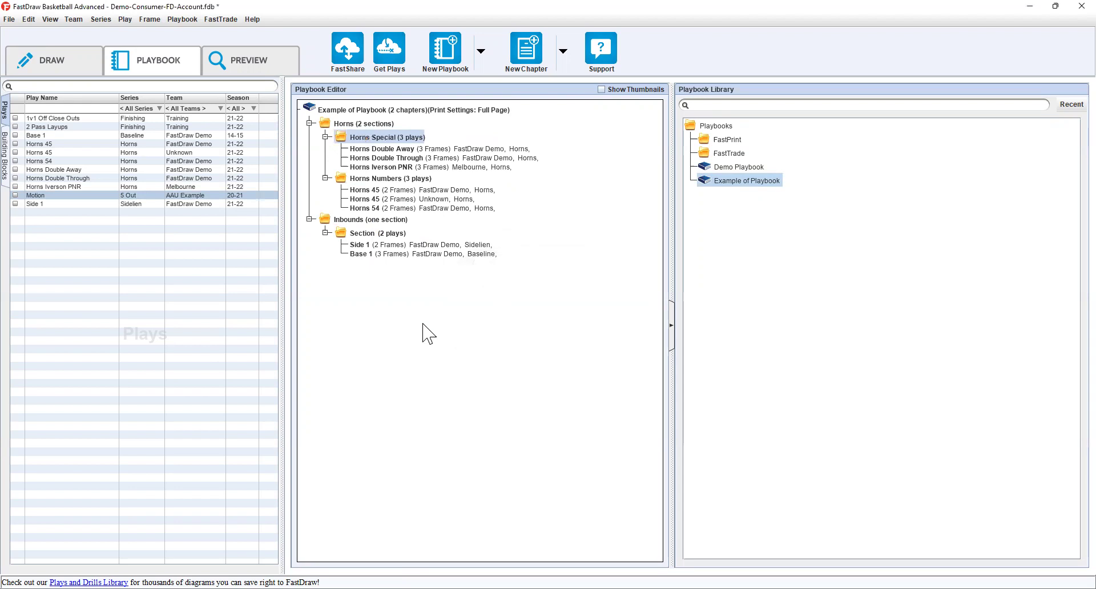
Show the print preview and review the playbook, chapter and section print settings.
click(253, 61)
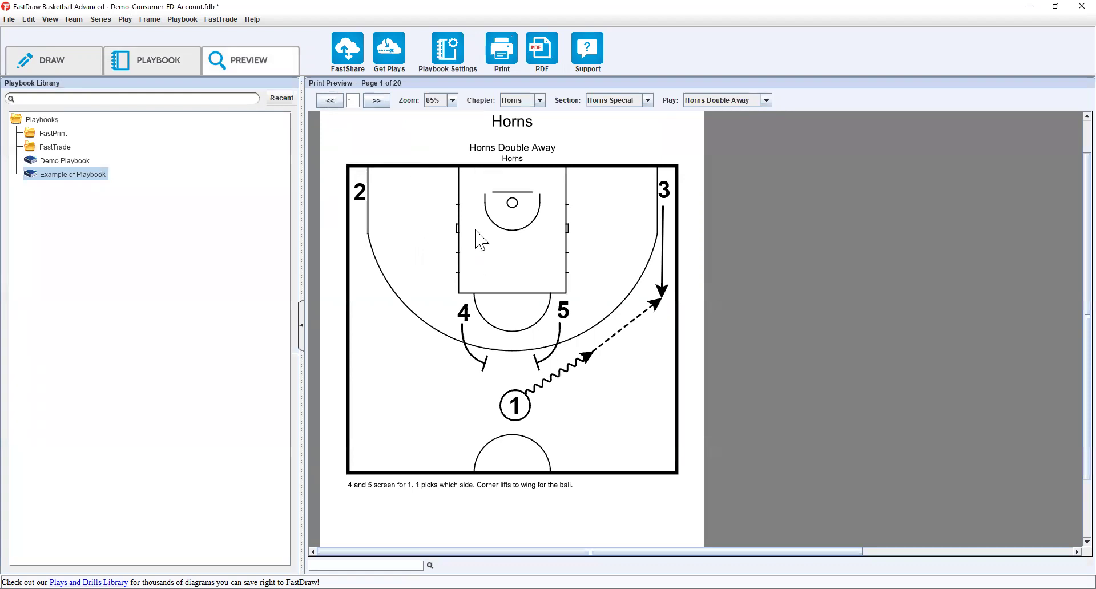
click(459, 51)
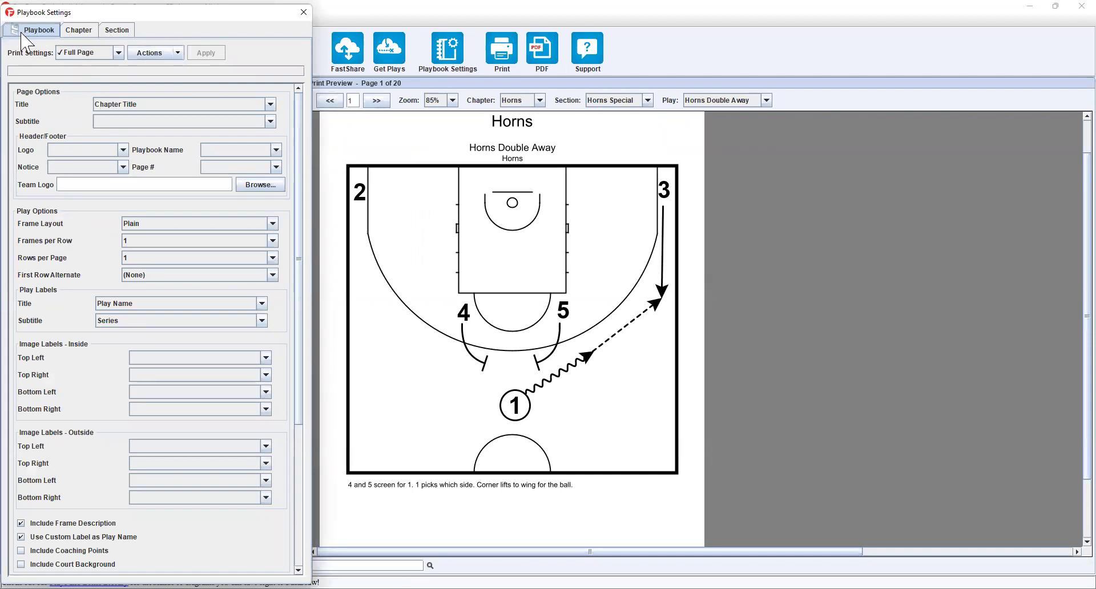
click(80, 31)
click(126, 31)
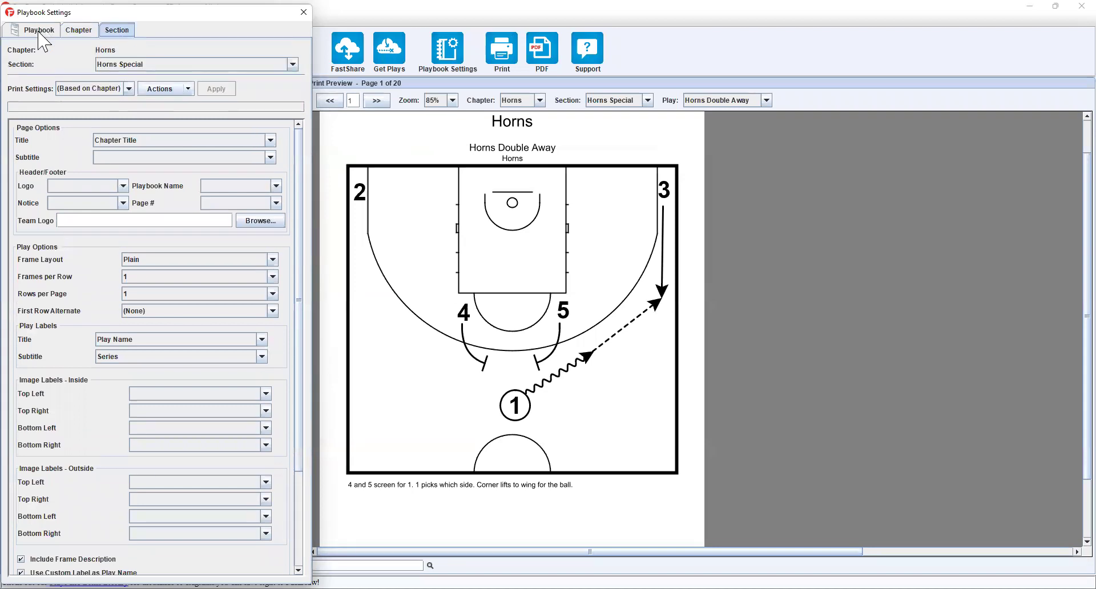
click(40, 32)
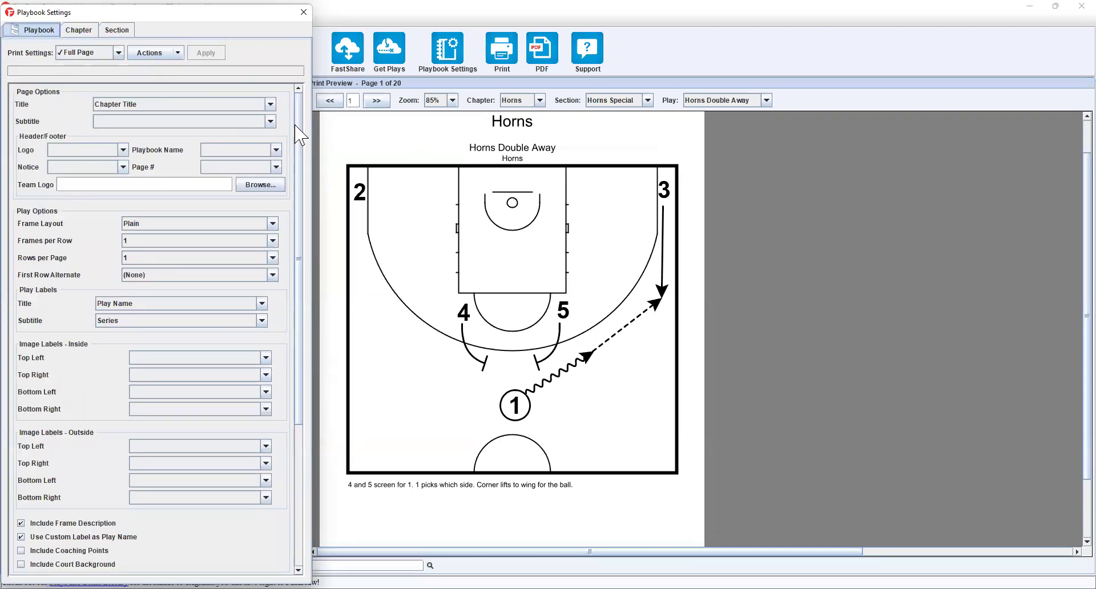
Set the page title to Playbook Title and the subtitle to Season.
click(219, 104)
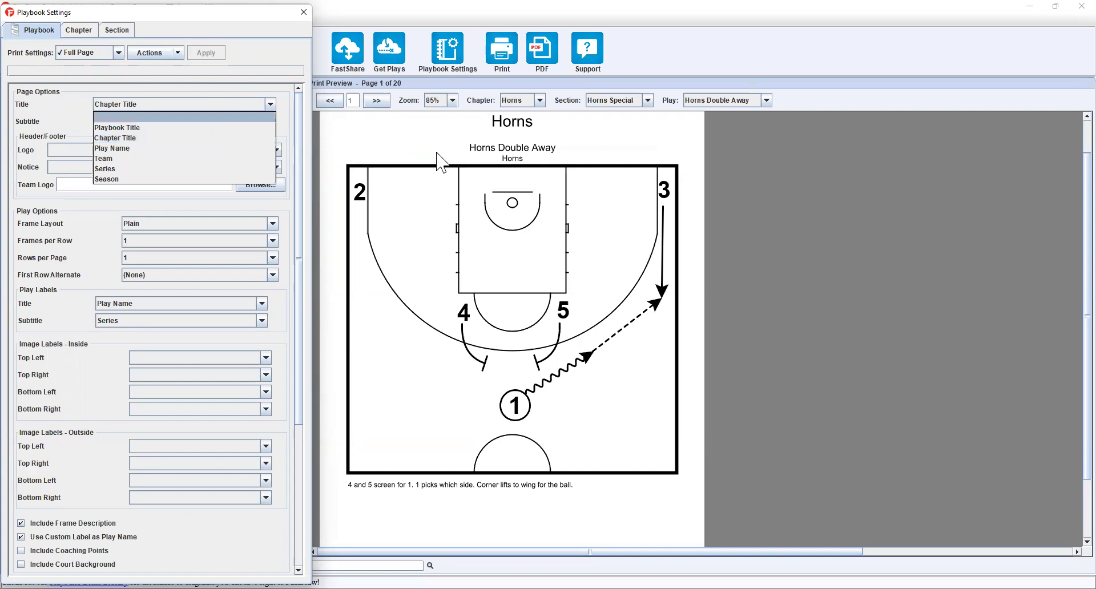
click(153, 128)
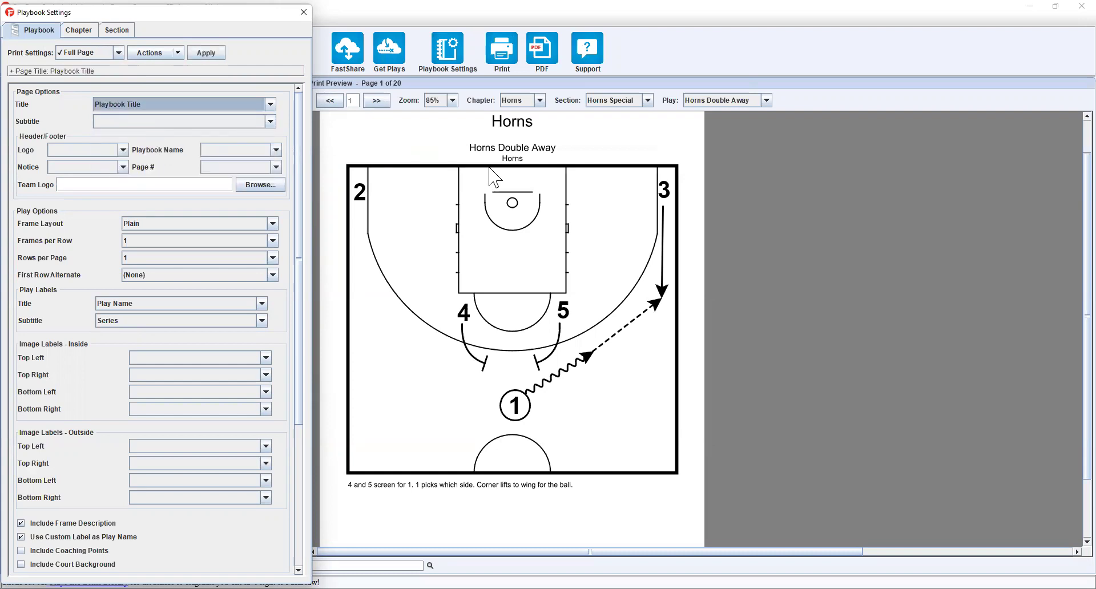
click(191, 122)
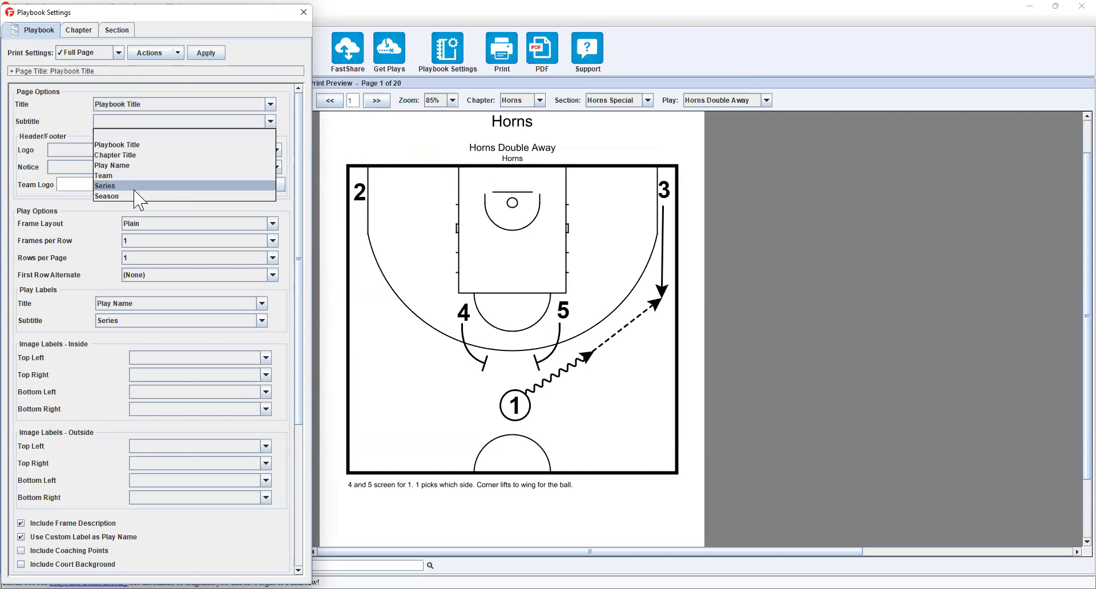
click(135, 195)
Apply the new headings and page through the Horns plays in the preview.
click(206, 53)
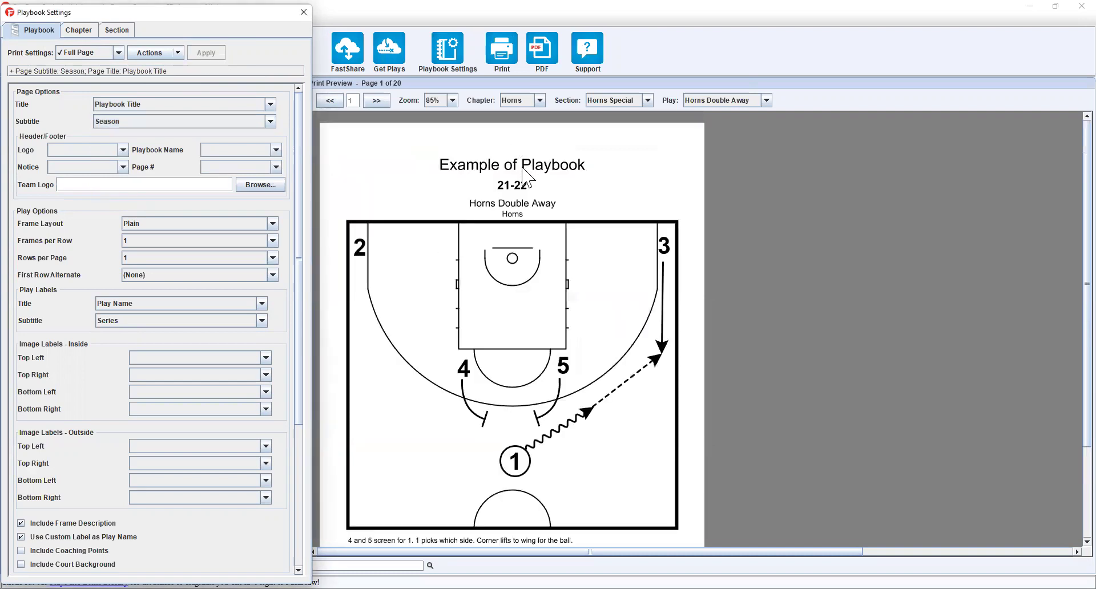
click(376, 100)
click(376, 100)
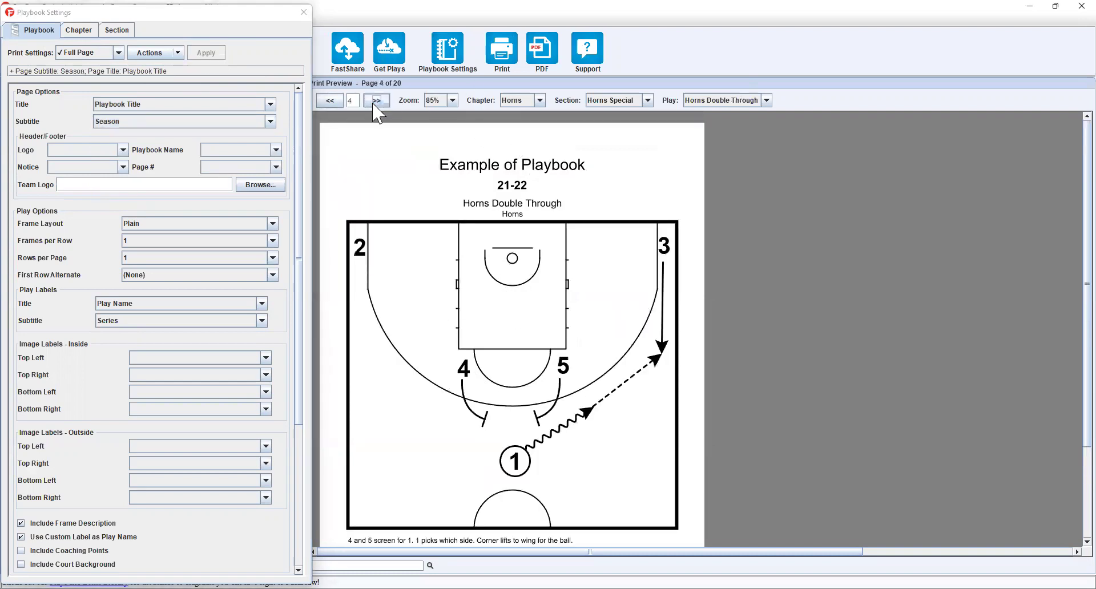
click(376, 101)
click(376, 100)
click(330, 101)
click(329, 101)
click(330, 101)
click(330, 100)
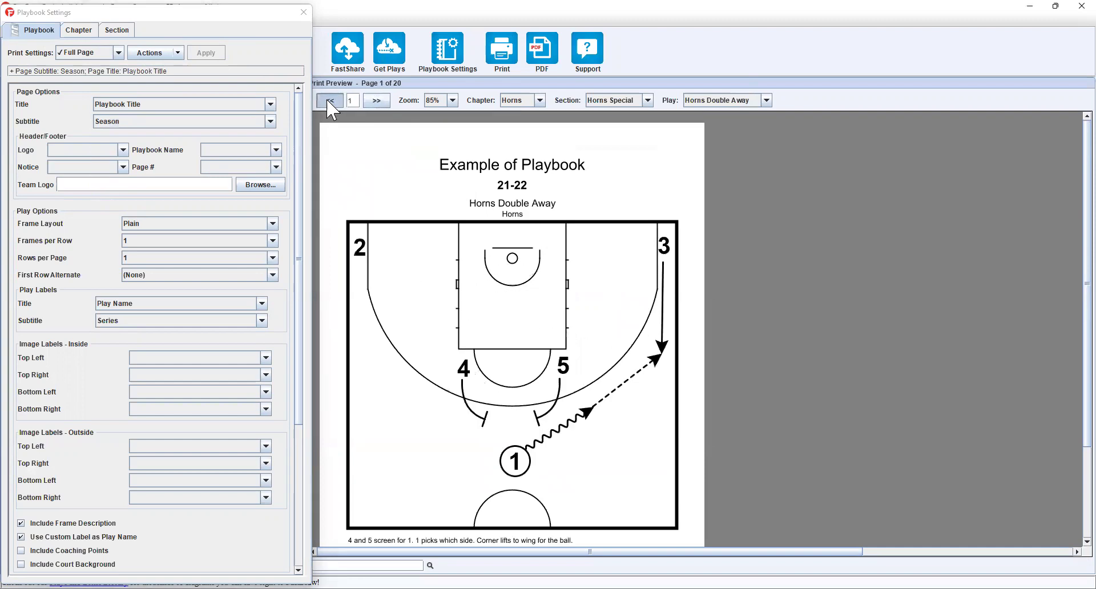
click(376, 101)
click(376, 101)
click(376, 101)
click(376, 100)
click(376, 100)
click(376, 100)
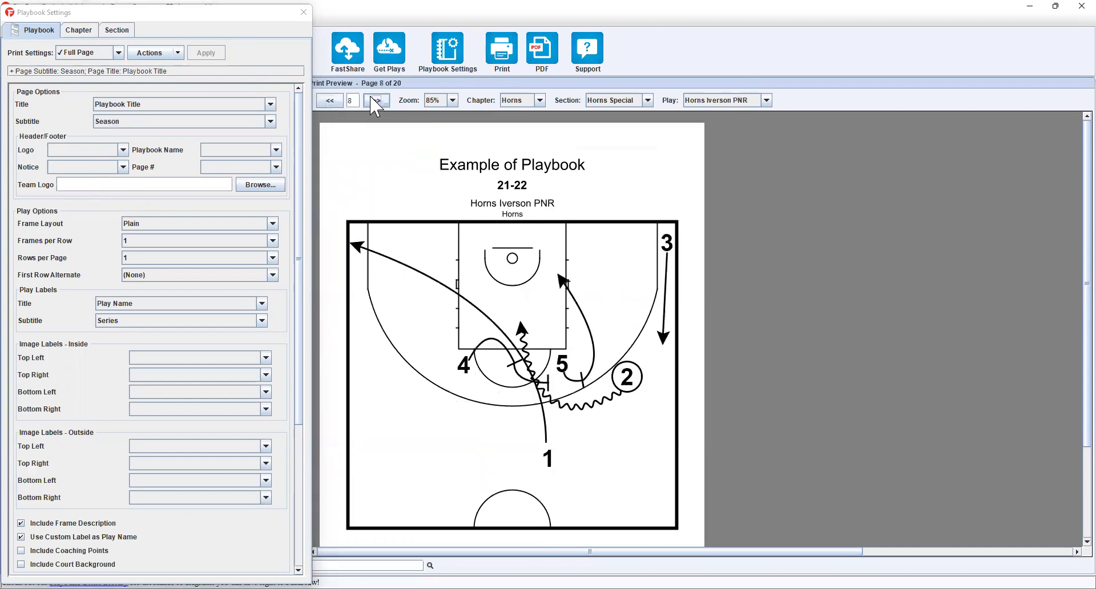
click(376, 100)
click(376, 101)
Page on through the Inbounds plays and past the end back to page 1.
click(376, 101)
click(376, 100)
click(376, 101)
click(376, 100)
click(376, 100)
click(376, 101)
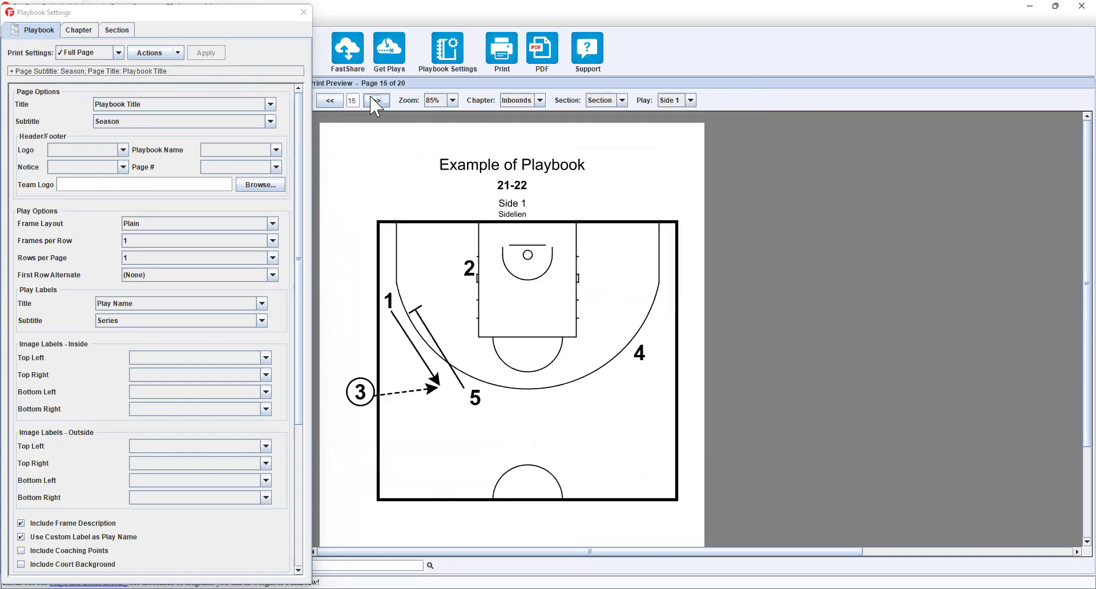
click(376, 100)
click(376, 101)
click(376, 101)
click(376, 100)
click(376, 101)
click(376, 100)
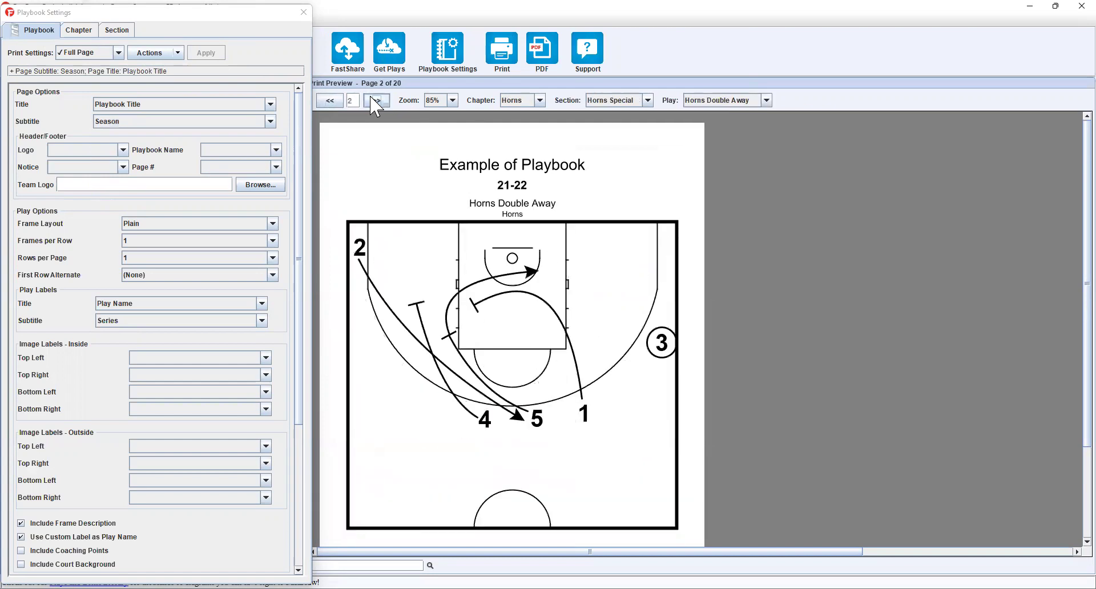
click(376, 100)
click(376, 101)
click(376, 100)
click(376, 101)
click(376, 100)
click(376, 100)
click(376, 100)
click(376, 100)
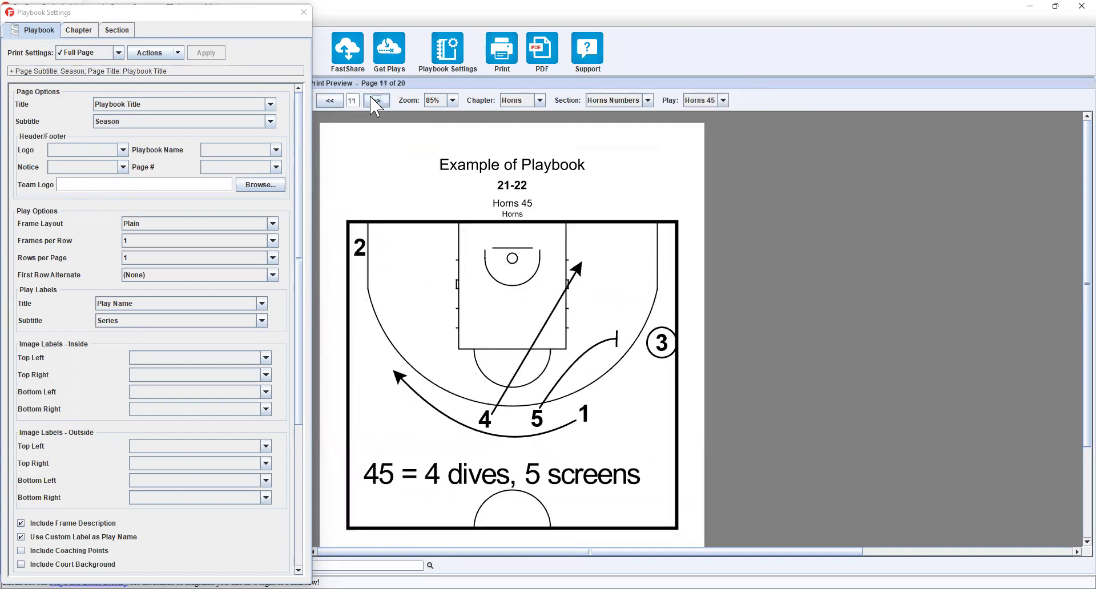
click(376, 101)
click(376, 100)
click(376, 101)
click(379, 102)
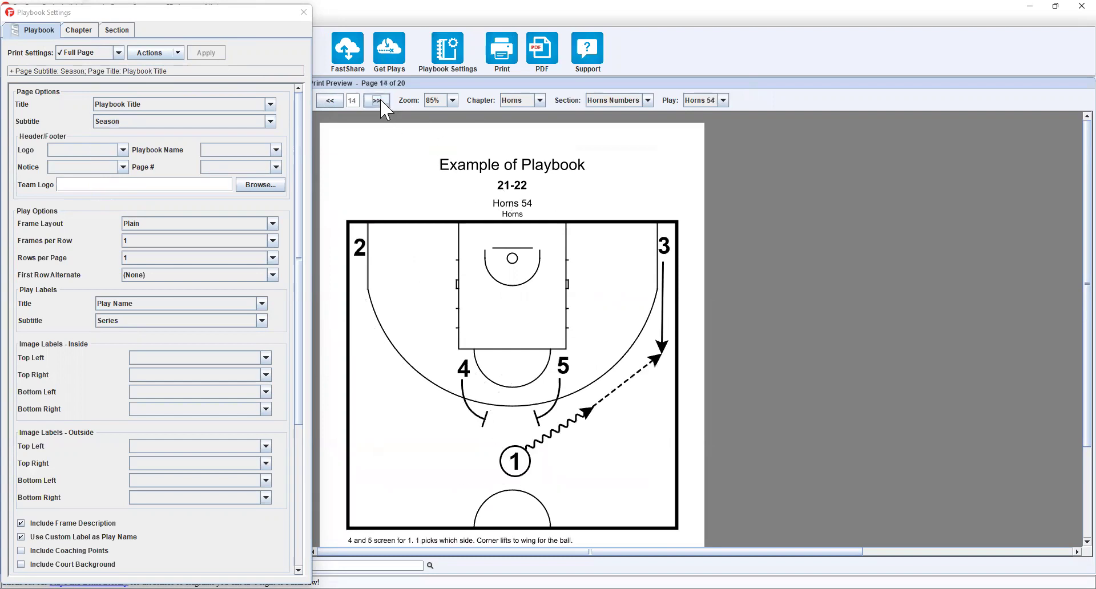
click(383, 104)
click(380, 102)
click(380, 102)
click(381, 102)
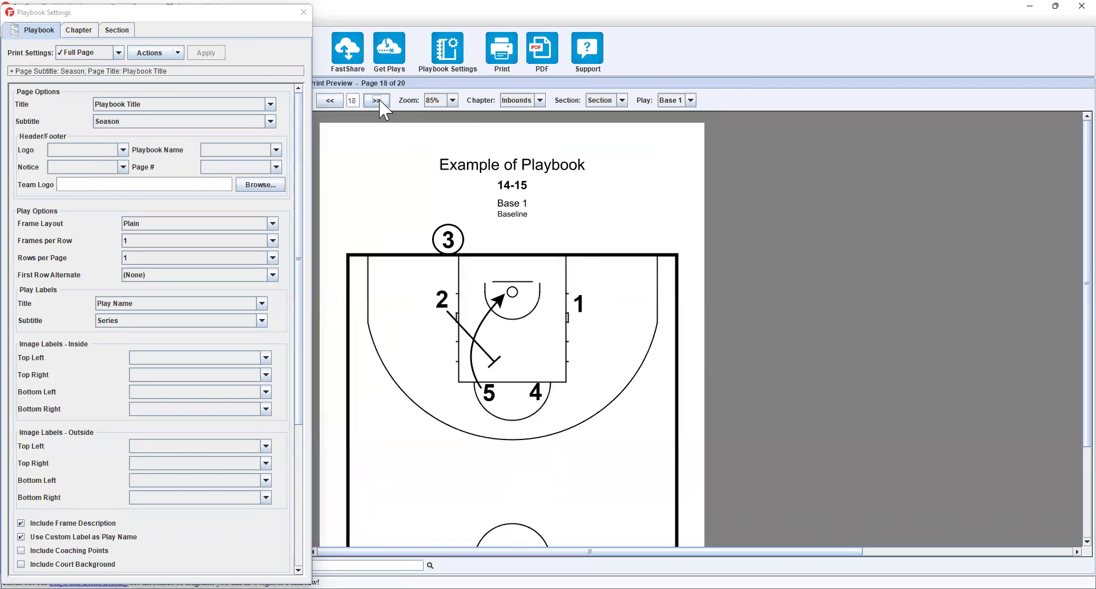
click(380, 103)
click(376, 99)
click(374, 97)
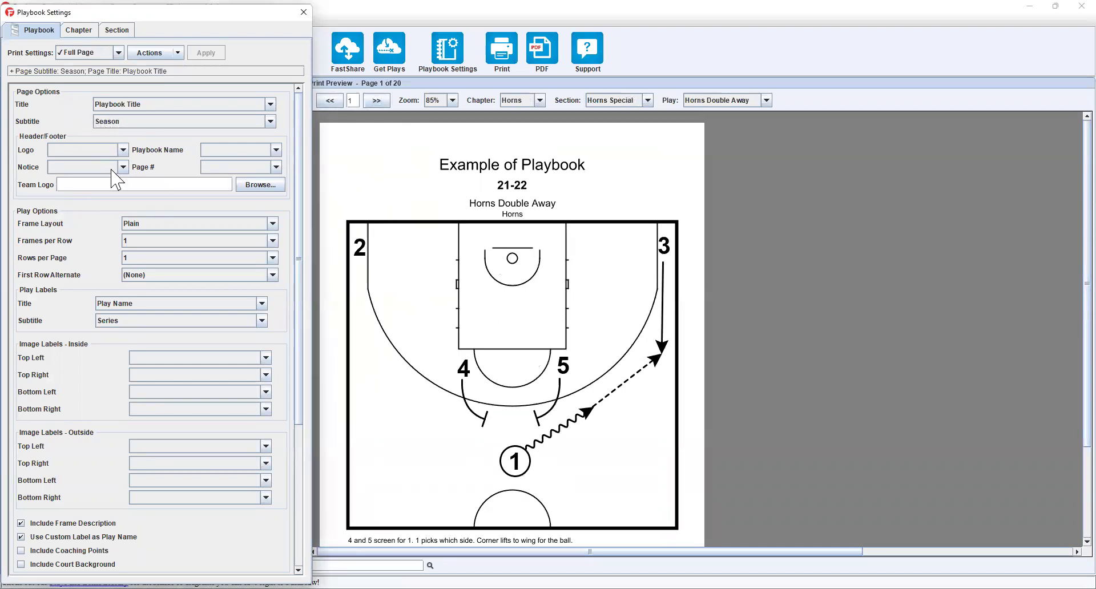
Set the layout to 2 frames per row and 2 rows per page.
click(142, 243)
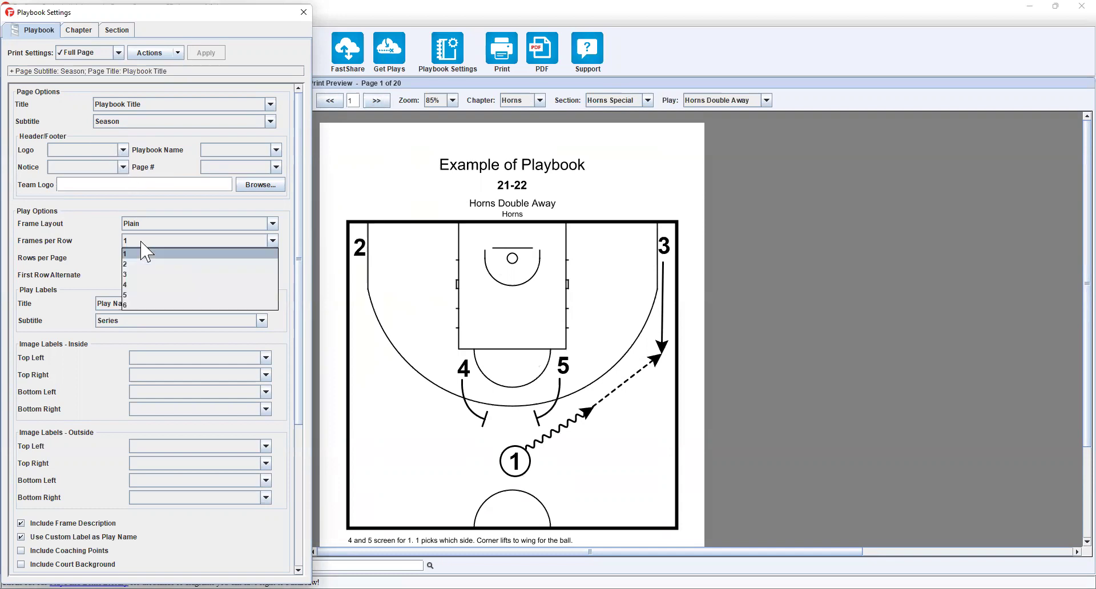
click(68, 235)
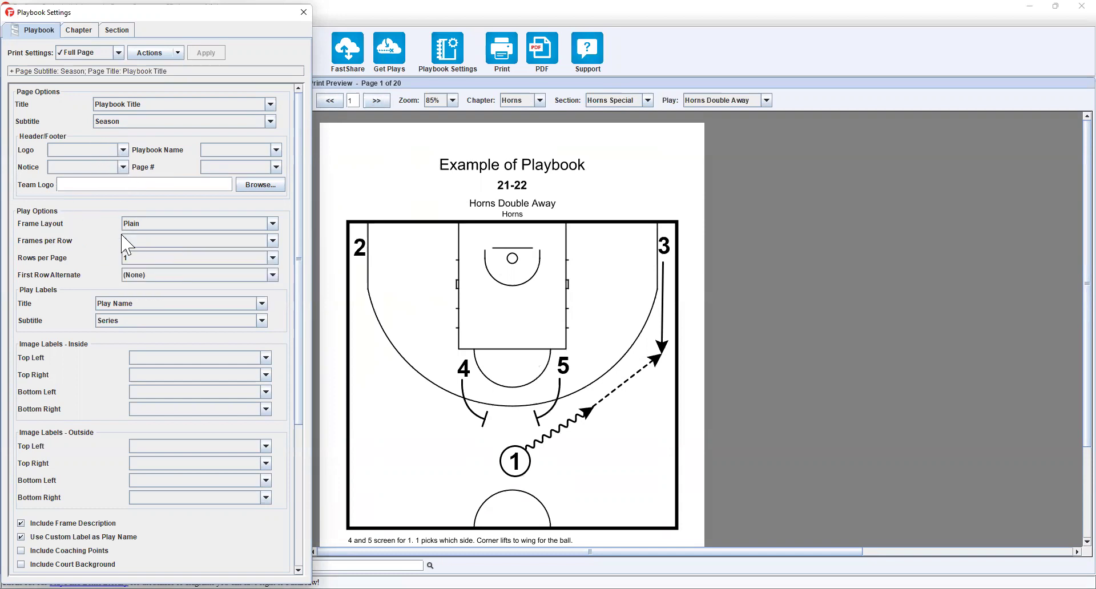
click(142, 241)
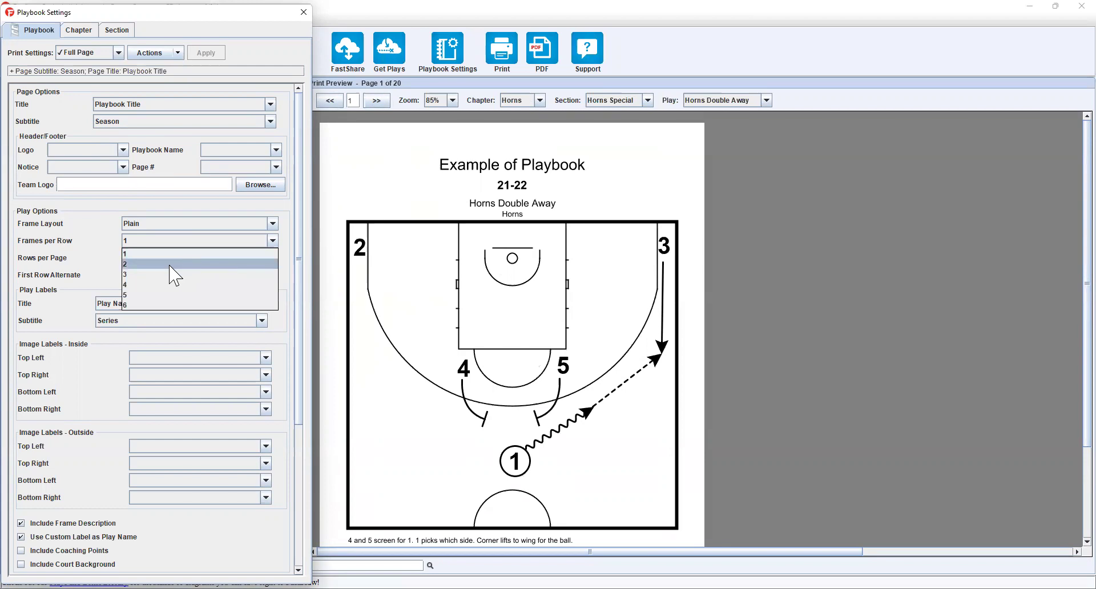
click(167, 265)
click(143, 255)
click(147, 281)
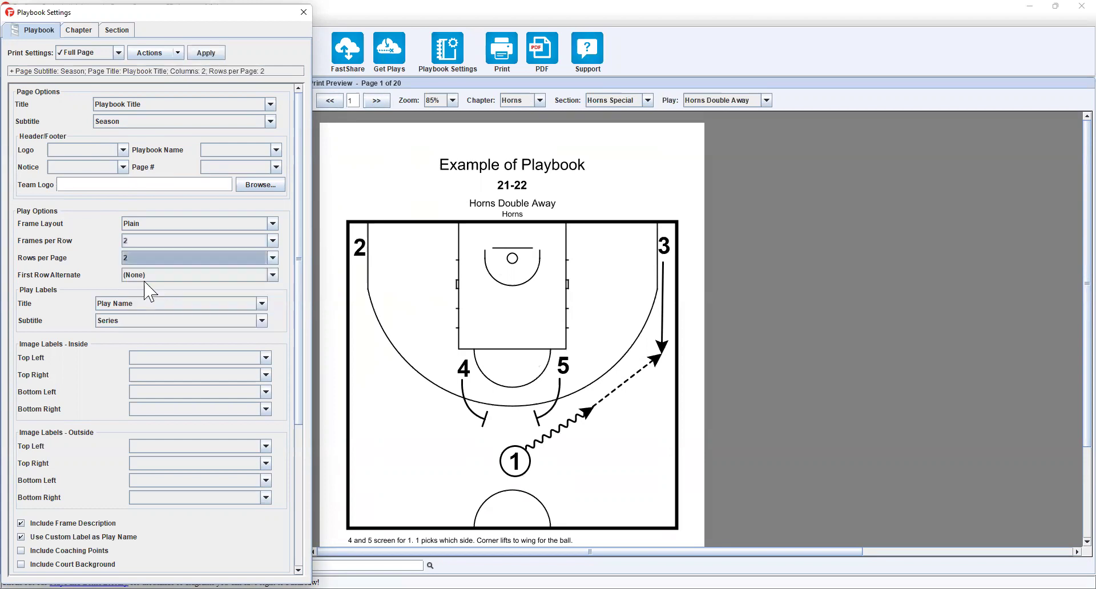
scroll(92, 285, down, 1)
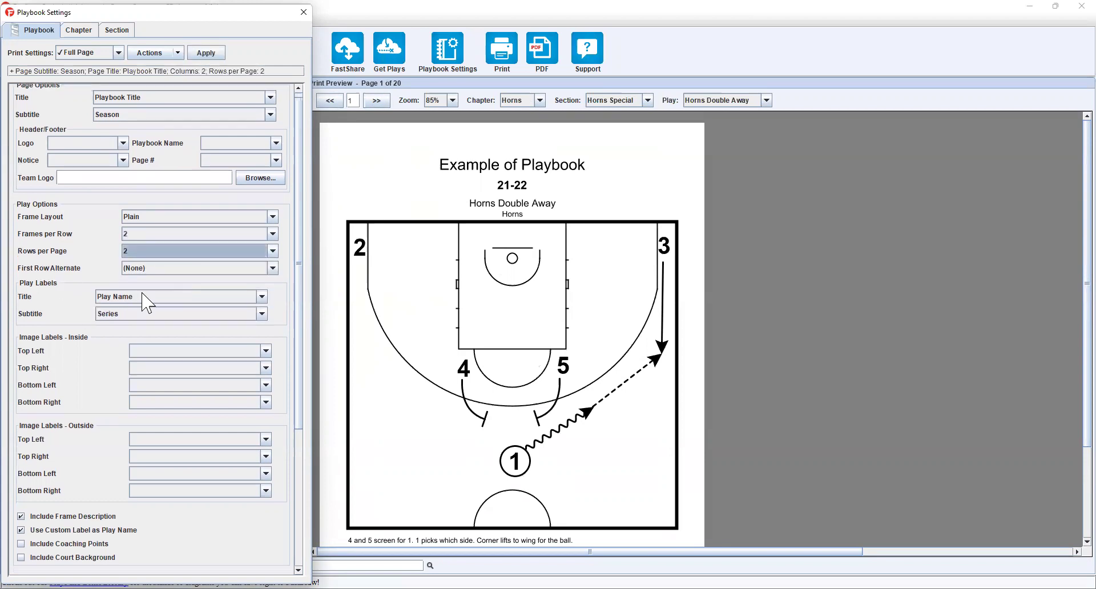
Keep Play Name as play title, set the subtitle to Frame Label, and apply.
click(159, 297)
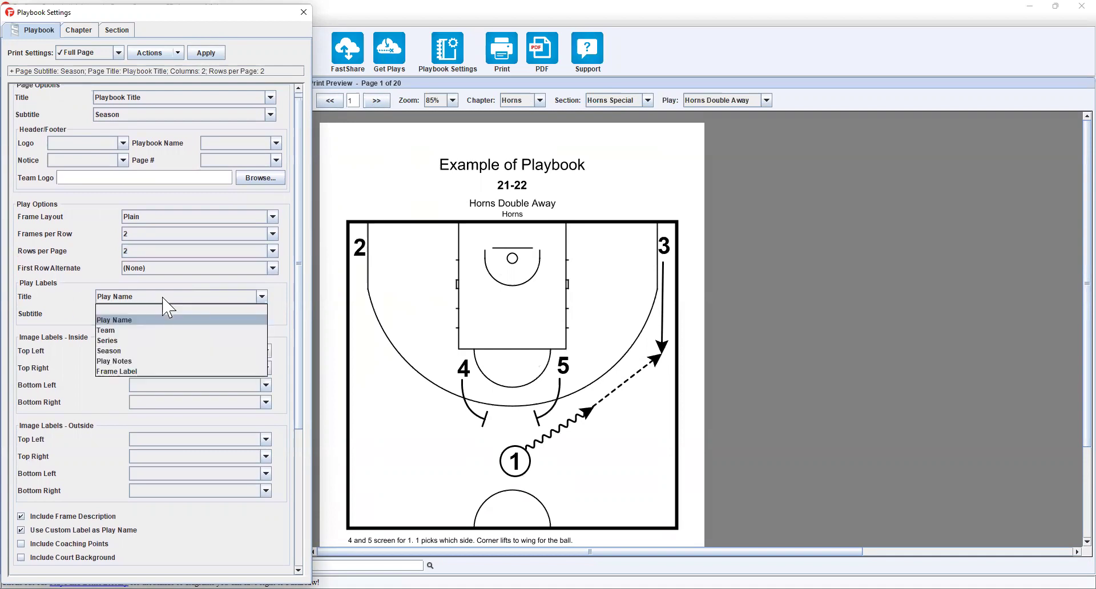
click(136, 320)
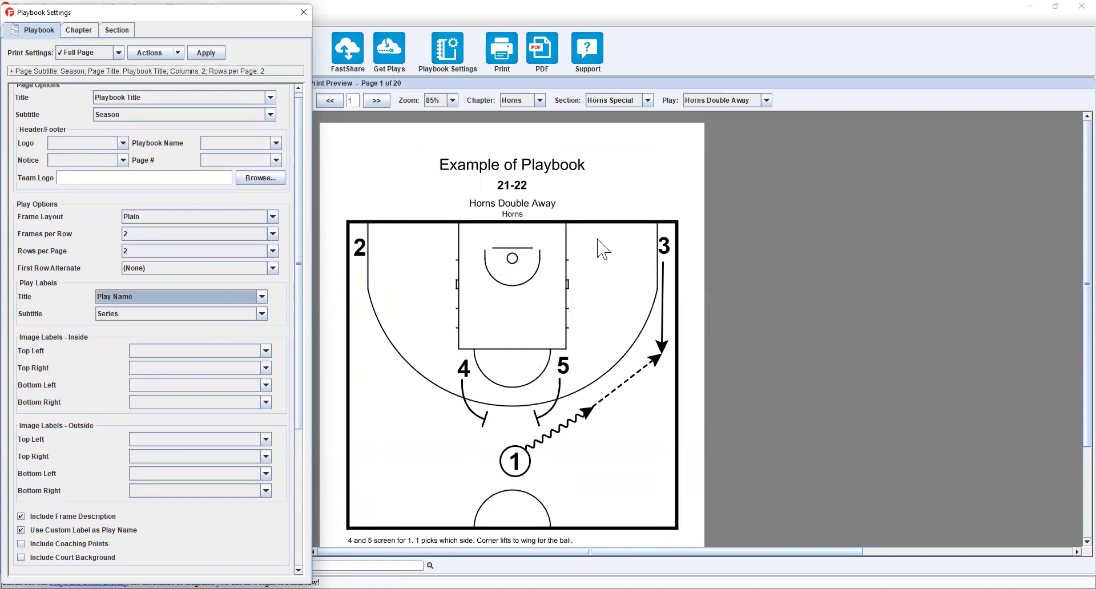
click(485, 216)
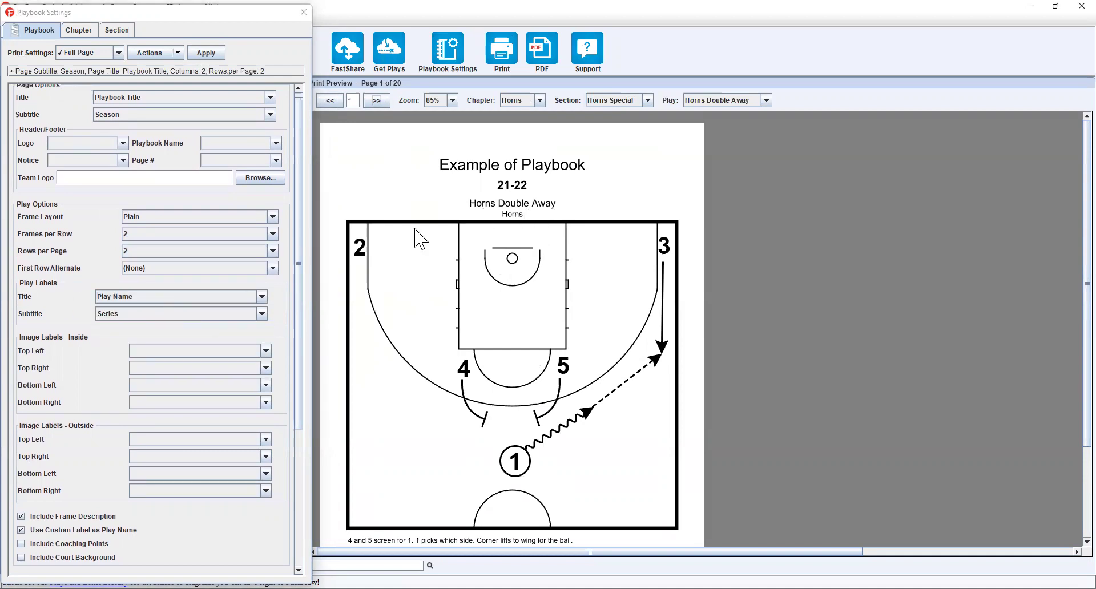
click(197, 313)
click(156, 403)
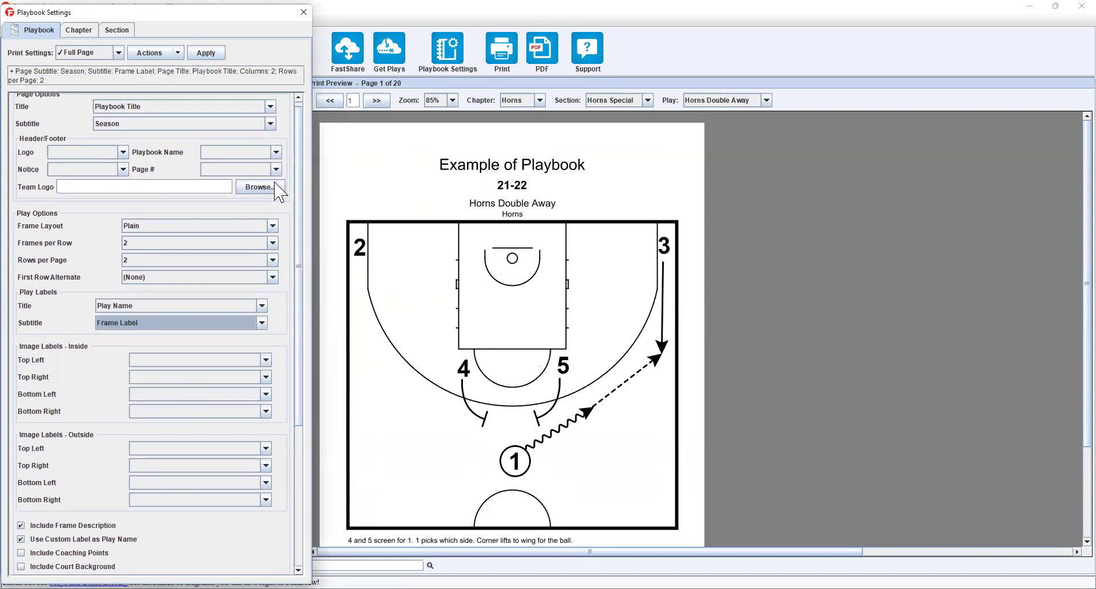
click(206, 53)
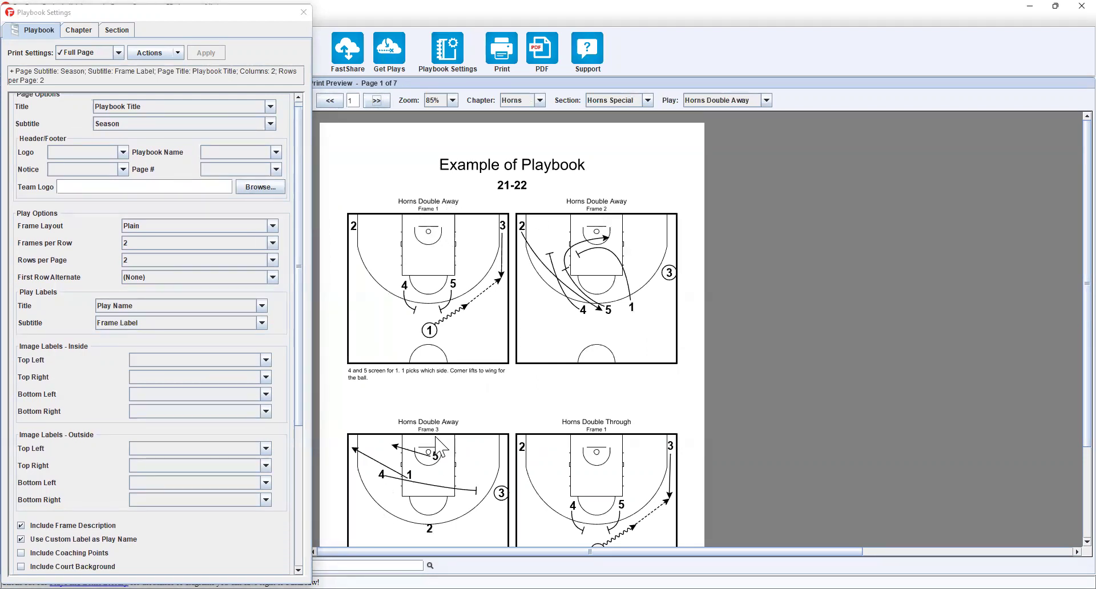
scroll(588, 428, down, 3)
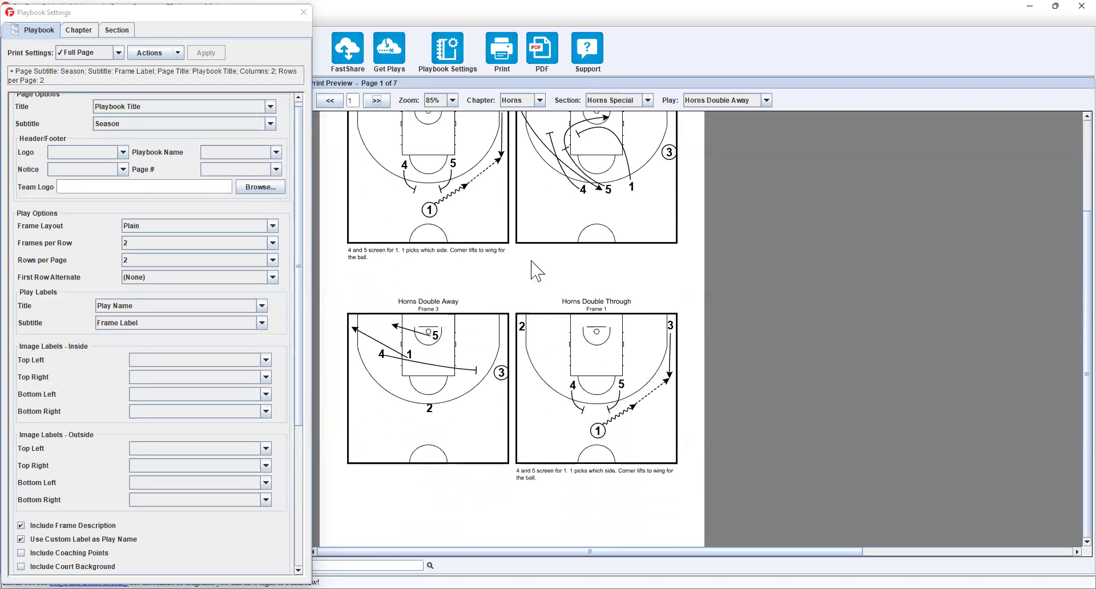
scroll(394, 217, down, 5)
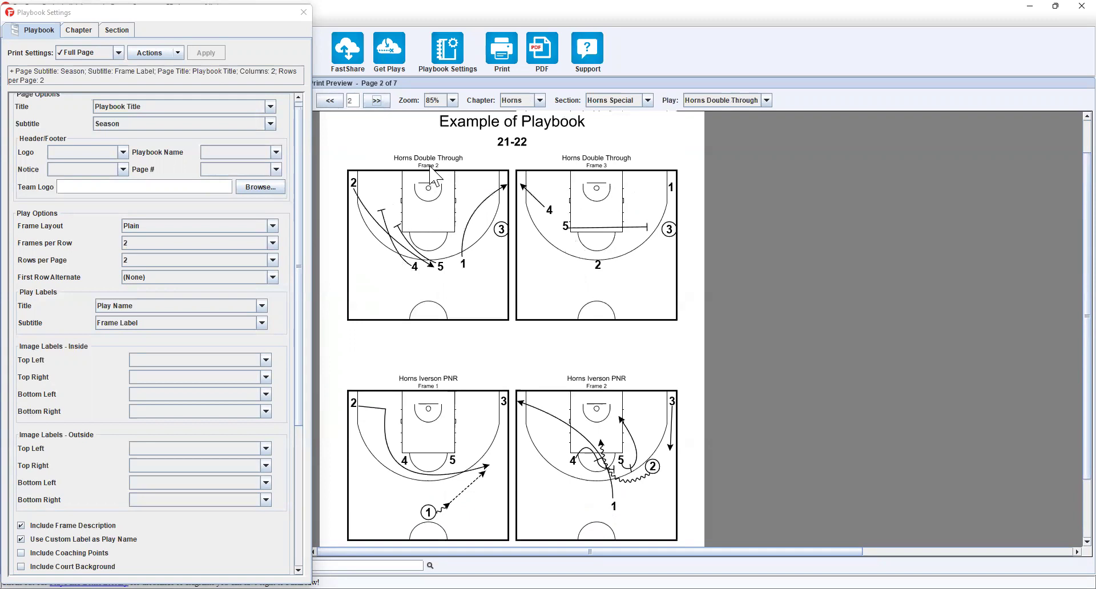
click(328, 100)
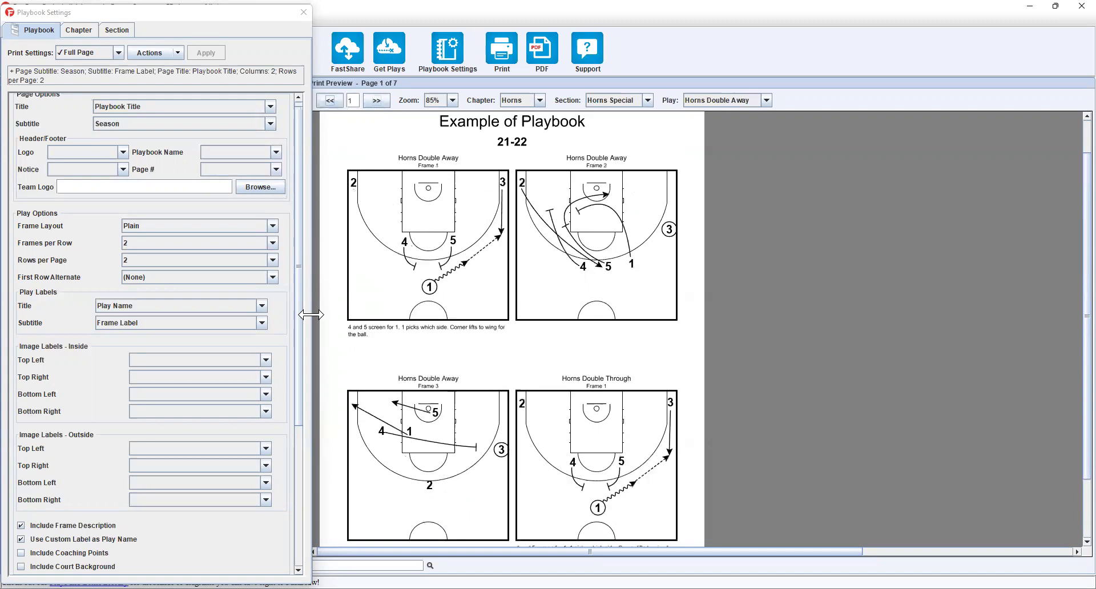
Turn on 'Avoid plays running over a page break' and apply it.
scroll(305, 403, down, 6)
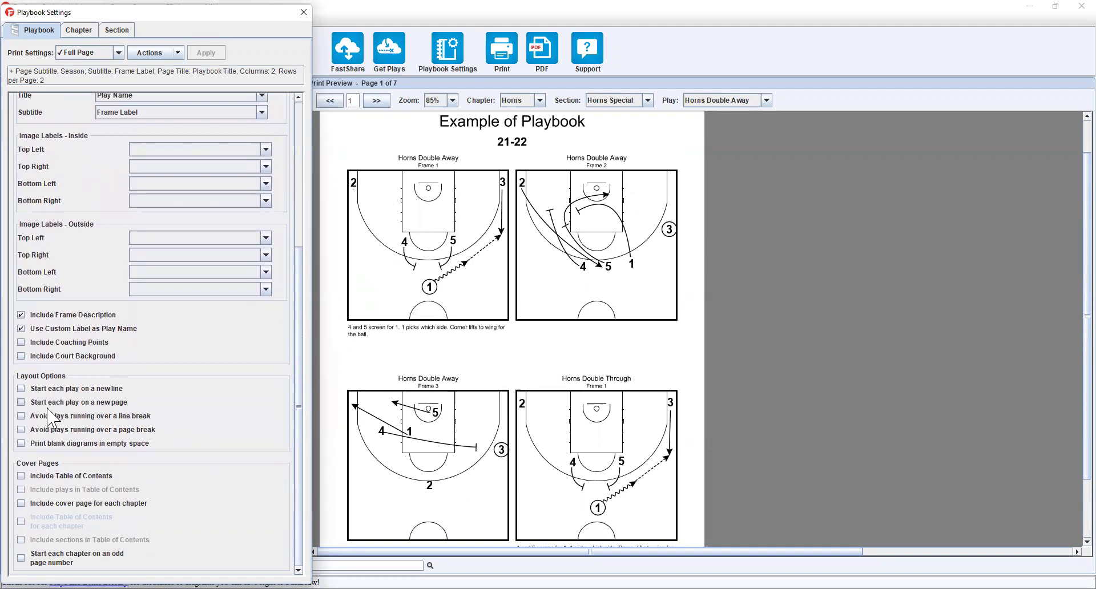
click(46, 429)
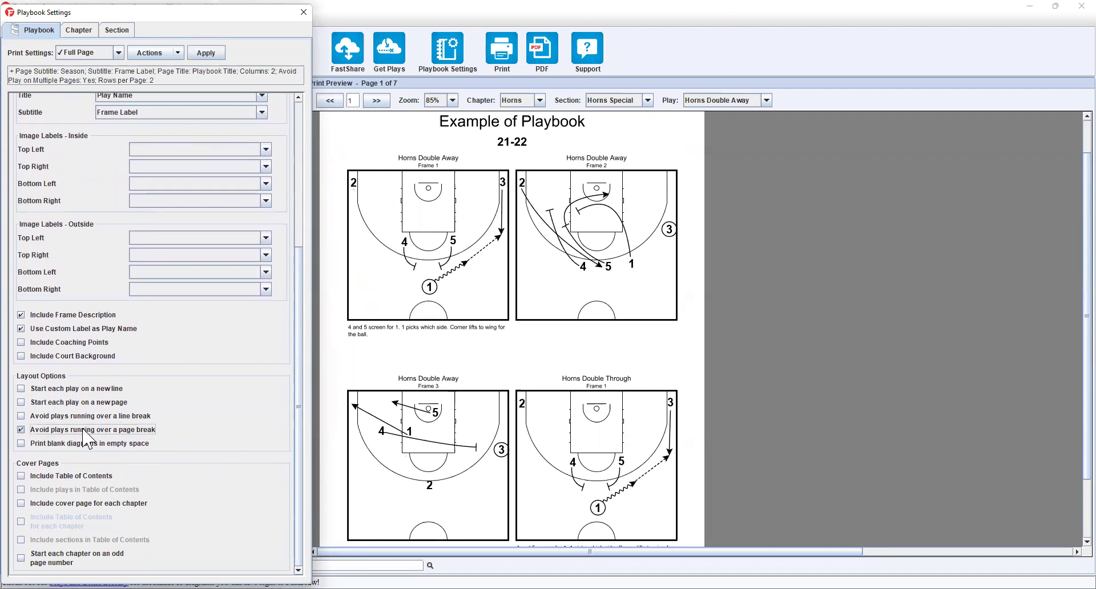
click(204, 54)
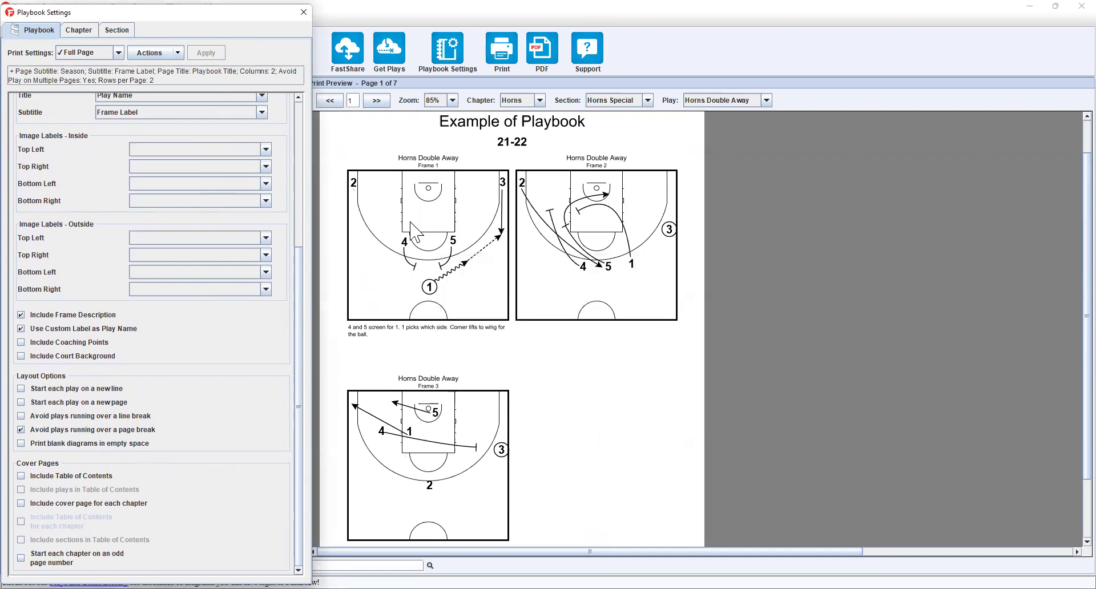
Page through the preview to Horns Iverson PNR on page 3.
click(377, 101)
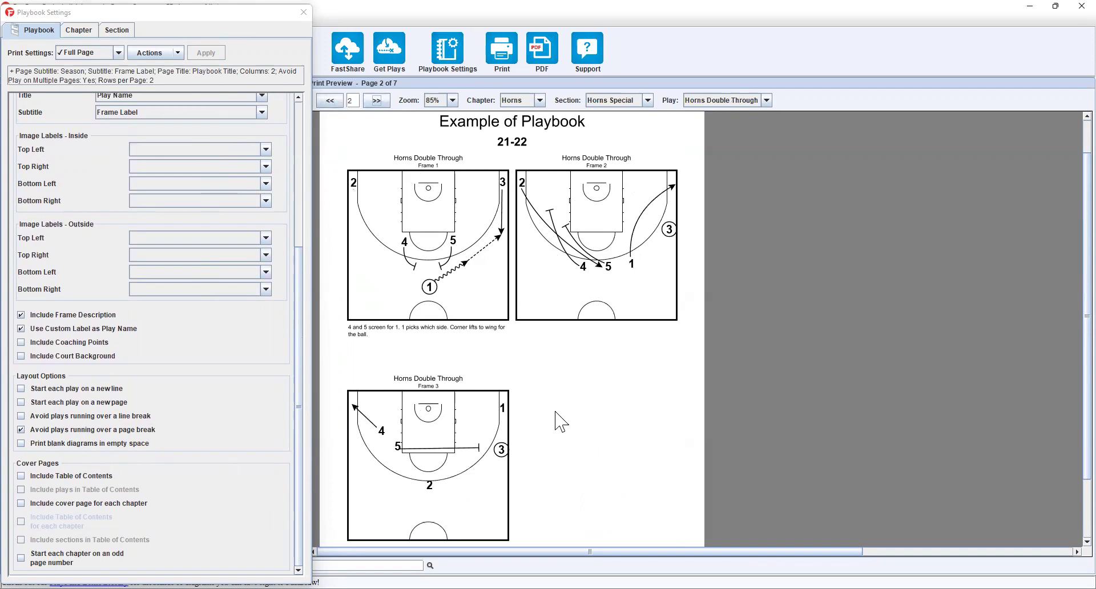
click(329, 100)
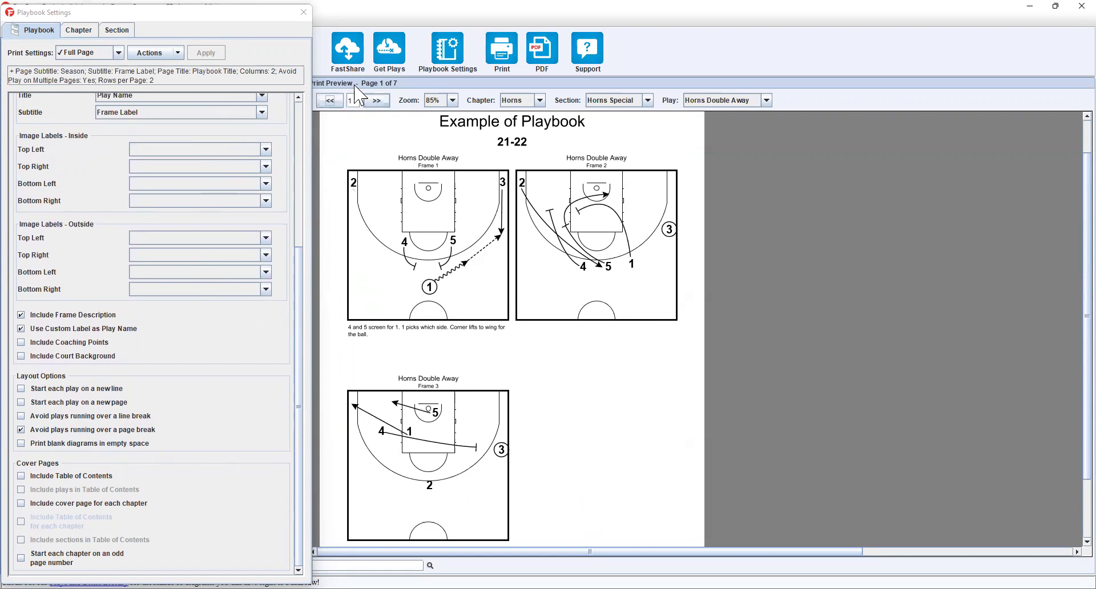
click(376, 101)
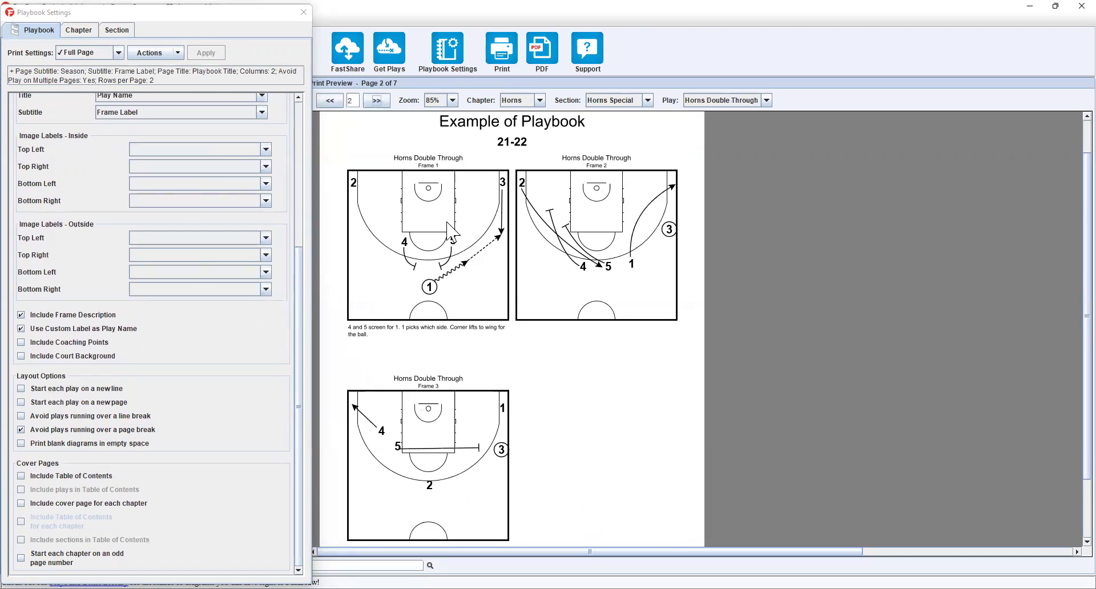
click(377, 101)
click(330, 101)
click(378, 101)
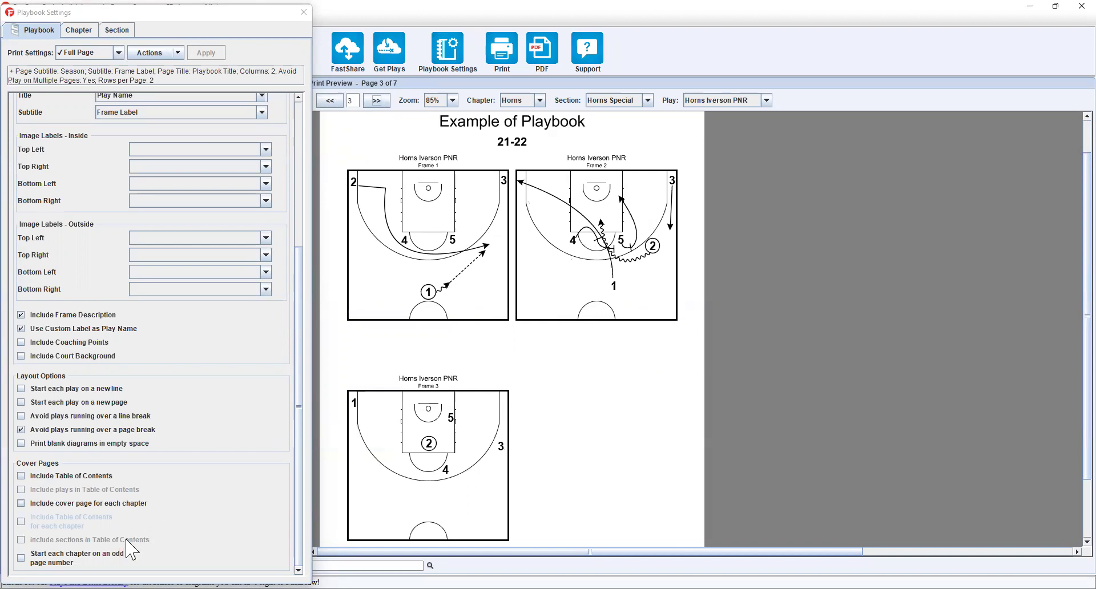
Apply 'Print blank diagrams in empty space' to fill page 3's empty slot, then untick it.
click(73, 444)
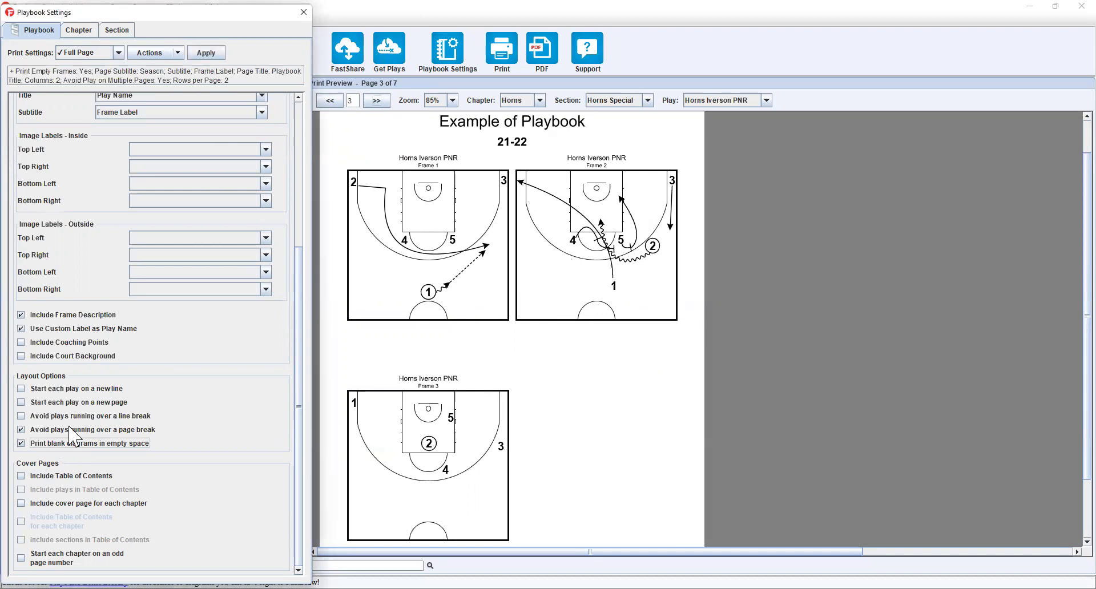
click(205, 52)
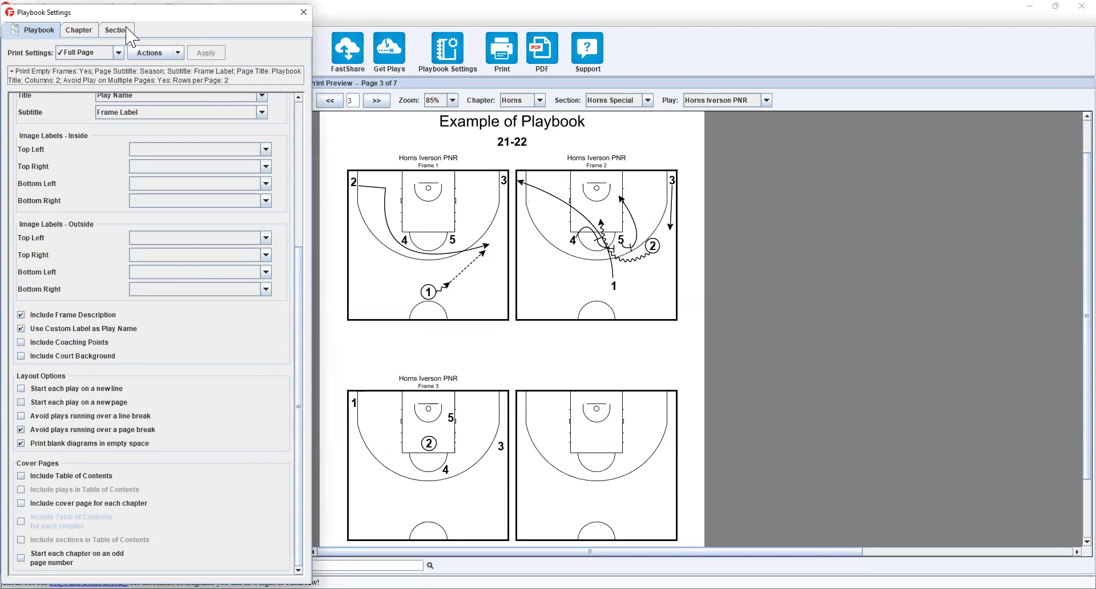
click(32, 444)
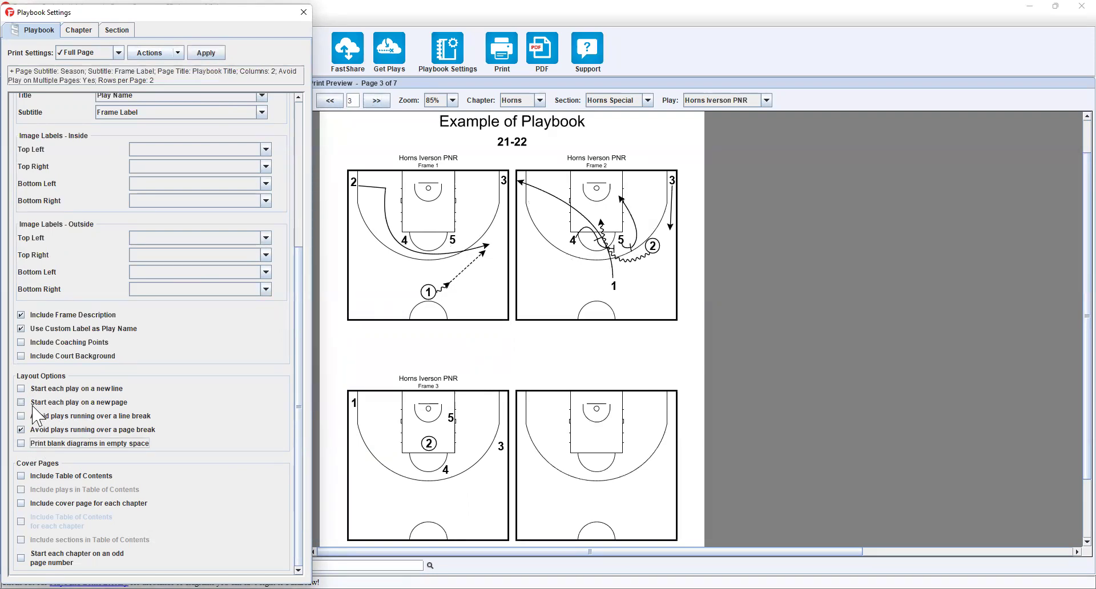
Start each play on a new line with 3 frames per row and 3 rows per page, and apply.
click(47, 390)
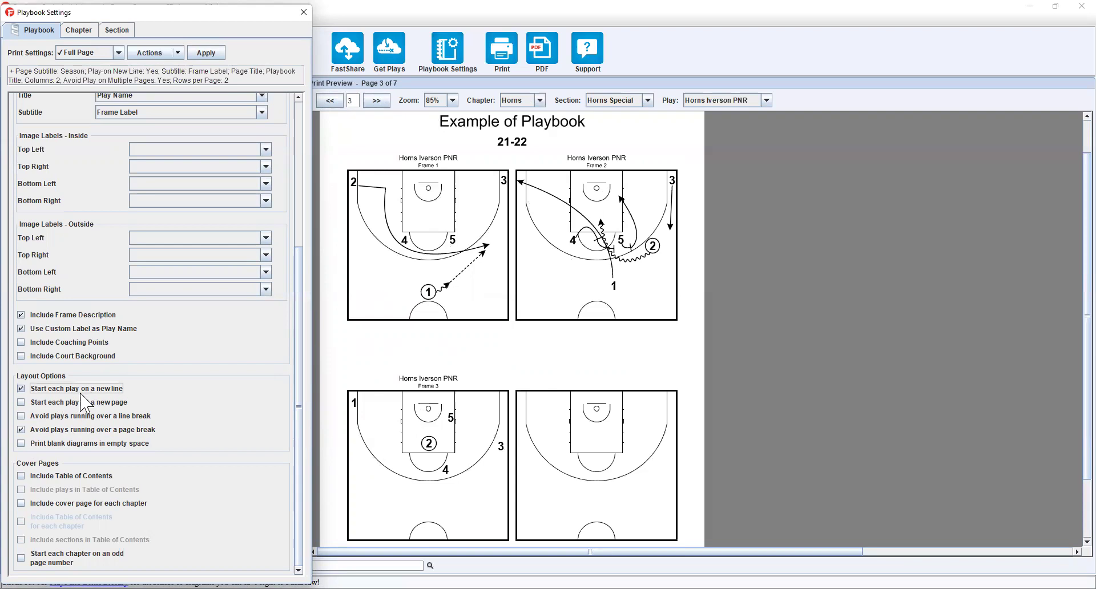
drag(298, 348, 298, 218)
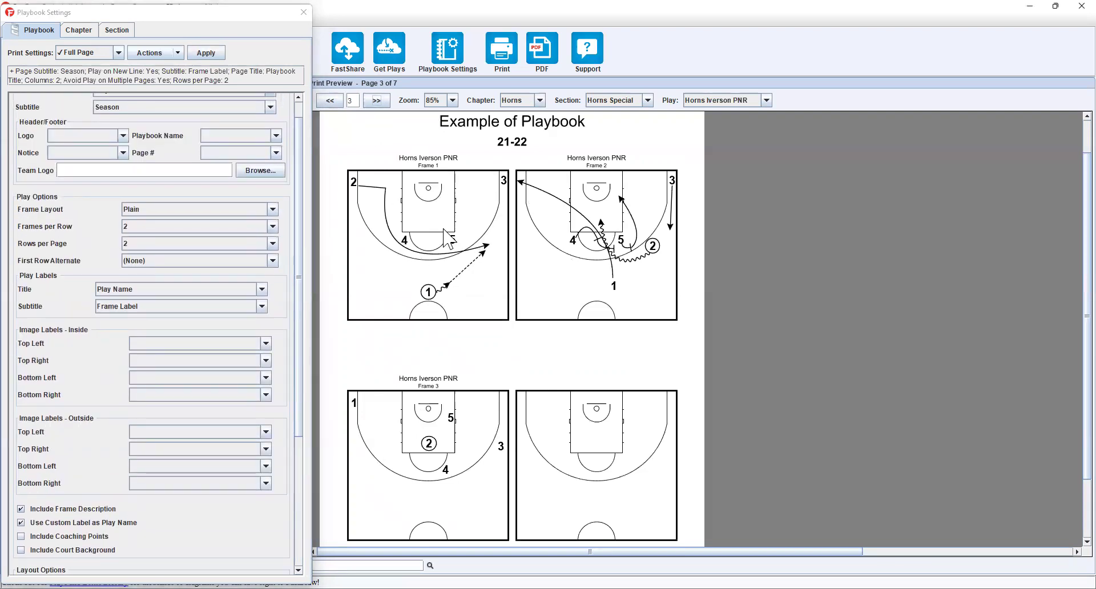
click(166, 228)
click(142, 270)
click(143, 244)
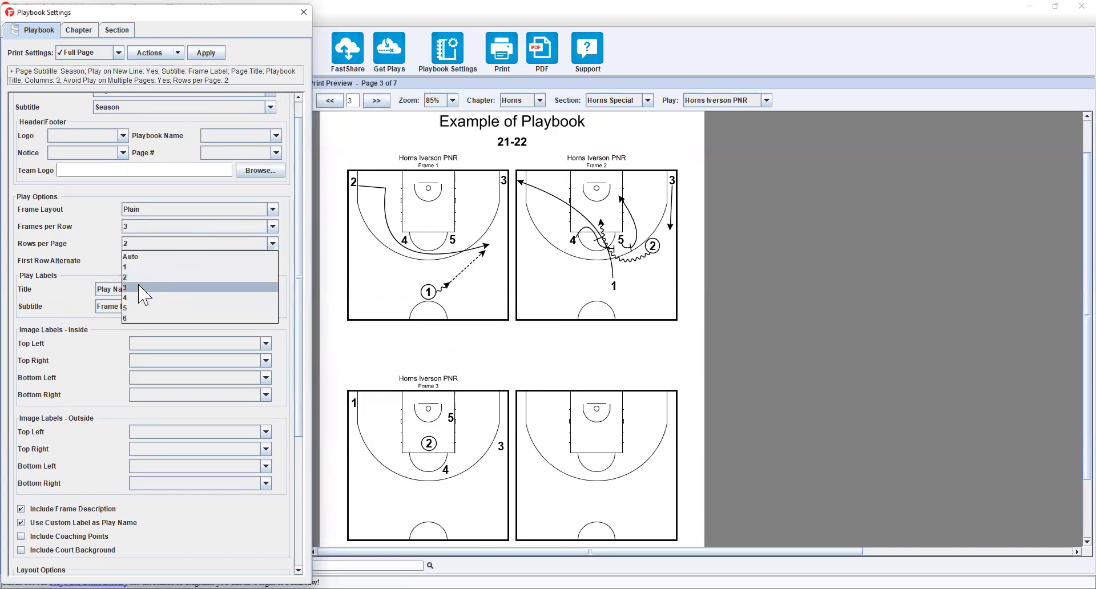
click(139, 287)
click(206, 52)
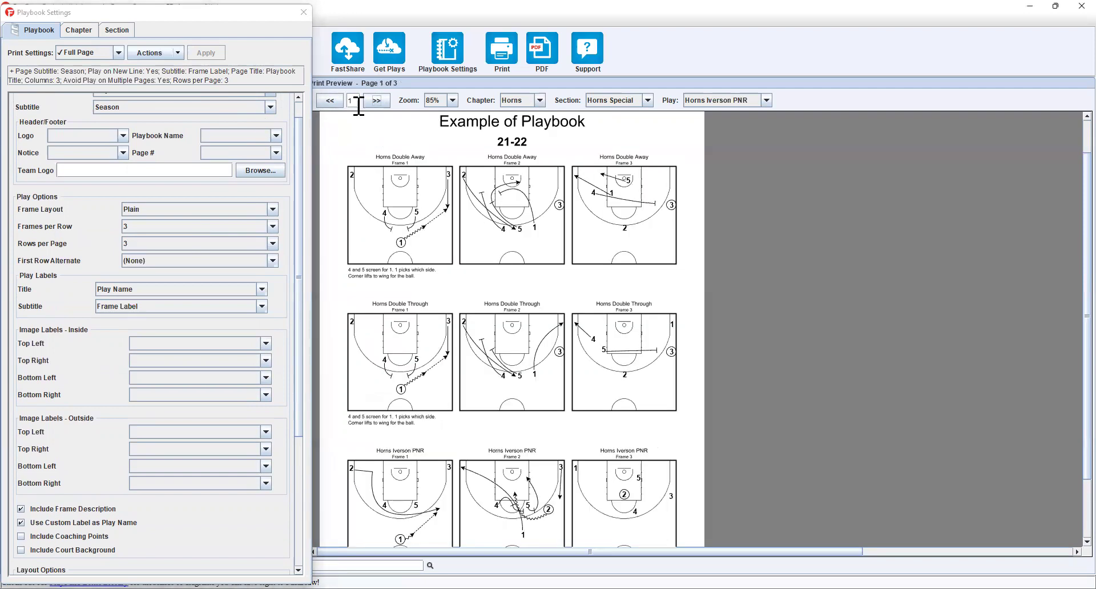
Scroll through page 1 of the preview, then advance to page 2.
scroll(458, 201, up, 1)
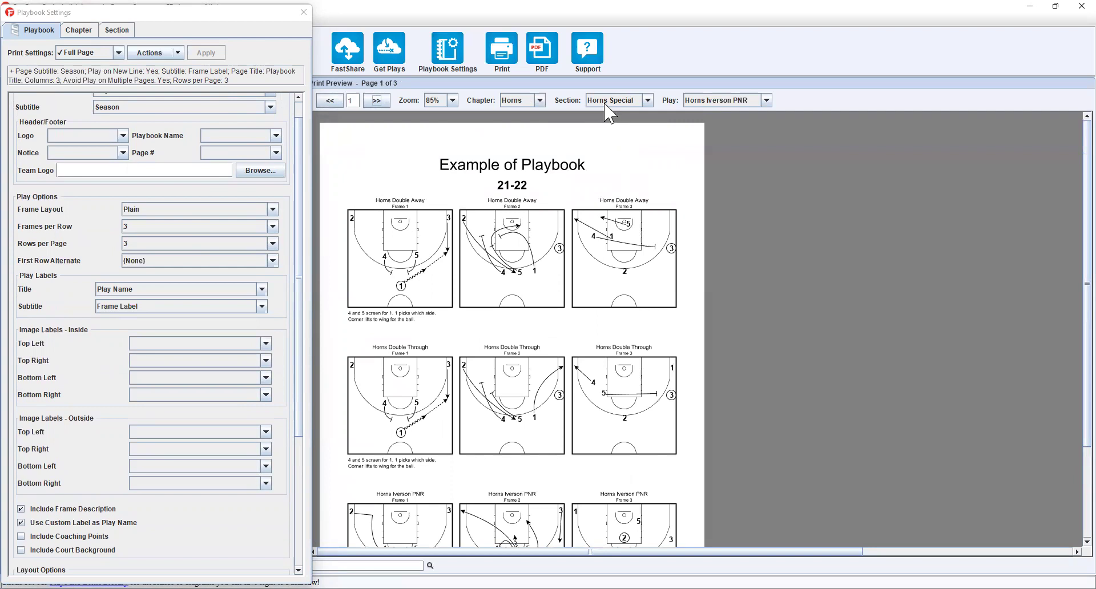
scroll(439, 269, down, 1)
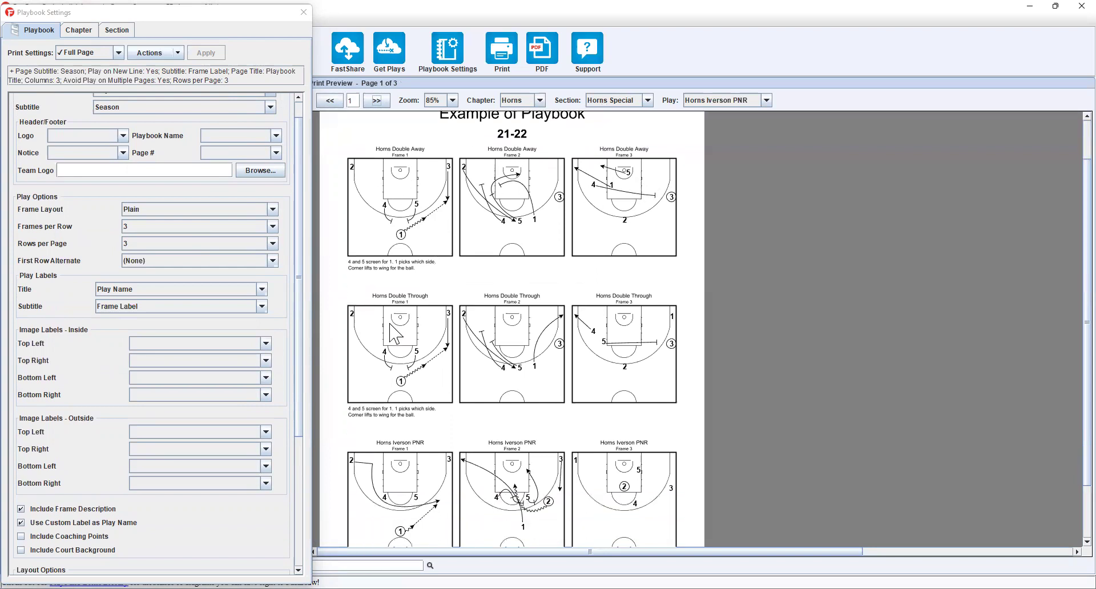
scroll(583, 349, down, 1)
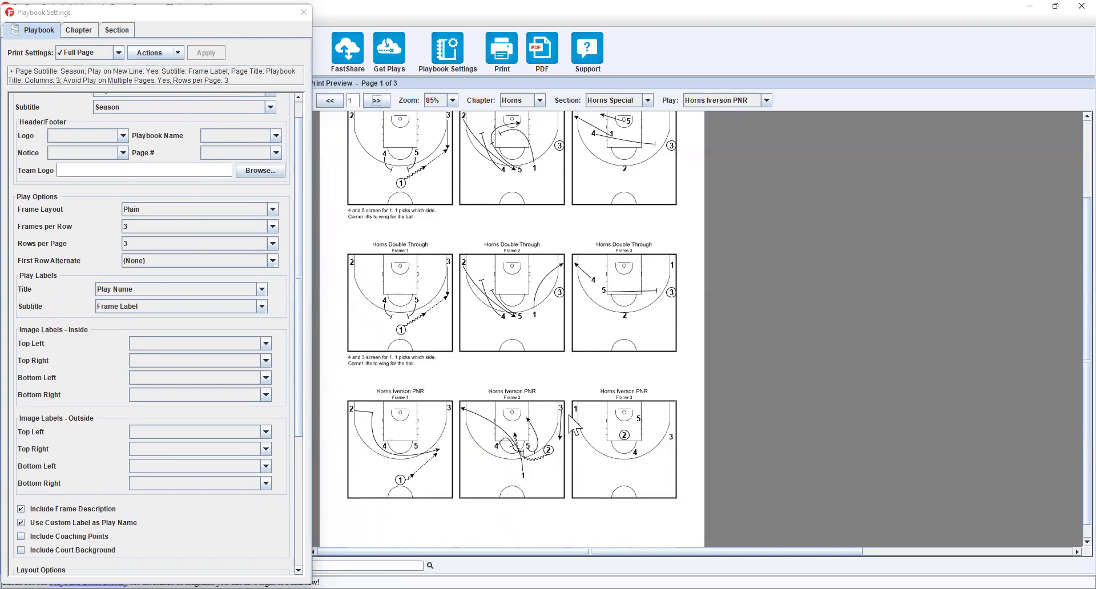
scroll(656, 399, up, 1)
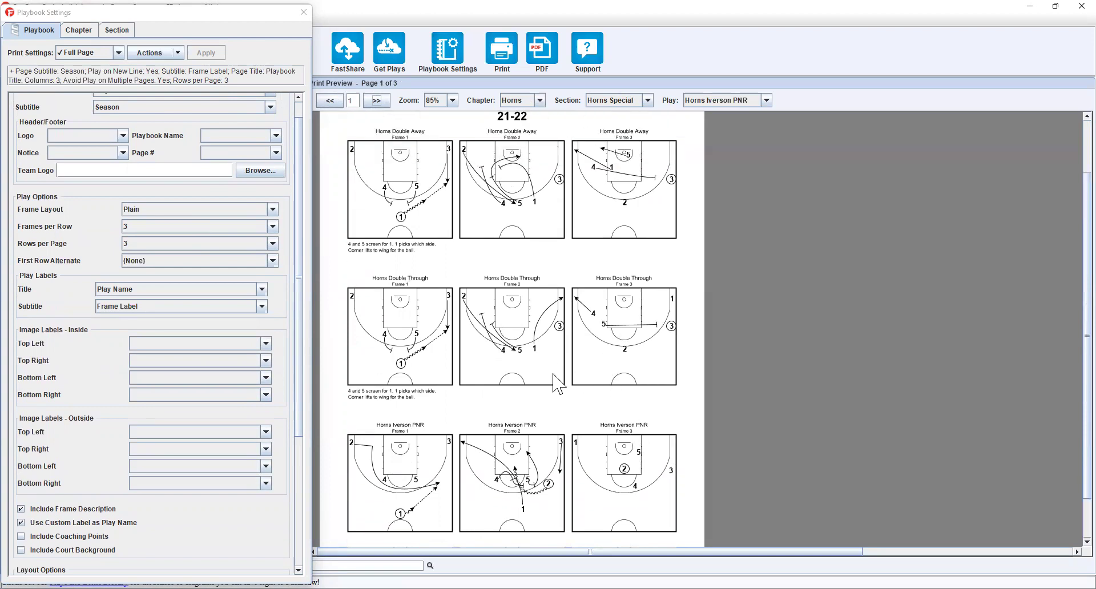
scroll(557, 384, up, 2)
click(376, 100)
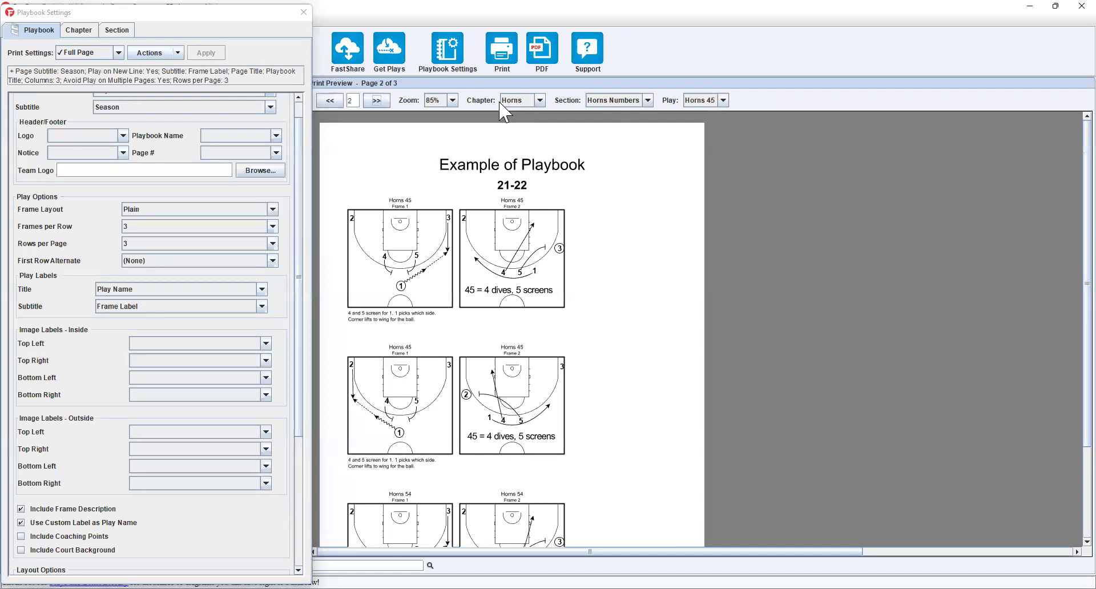
Check the section list, leaving Horns Numbers selected, and scroll page 2.
click(609, 100)
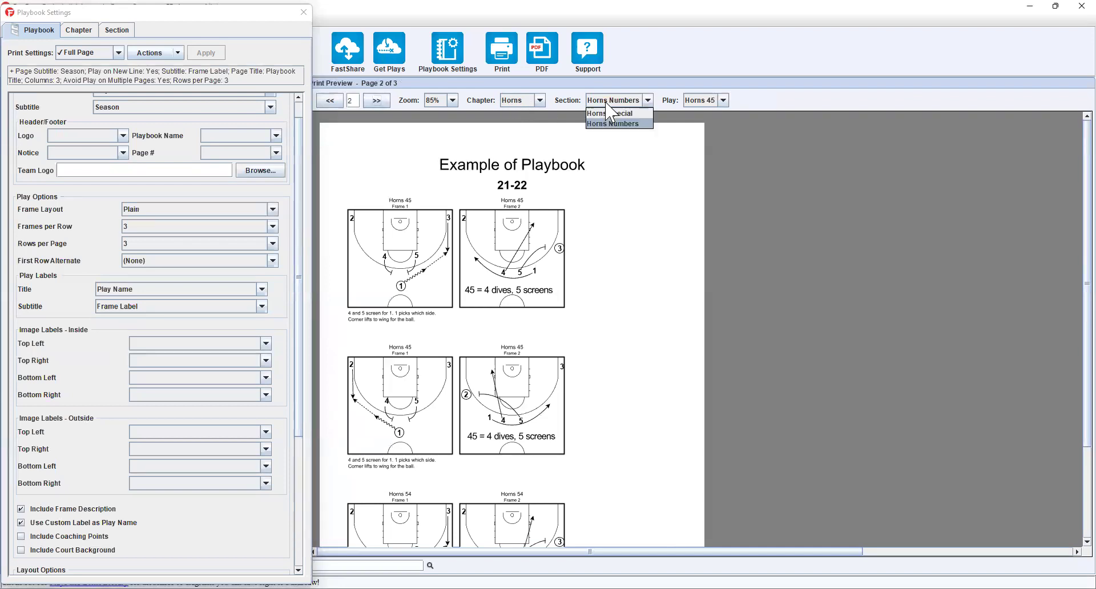
click(609, 162)
scroll(597, 198, down, 1)
scroll(597, 199, down, 2)
scroll(594, 206, up, 1)
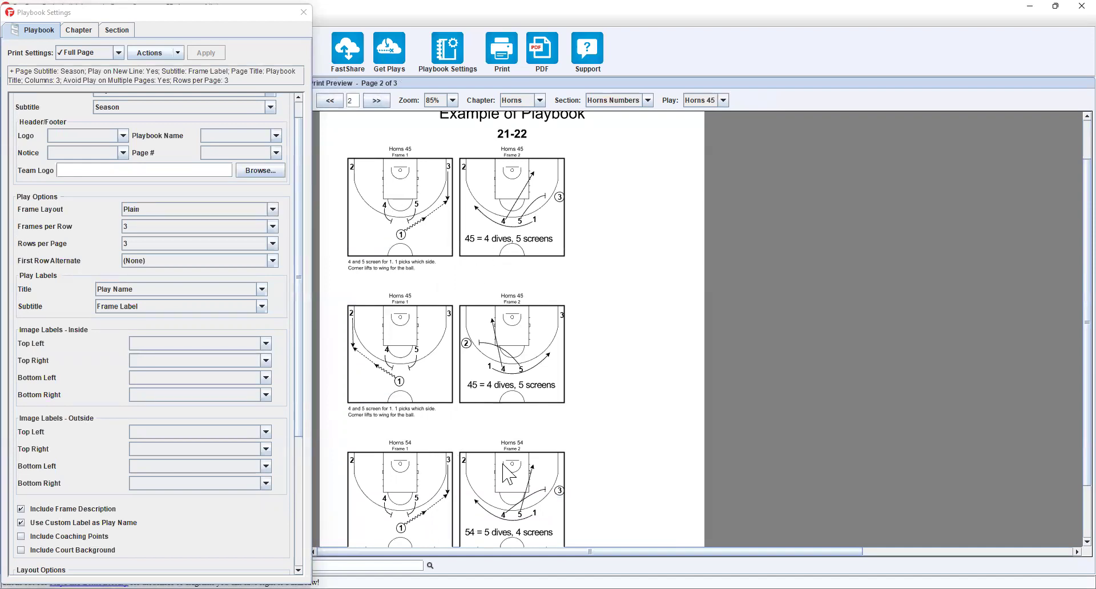
scroll(442, 362, down, 1)
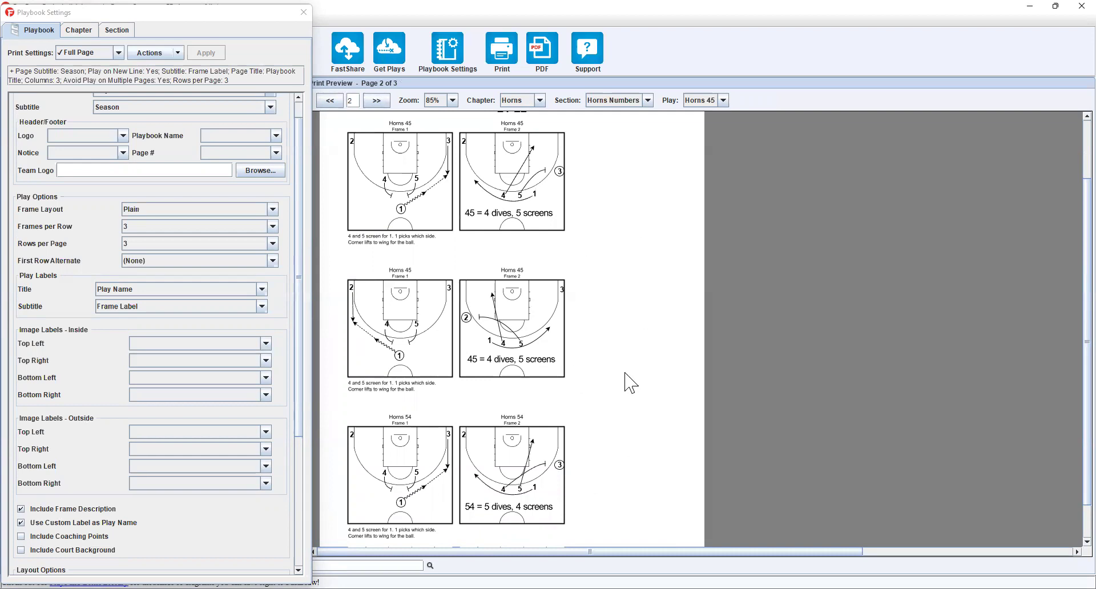
Advance to the last page, then step back to page 1 of 3.
click(374, 100)
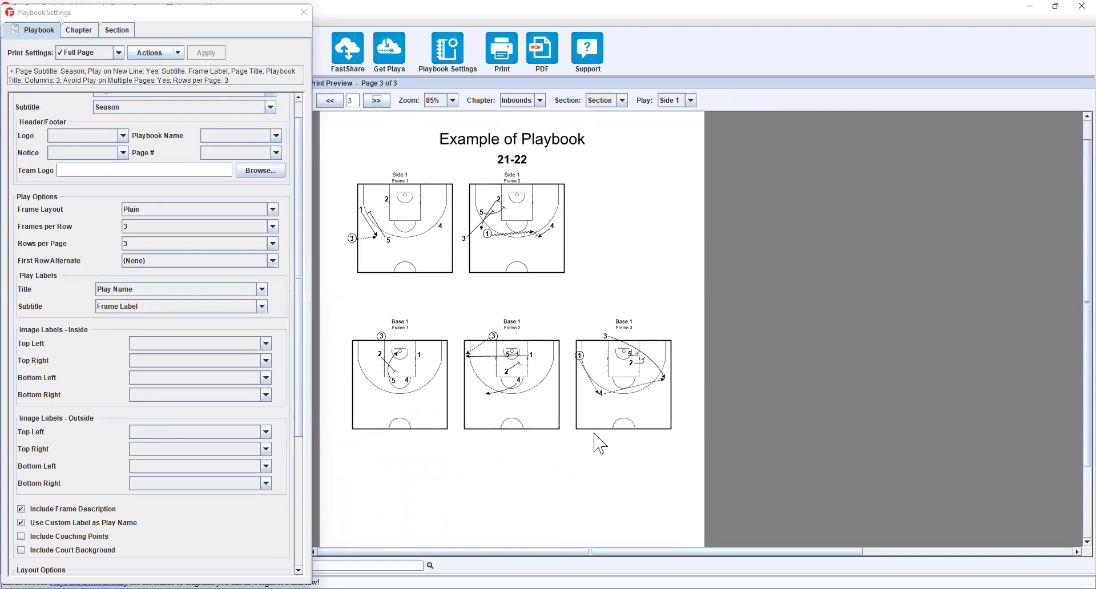
scroll(520, 393, down, 2)
scroll(537, 425, up, 3)
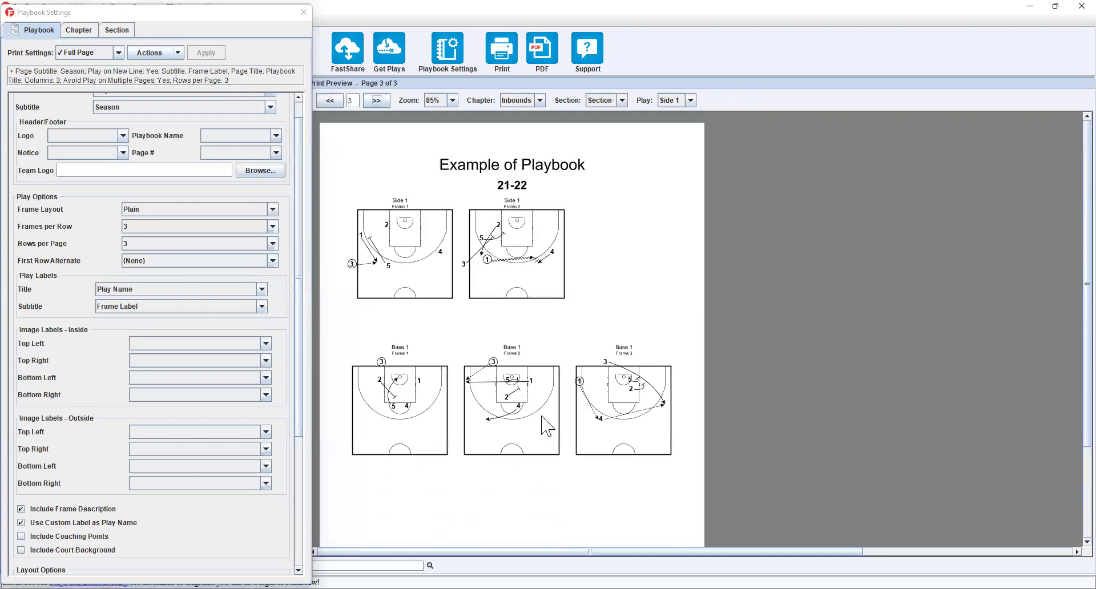
click(334, 103)
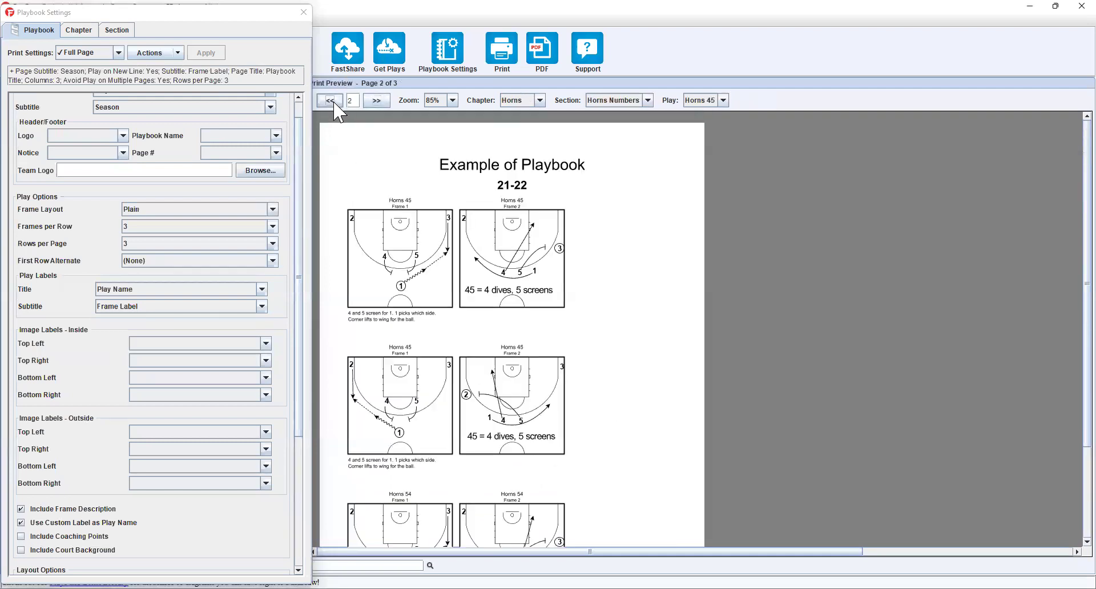
click(334, 103)
scroll(502, 251, down, 2)
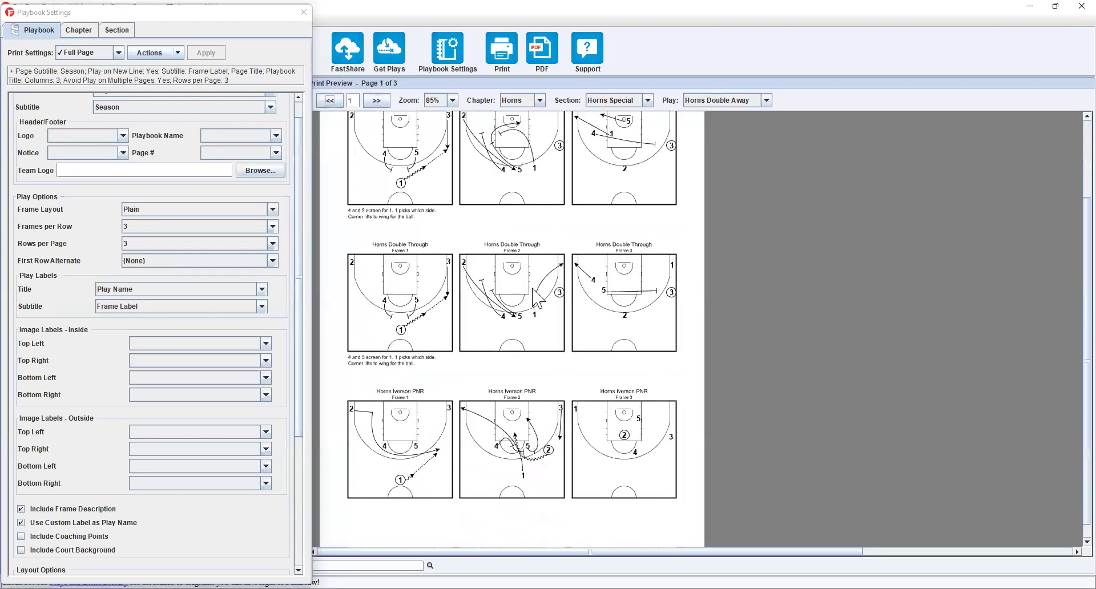
scroll(537, 296, up, 1)
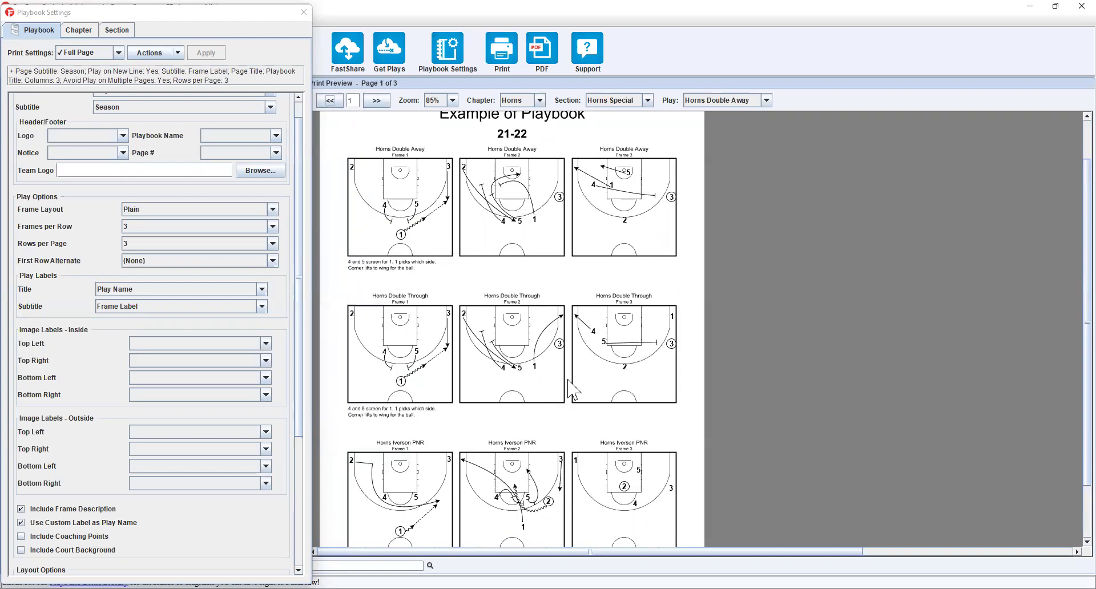
Open chapter settings keeping Horns selected, then page the preview forward to page 3 (Inbounds).
click(84, 30)
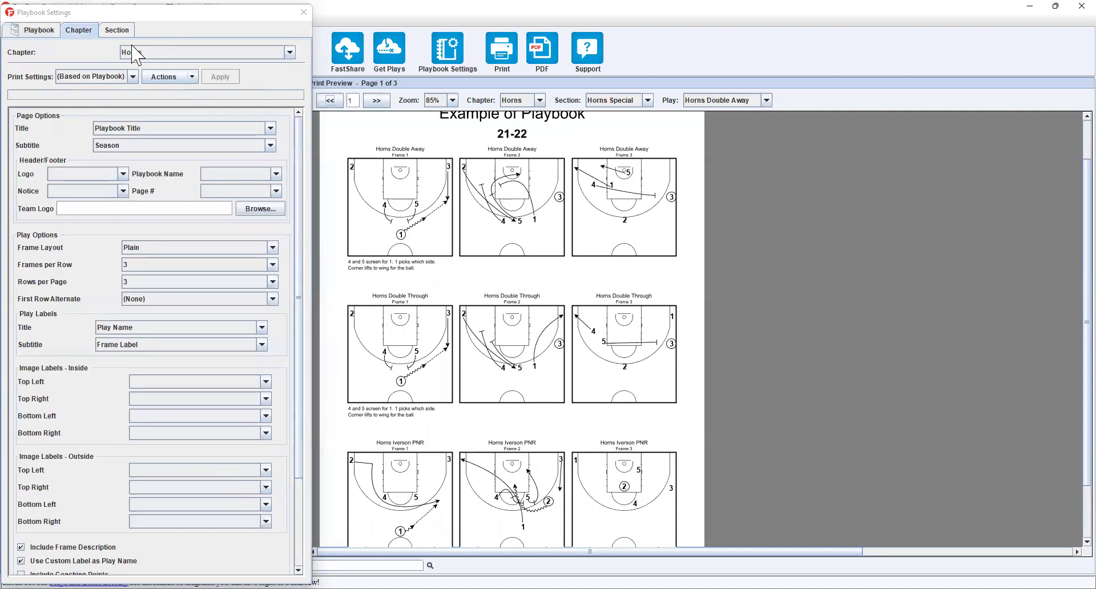
click(143, 53)
click(146, 65)
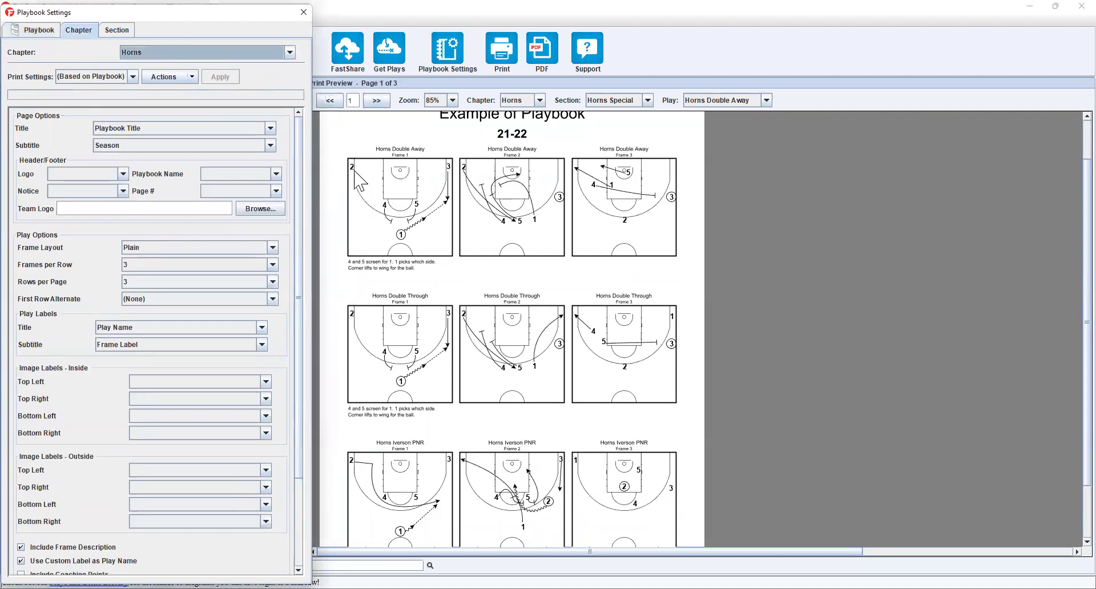
click(376, 100)
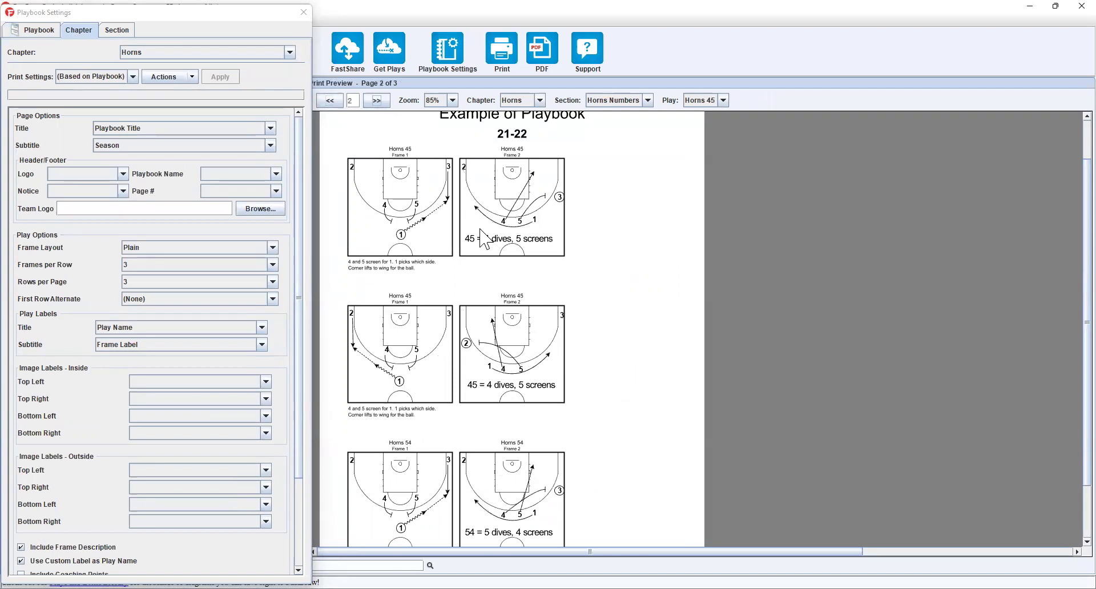
click(375, 101)
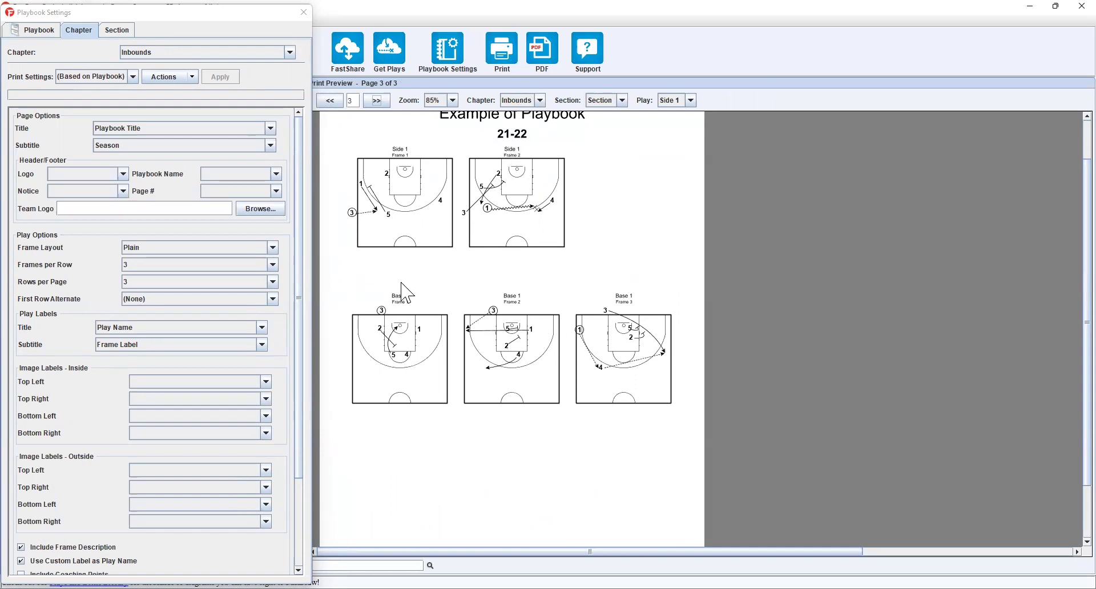
Set the Horns Numbers section to 2 frames per row and apply it.
click(337, 102)
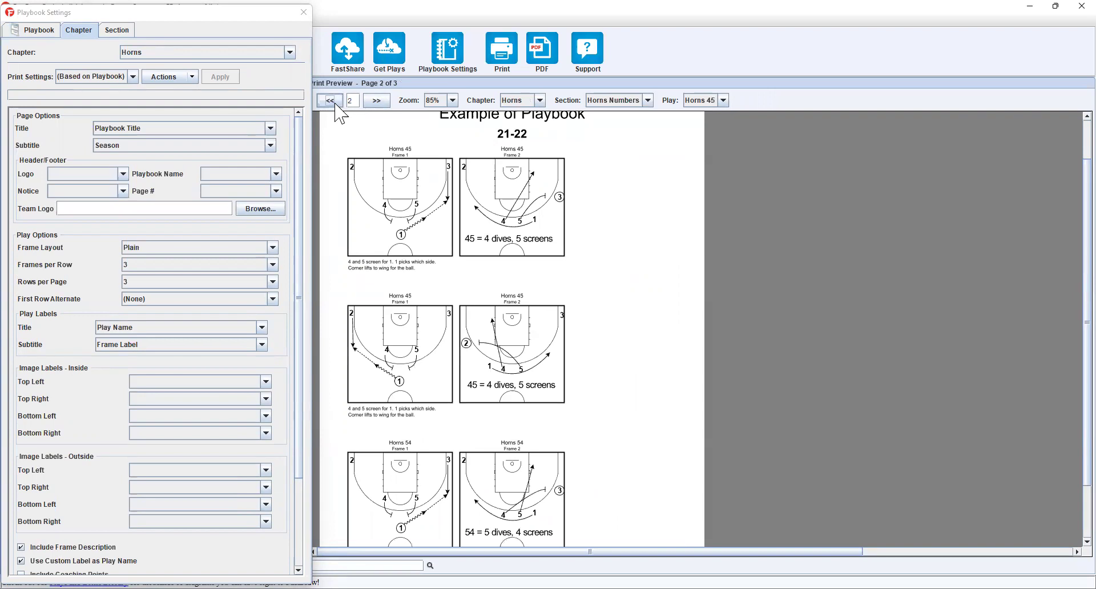
click(115, 31)
click(123, 65)
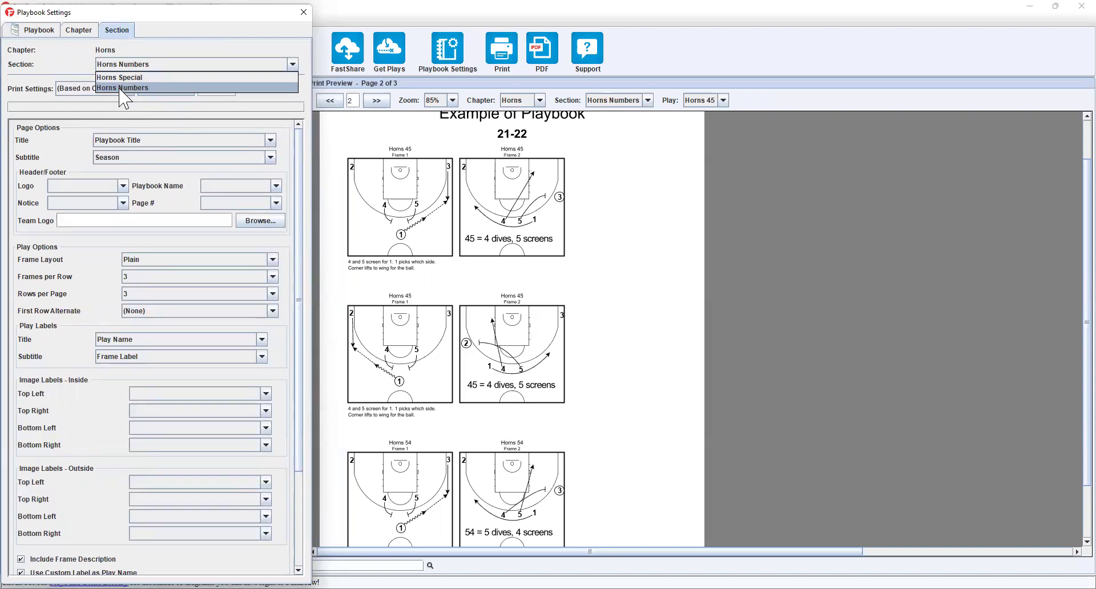
click(123, 88)
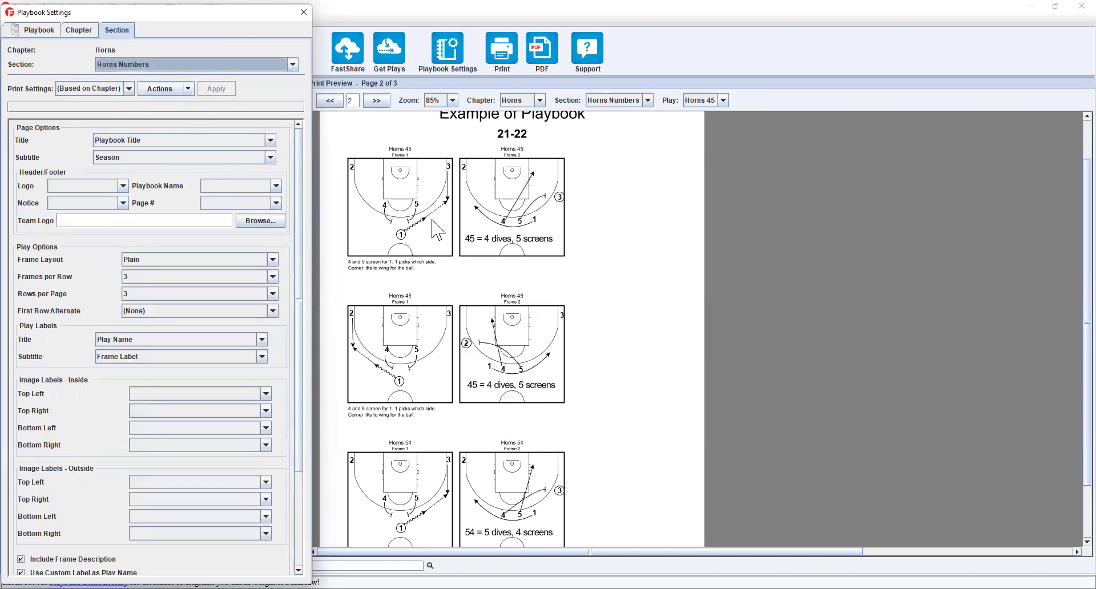
click(132, 284)
click(143, 299)
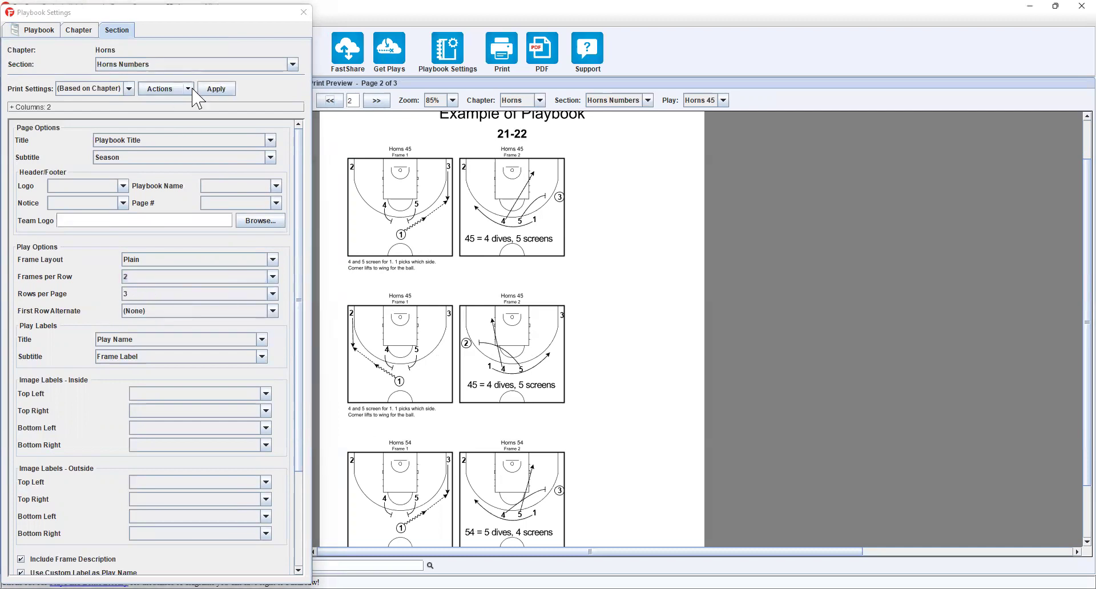
click(213, 90)
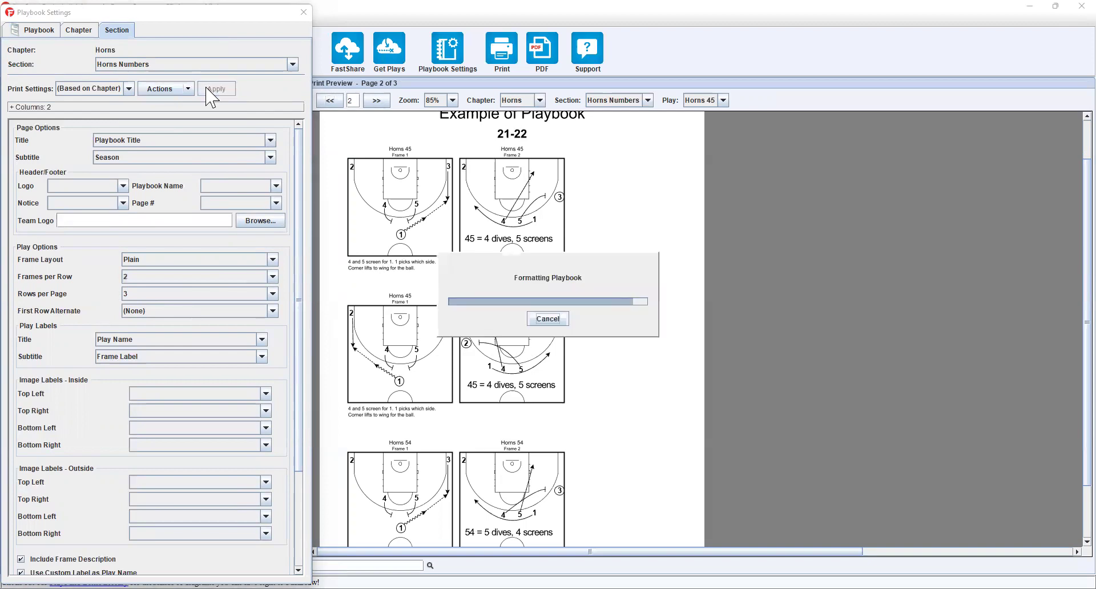
Page through the preview from page 1 to page 3 to compare layouts.
click(504, 240)
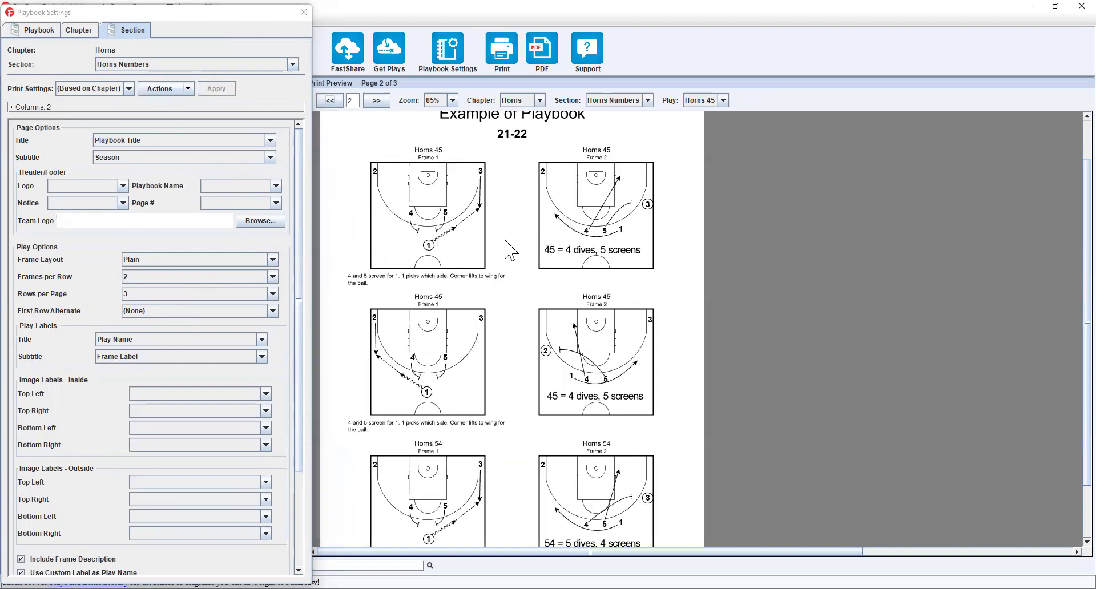
scroll(504, 223, down, 3)
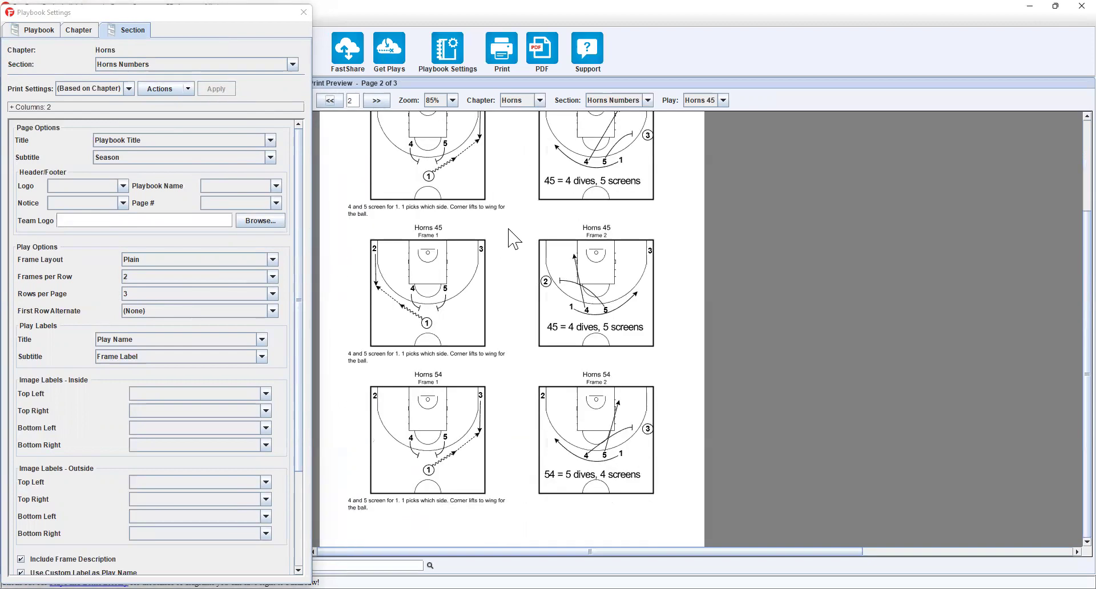
scroll(522, 356, up, 3)
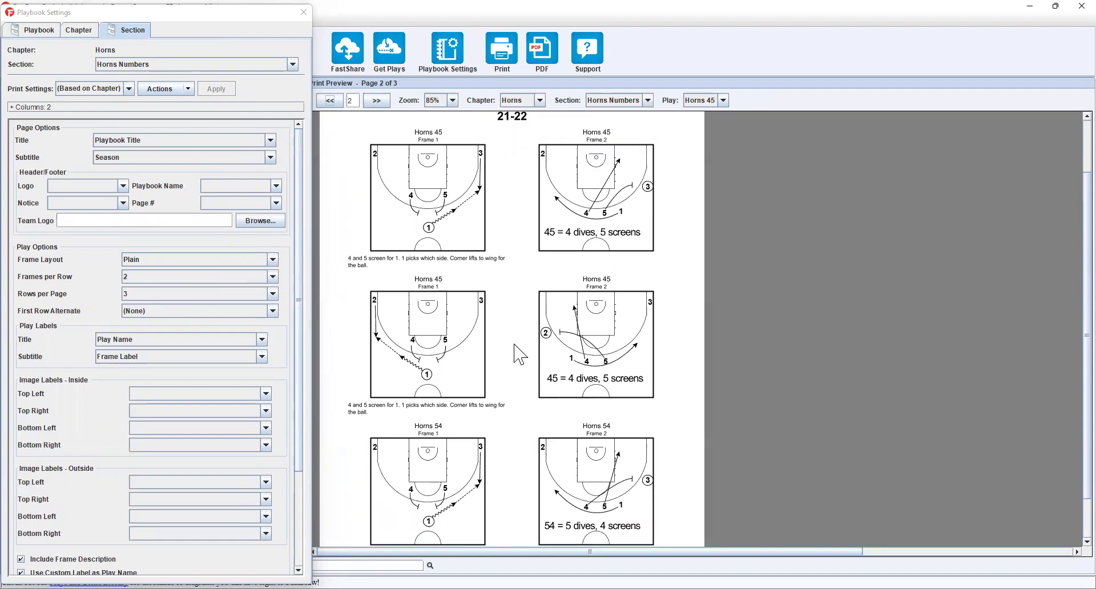
click(330, 100)
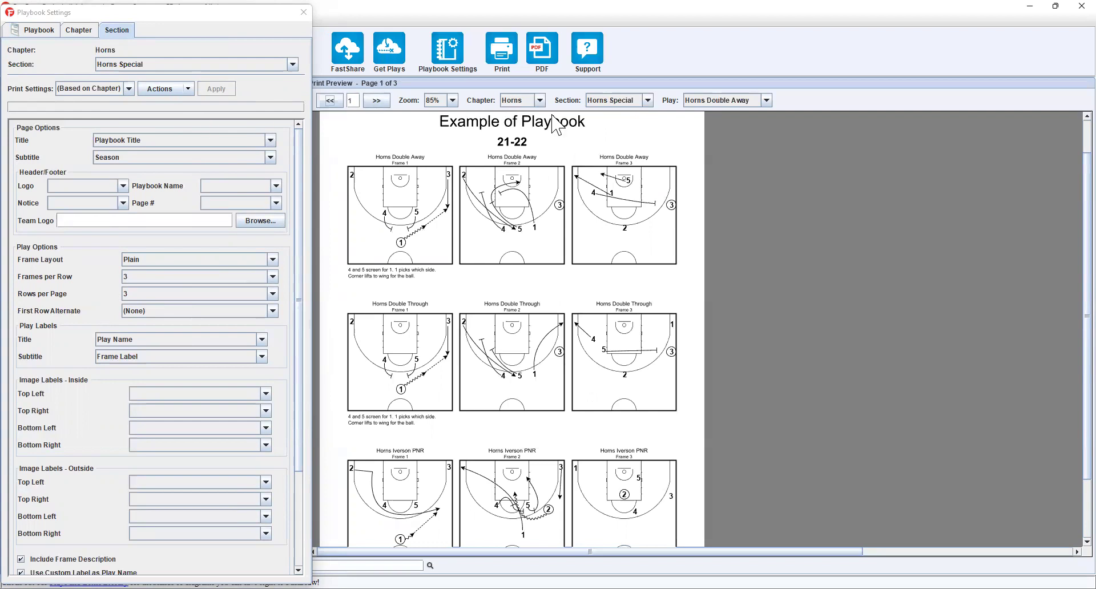
click(377, 101)
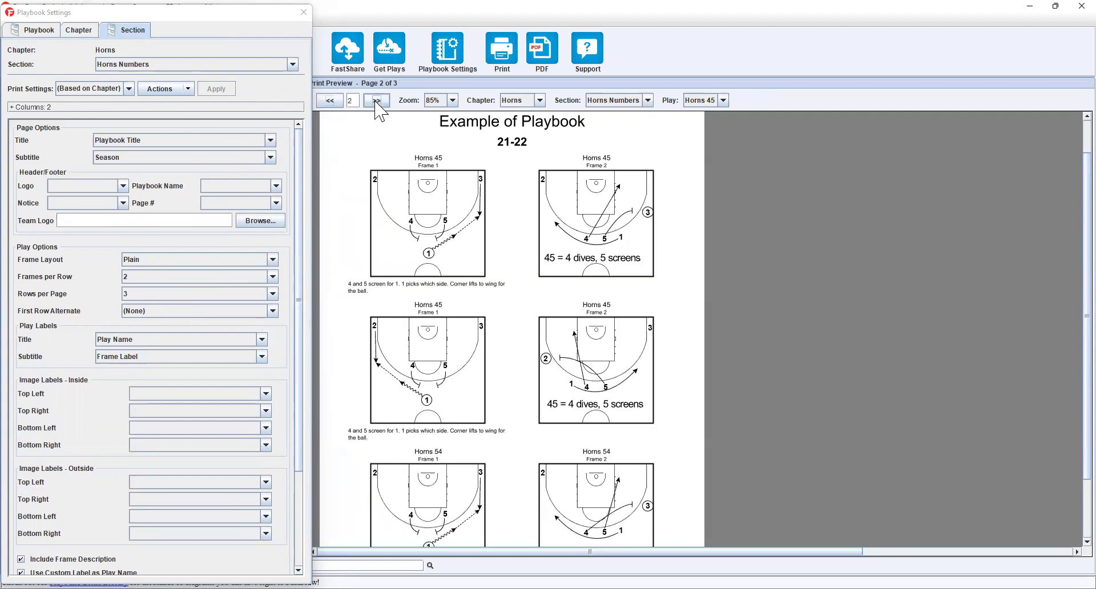
click(376, 101)
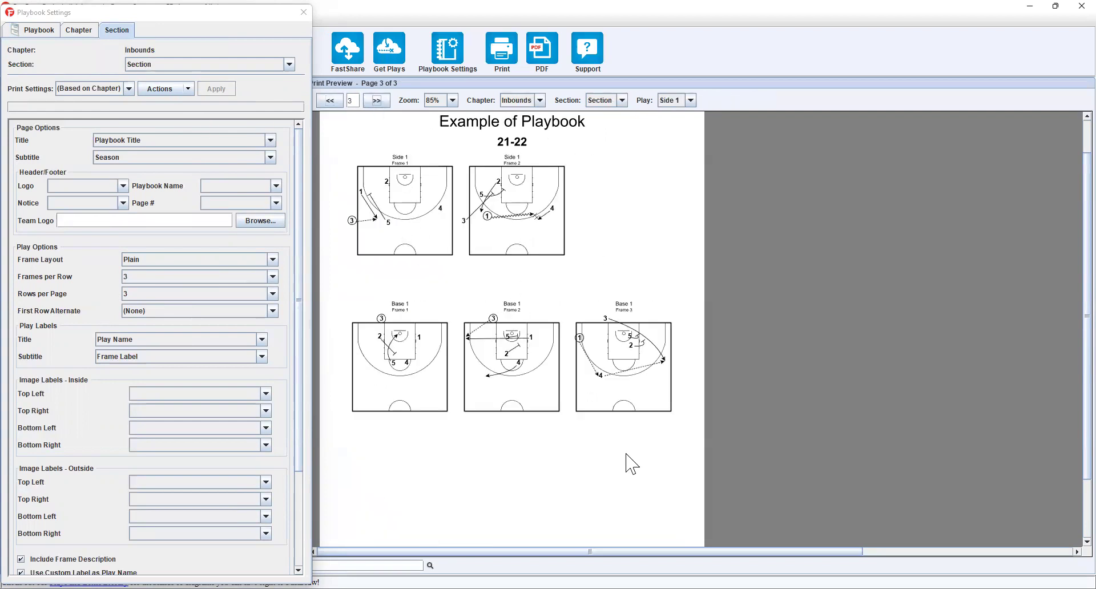
Give the Inbounds chapter 3 frames per row and 2 rows per page, then apply.
click(79, 30)
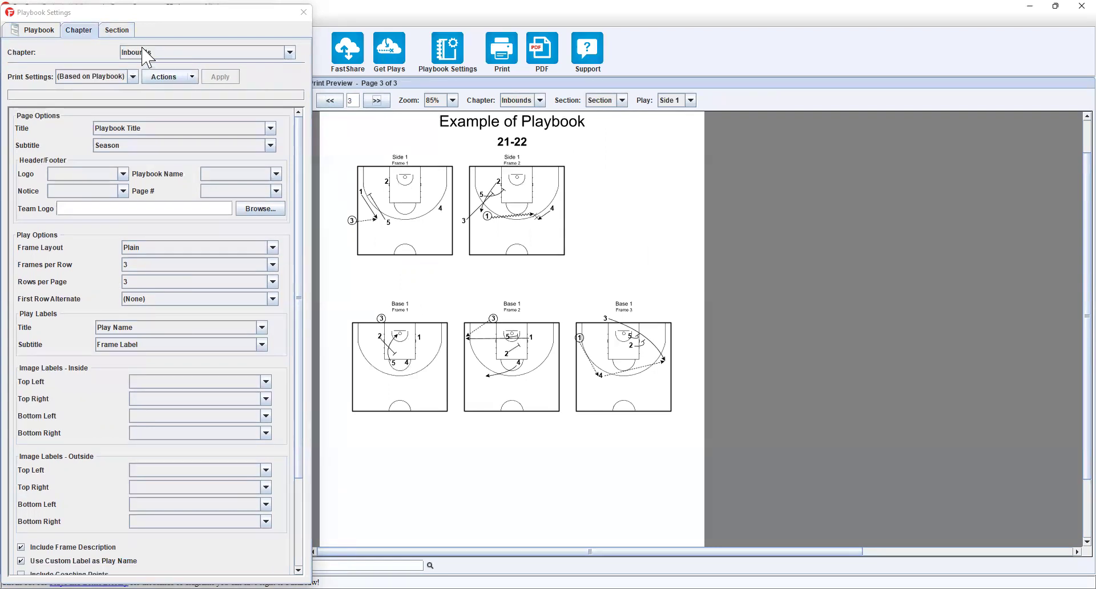
click(149, 270)
click(133, 298)
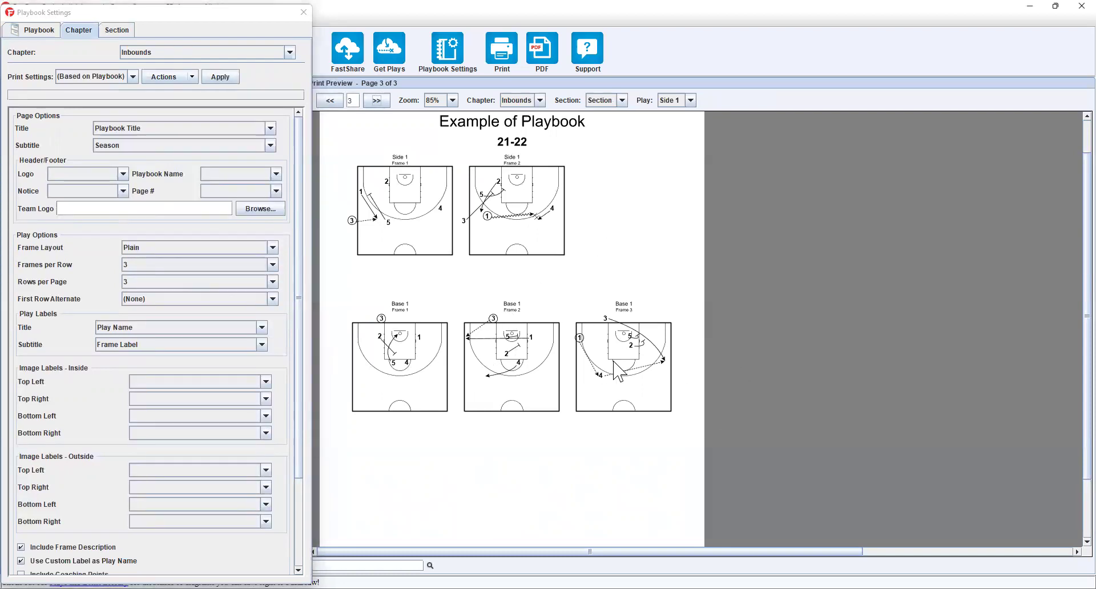
click(152, 282)
click(147, 304)
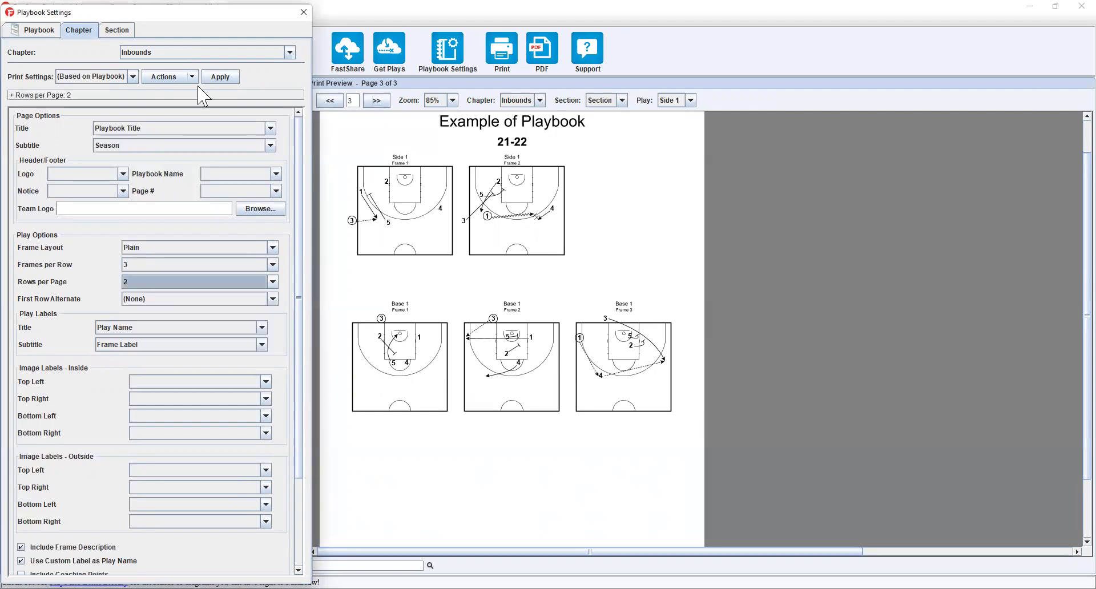
click(219, 77)
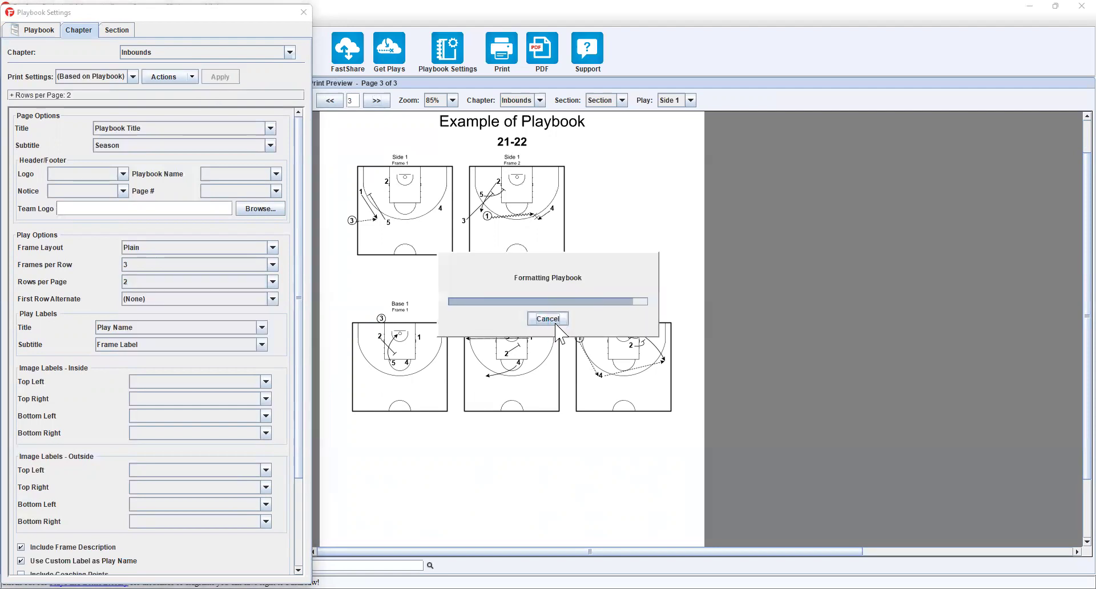
scroll(457, 320, down, 2)
scroll(447, 368, up, 2)
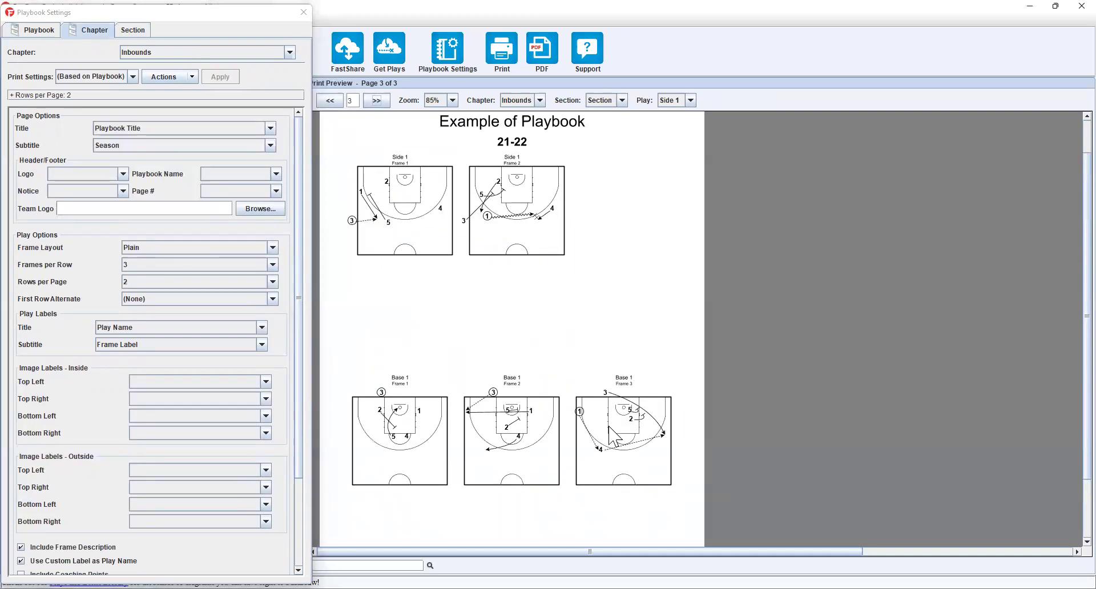
scroll(605, 524, down, 2)
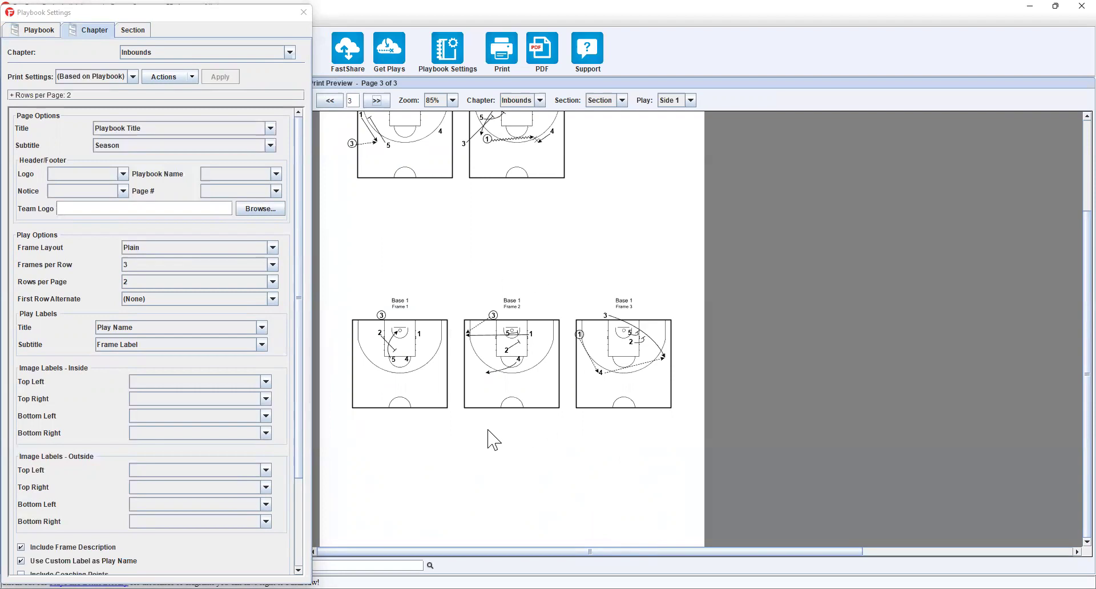
scroll(495, 442, up, 2)
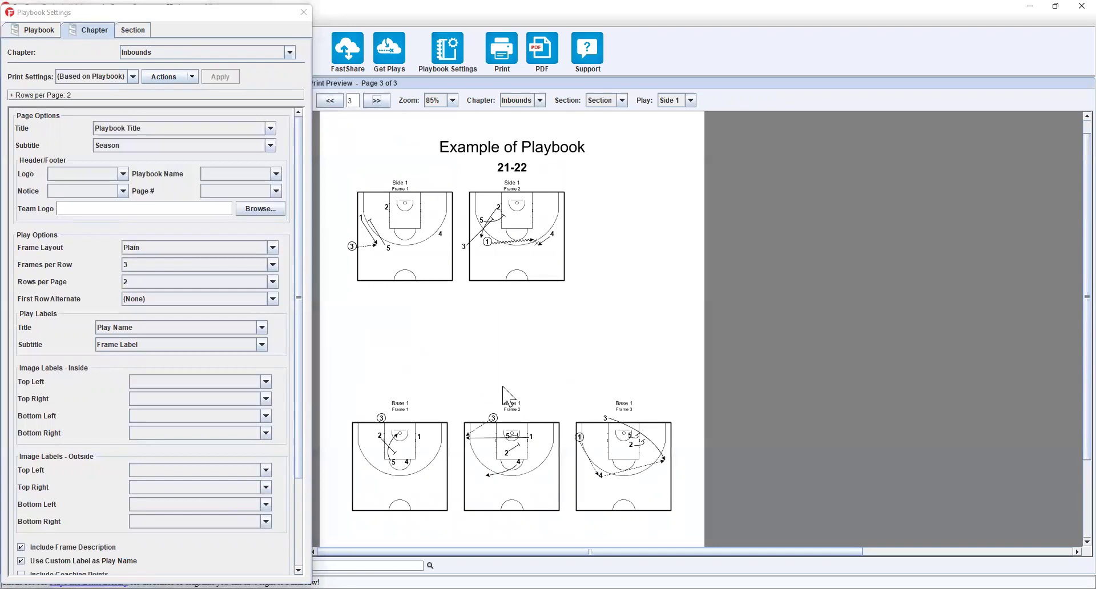
click(39, 35)
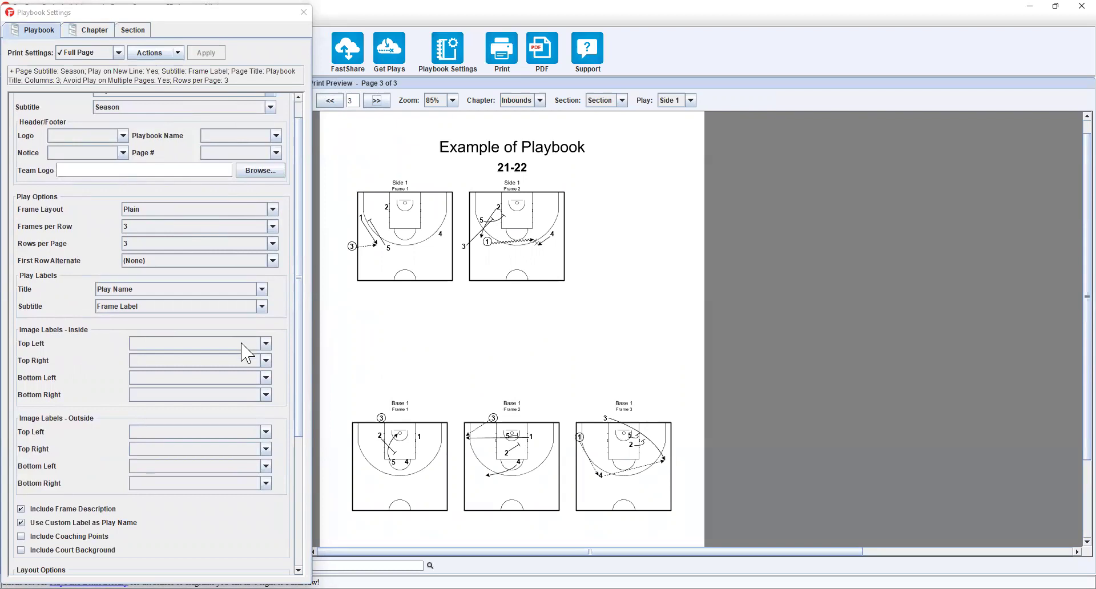
click(88, 32)
click(132, 32)
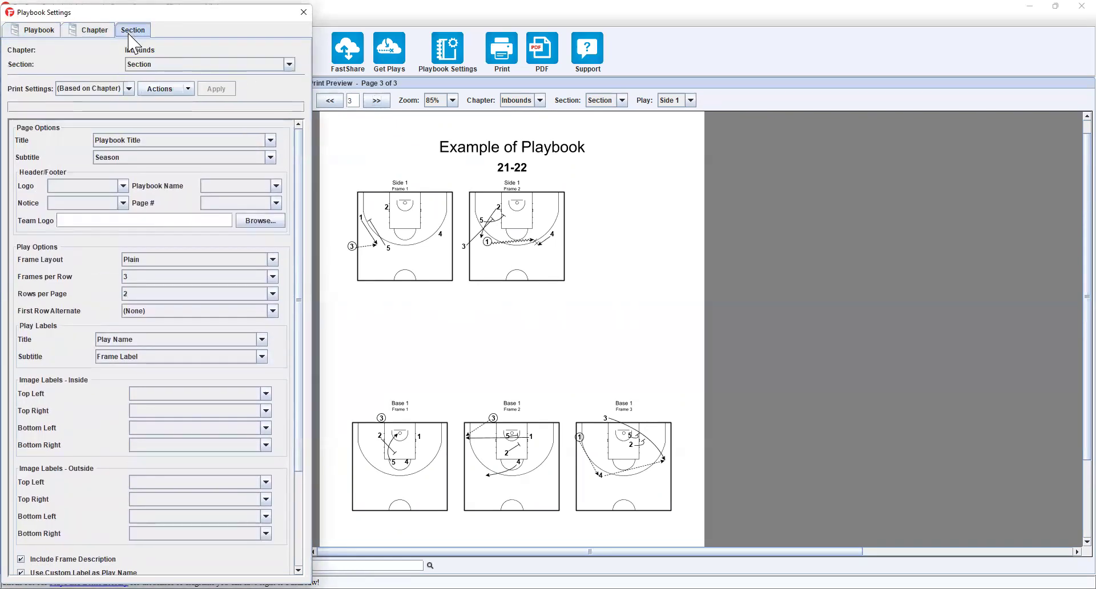
click(379, 101)
click(378, 101)
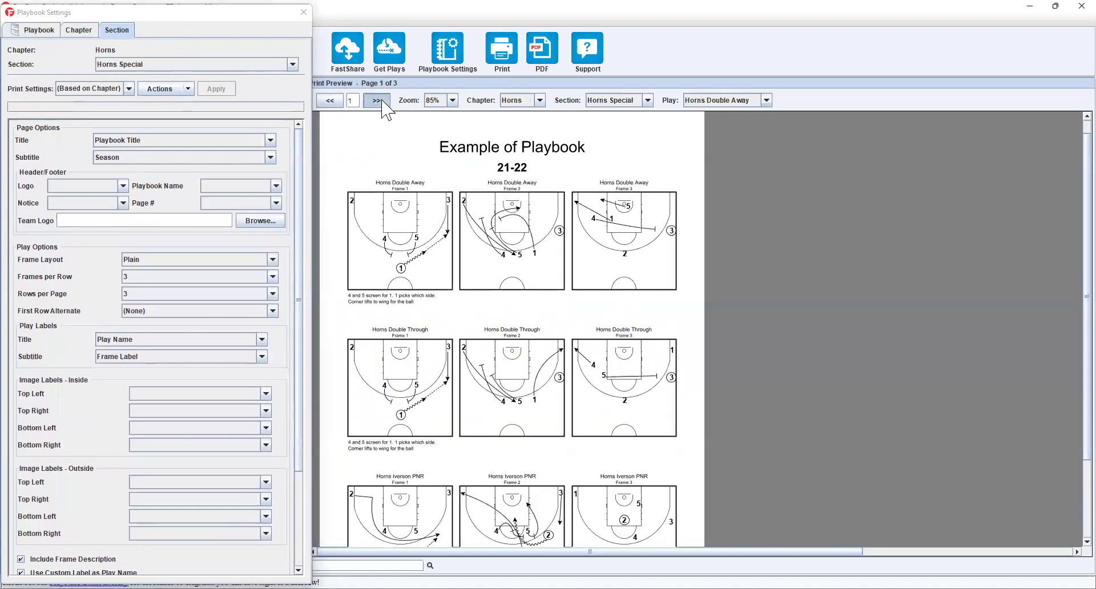
click(372, 105)
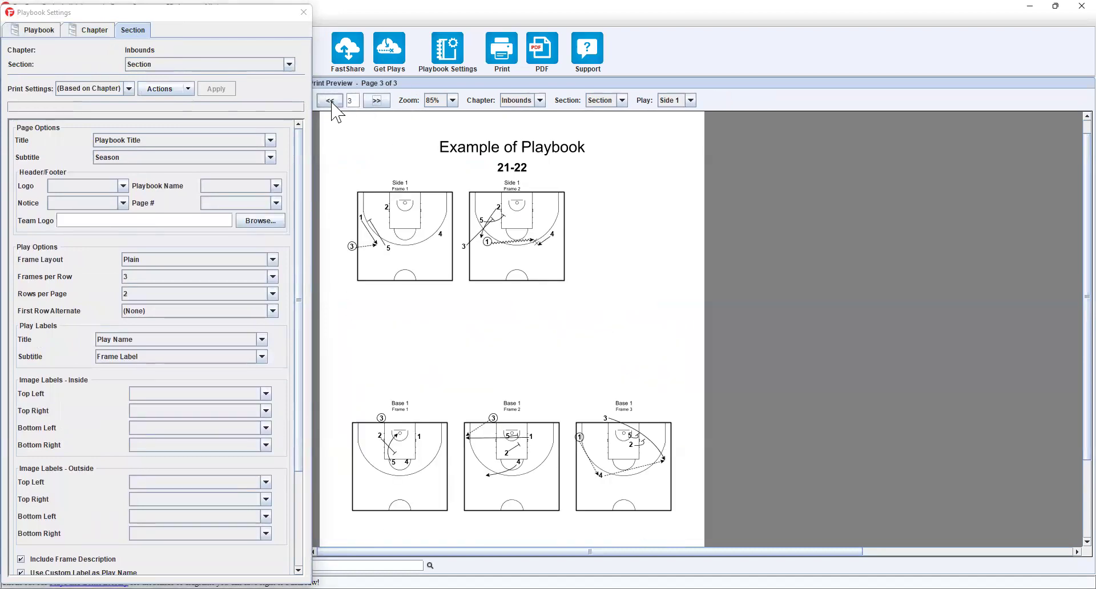
click(374, 98)
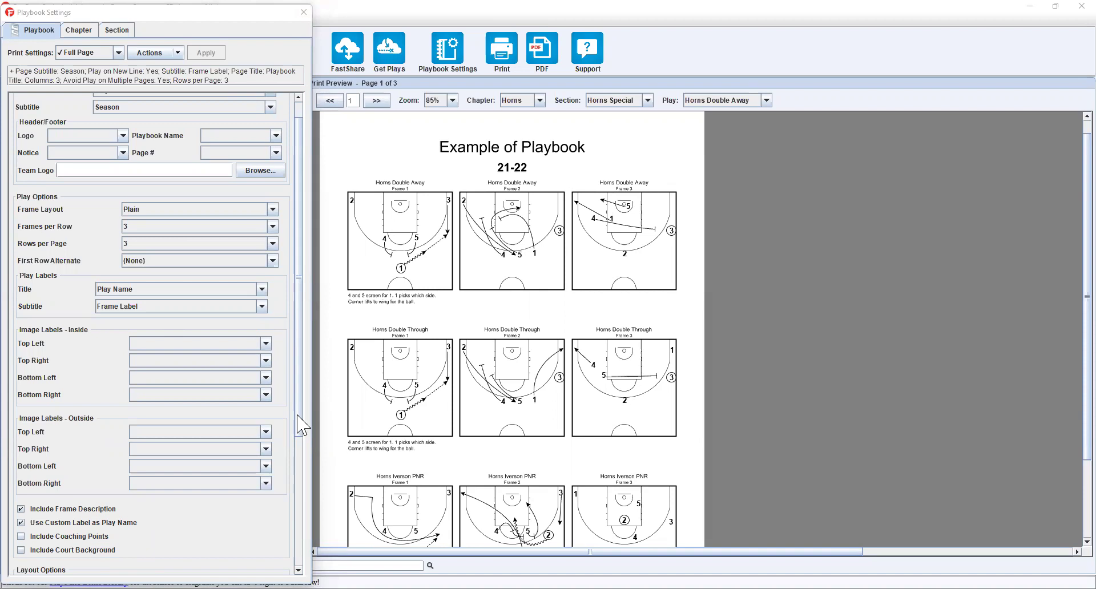
Try court backgrounds then turn them off, and include a Table of Contents page.
click(297, 539)
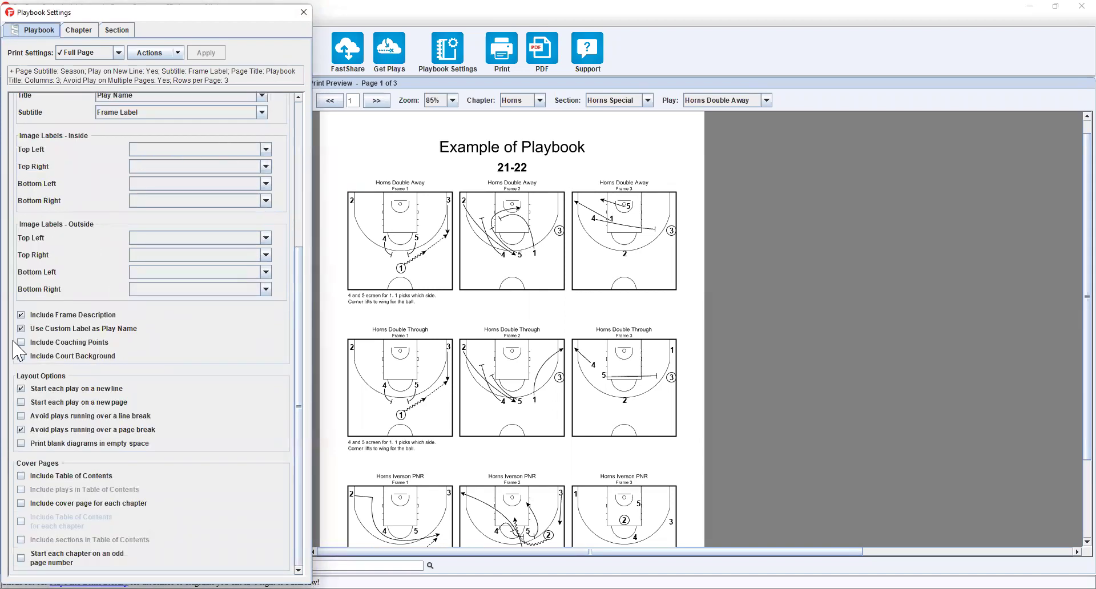
click(89, 356)
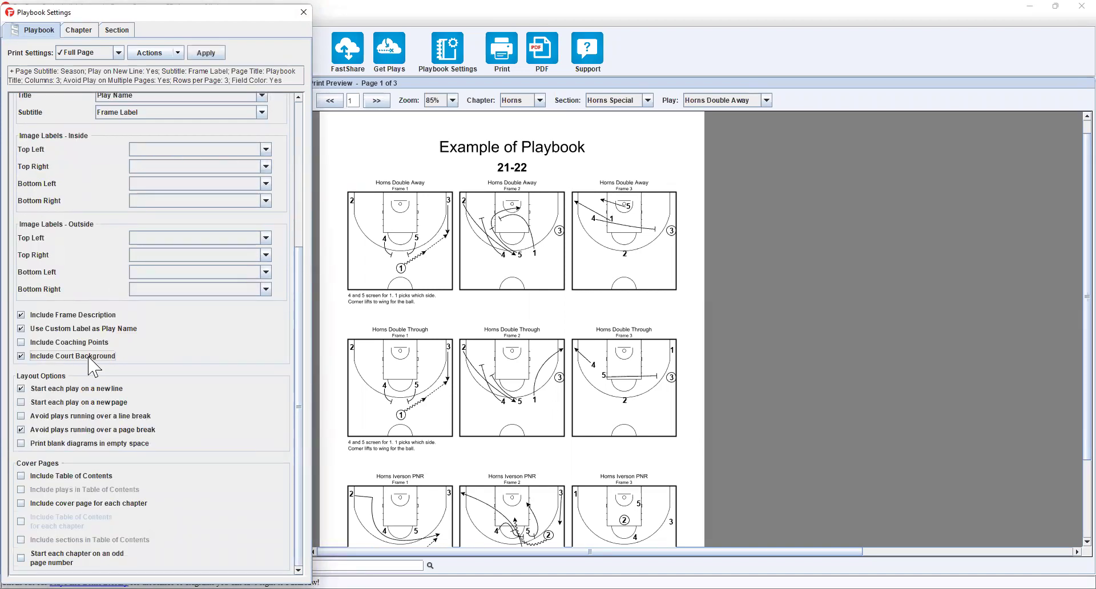
click(207, 53)
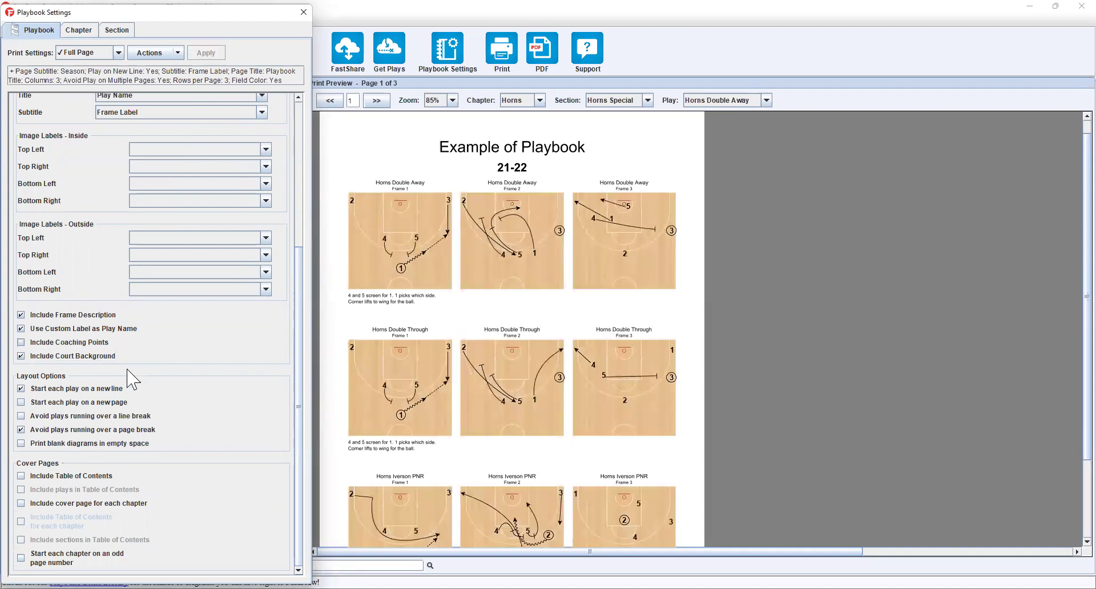
click(80, 356)
click(201, 52)
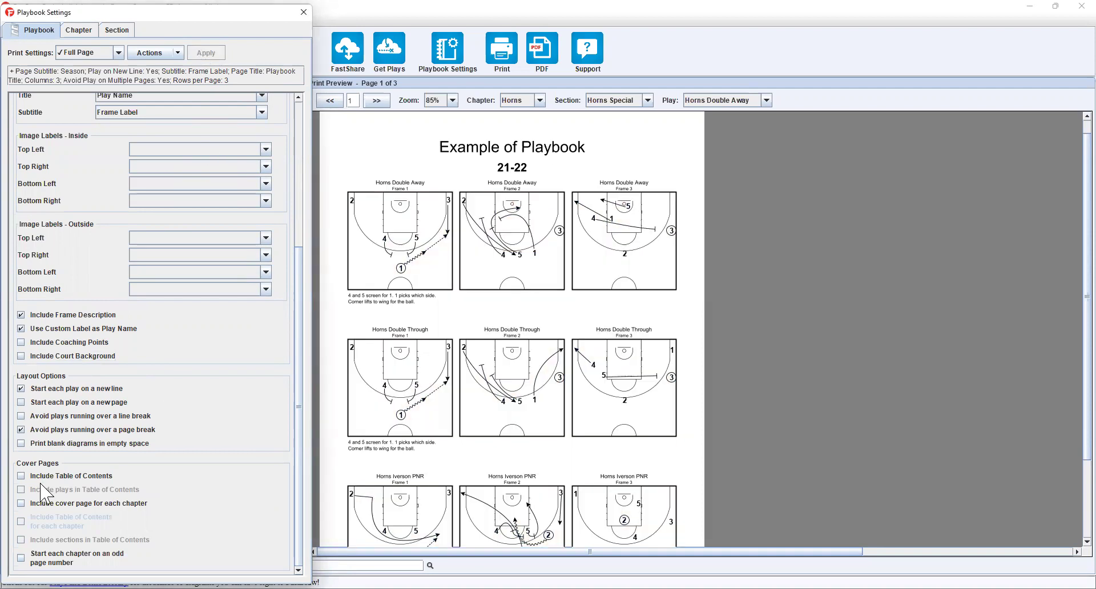
click(46, 476)
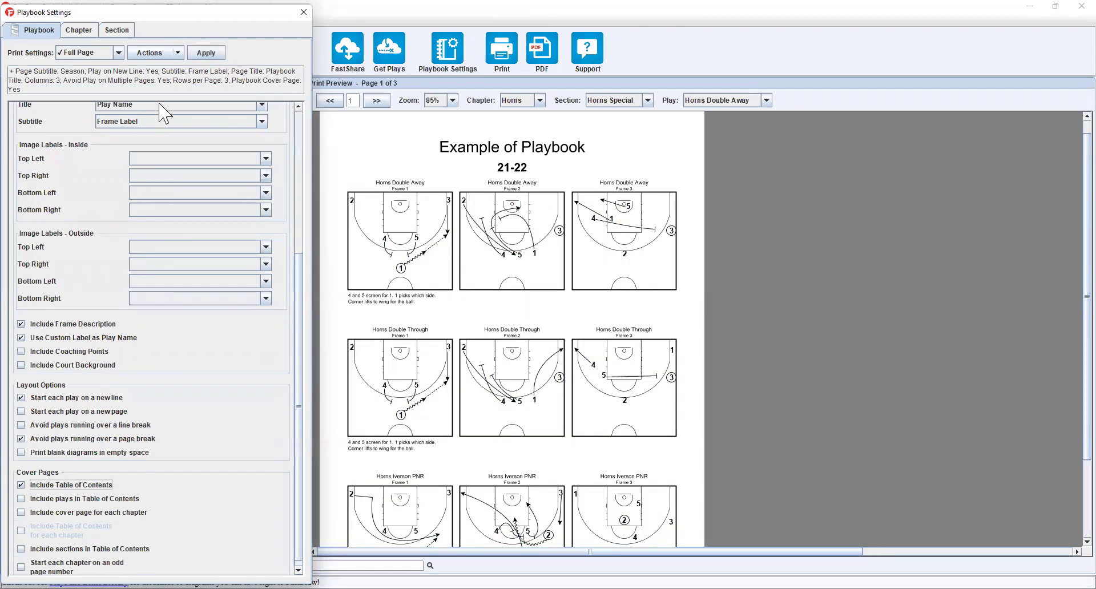
click(206, 53)
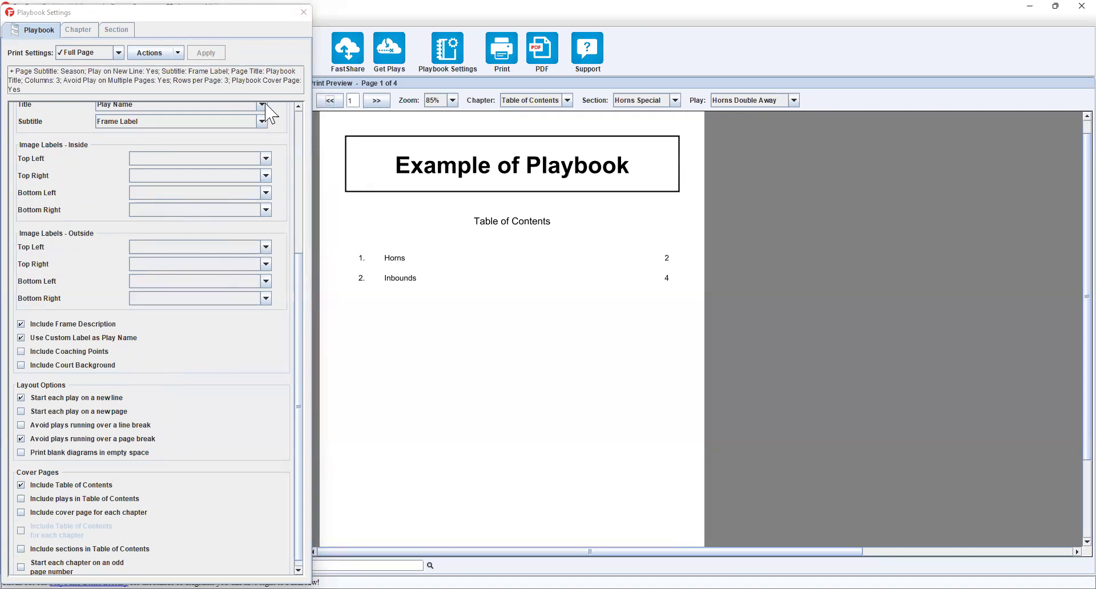
Uncheck View Print Settings in Advanced Mode under Program Settings > Printing, then reopen Playbook Settings.
click(307, 16)
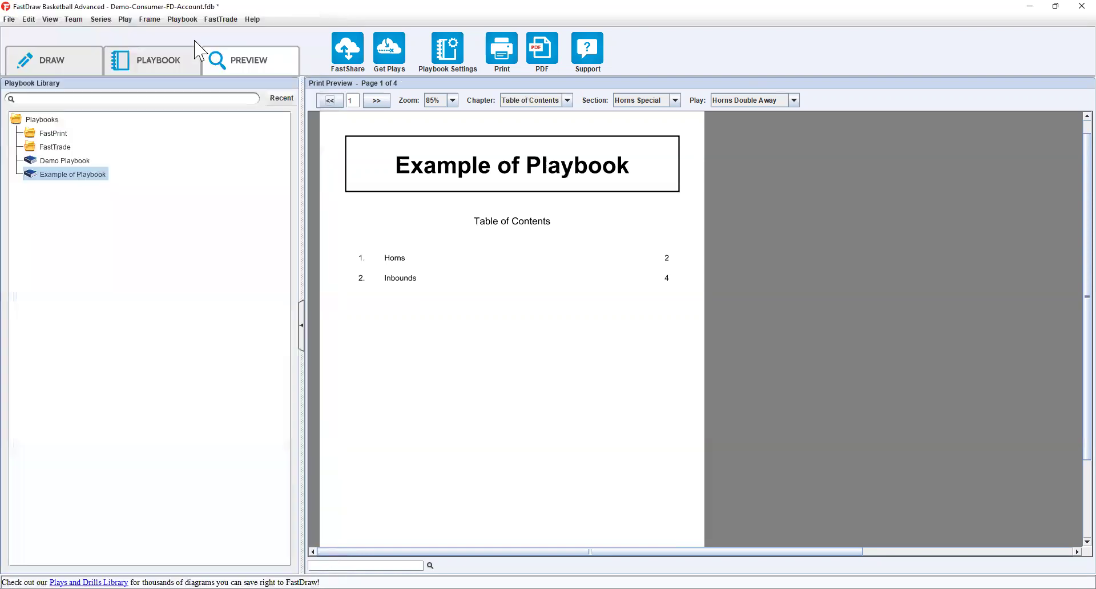
click(9, 20)
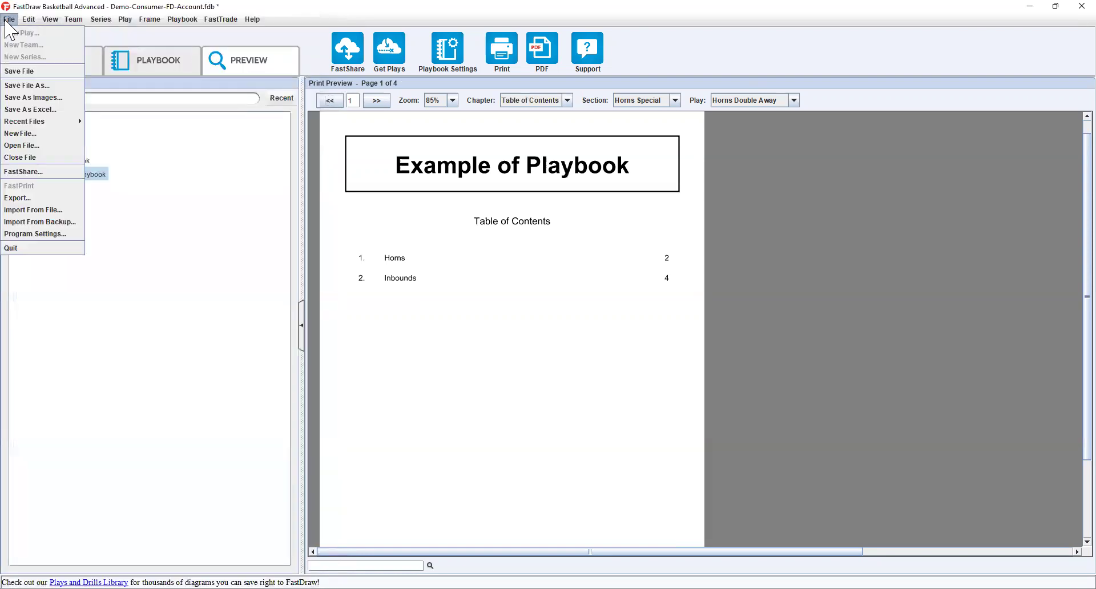
click(78, 233)
click(603, 187)
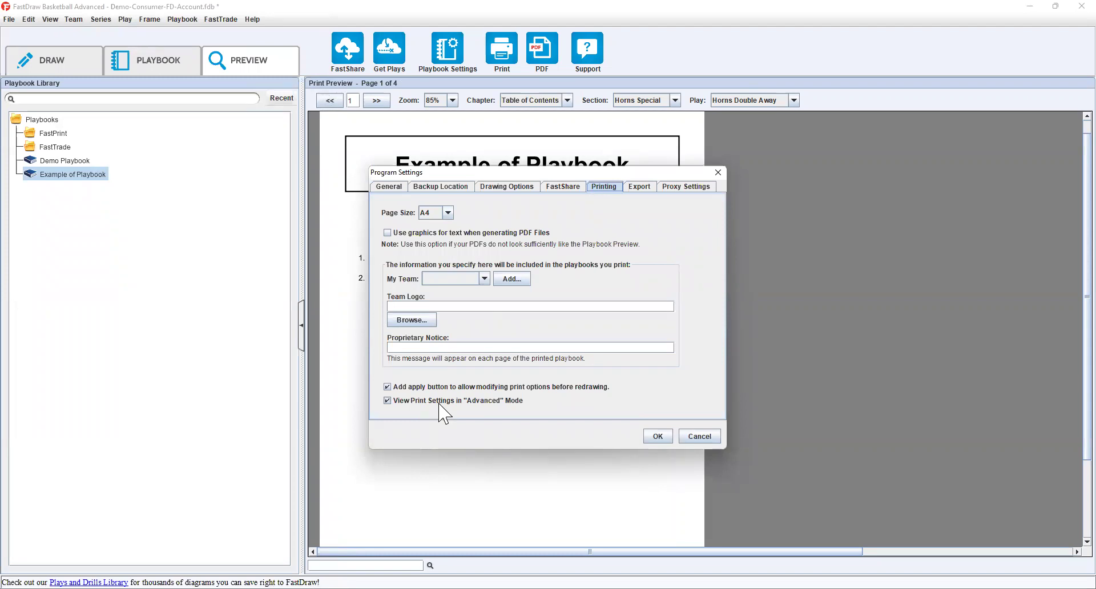
click(472, 401)
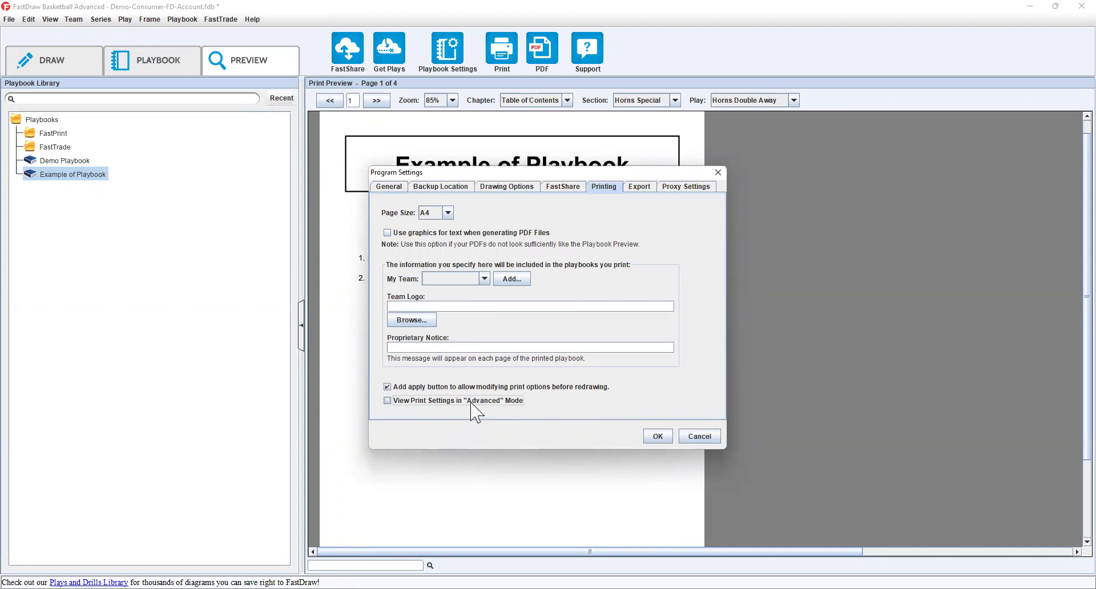
click(654, 437)
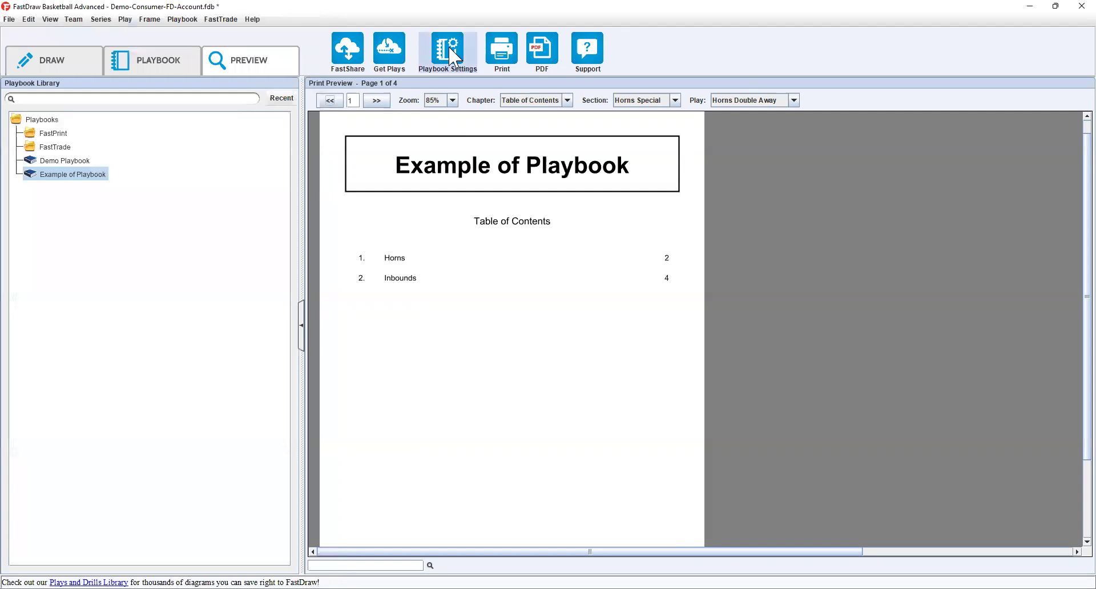
click(454, 57)
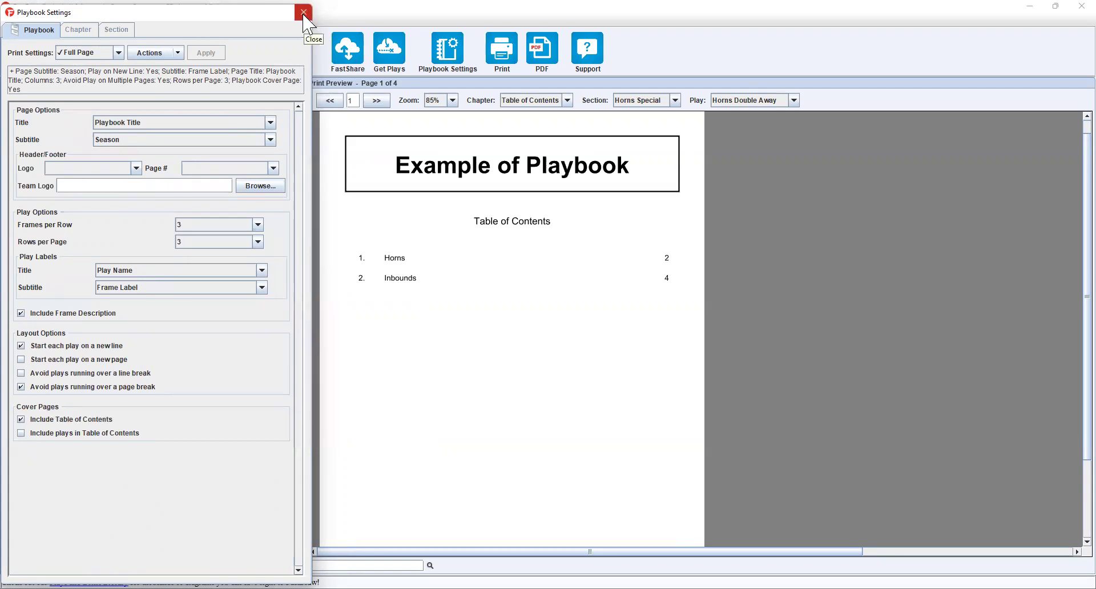
Remove the Table of Contents and page through the 3-page preview.
click(85, 419)
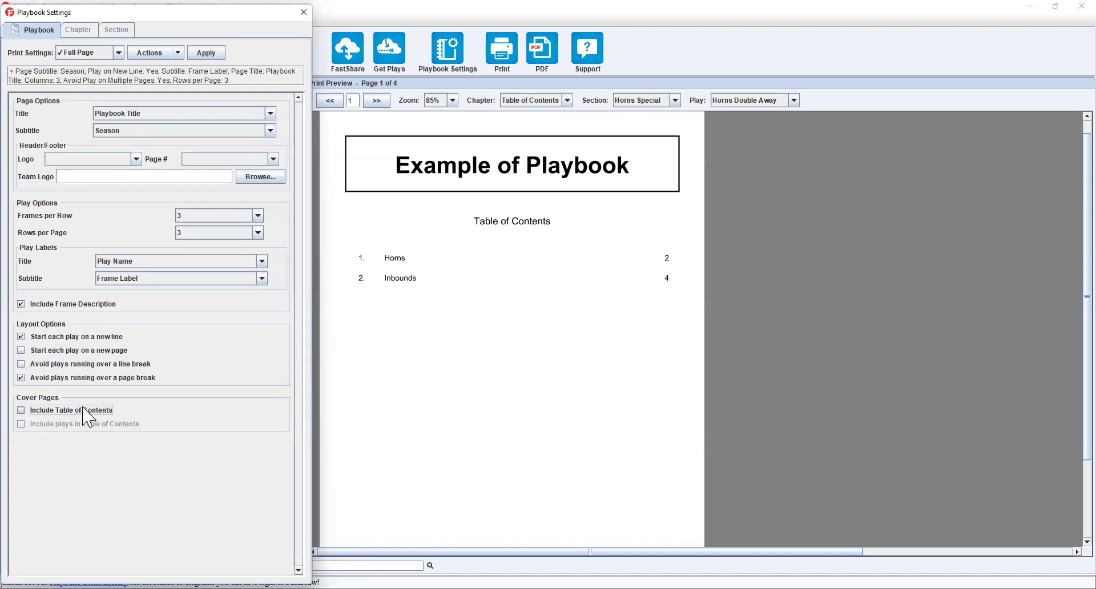
click(306, 13)
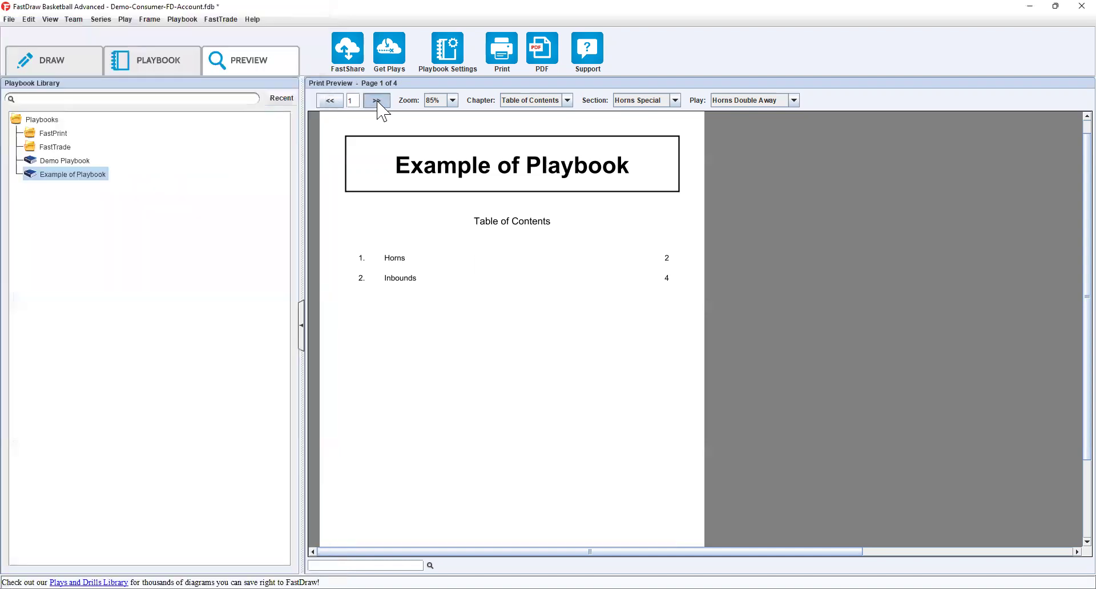
click(376, 101)
click(376, 100)
click(376, 100)
click(376, 100)
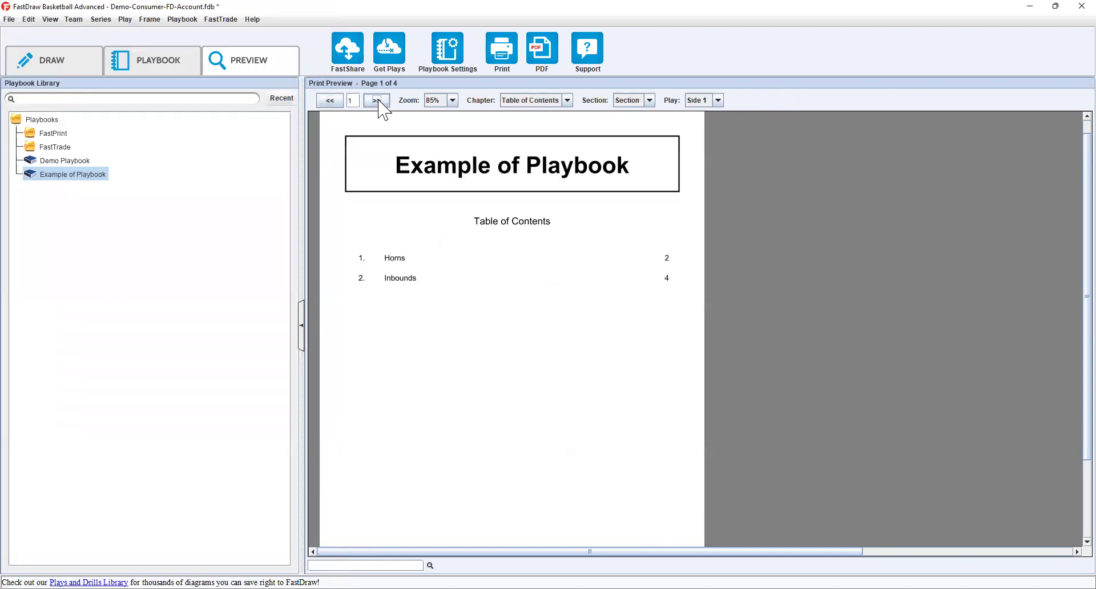
click(376, 101)
click(376, 101)
click(376, 100)
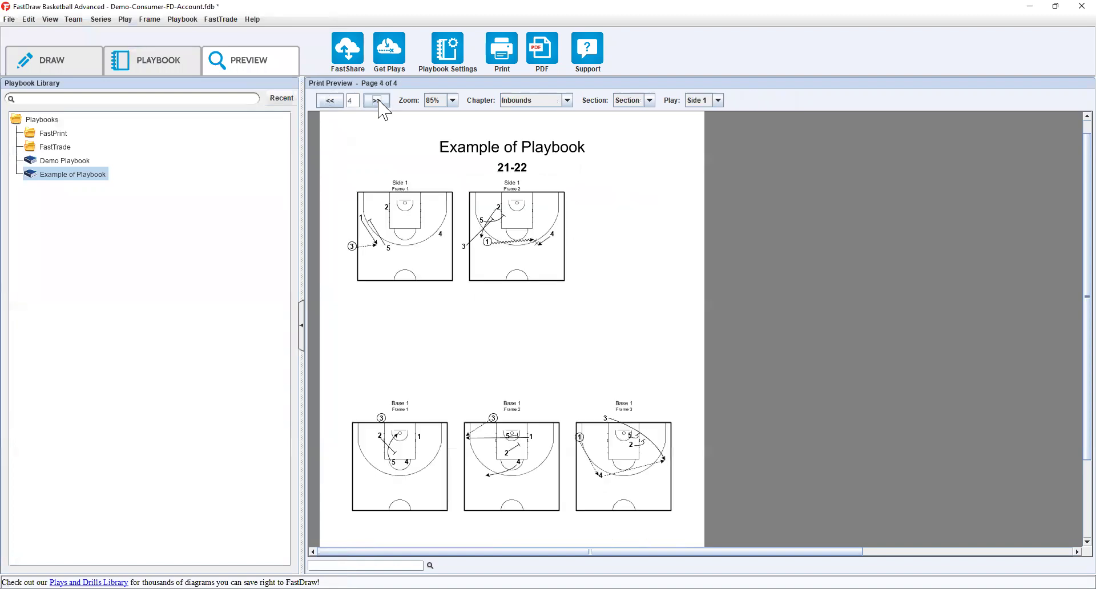
click(376, 101)
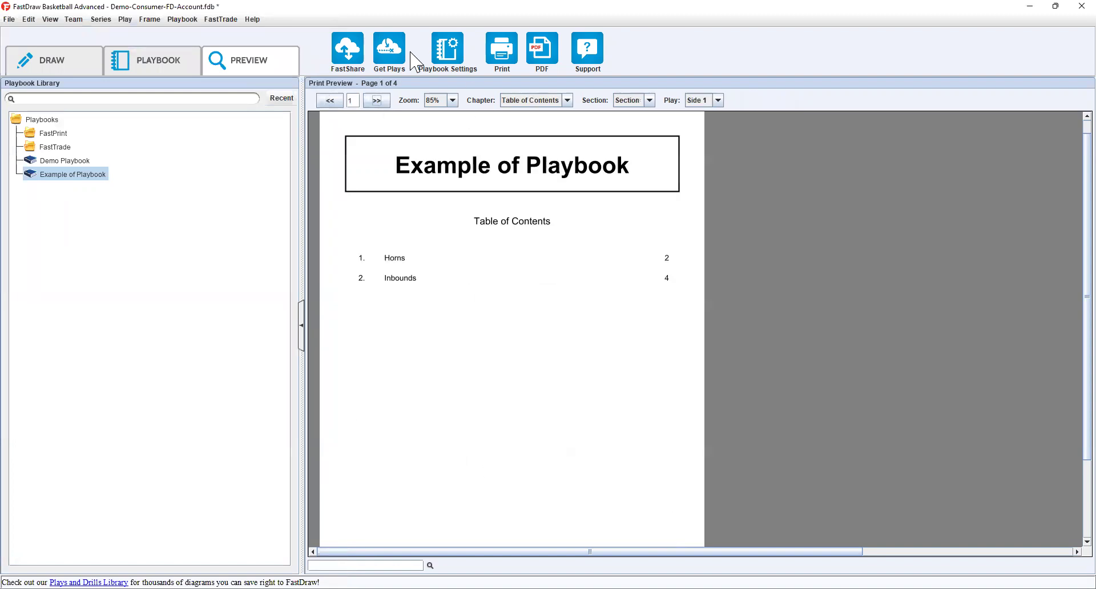
Re-enable View Print Settings in Advanced Mode under Program Settings > Printing.
click(10, 20)
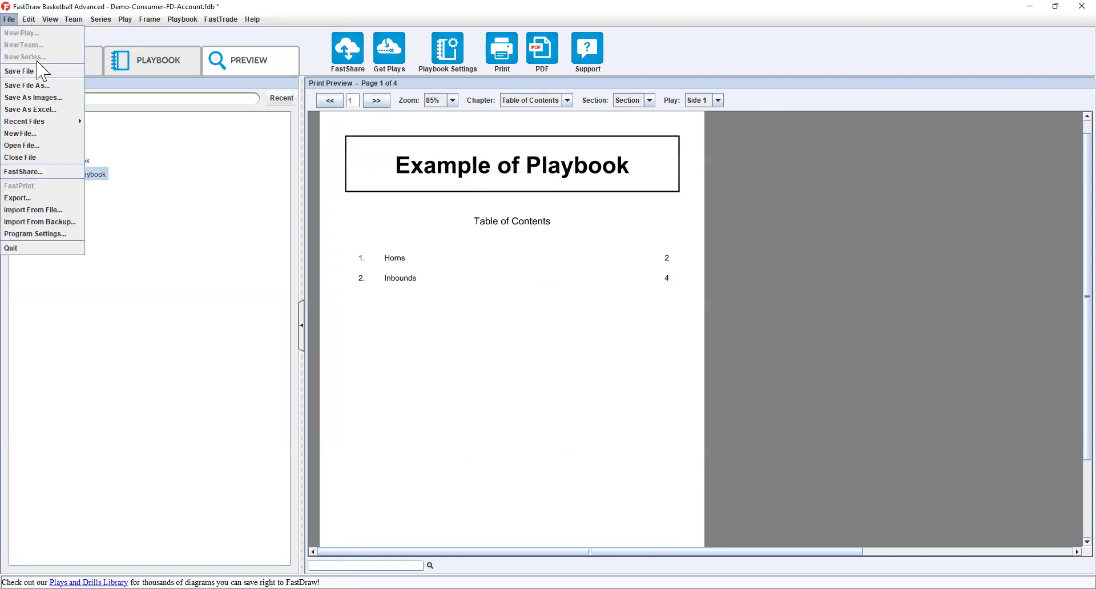
click(69, 234)
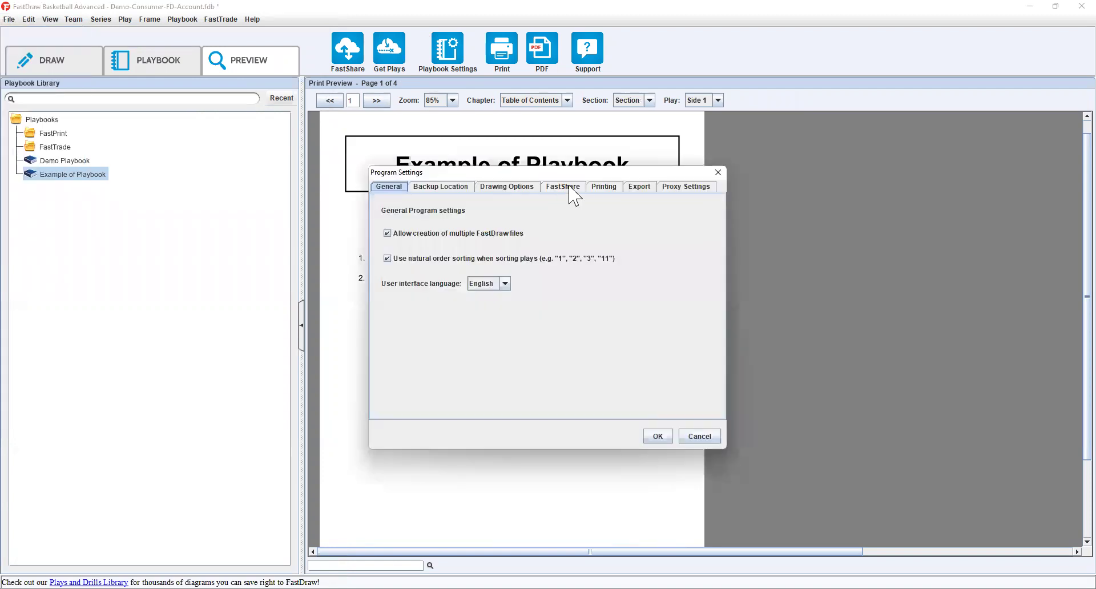
click(603, 187)
click(454, 401)
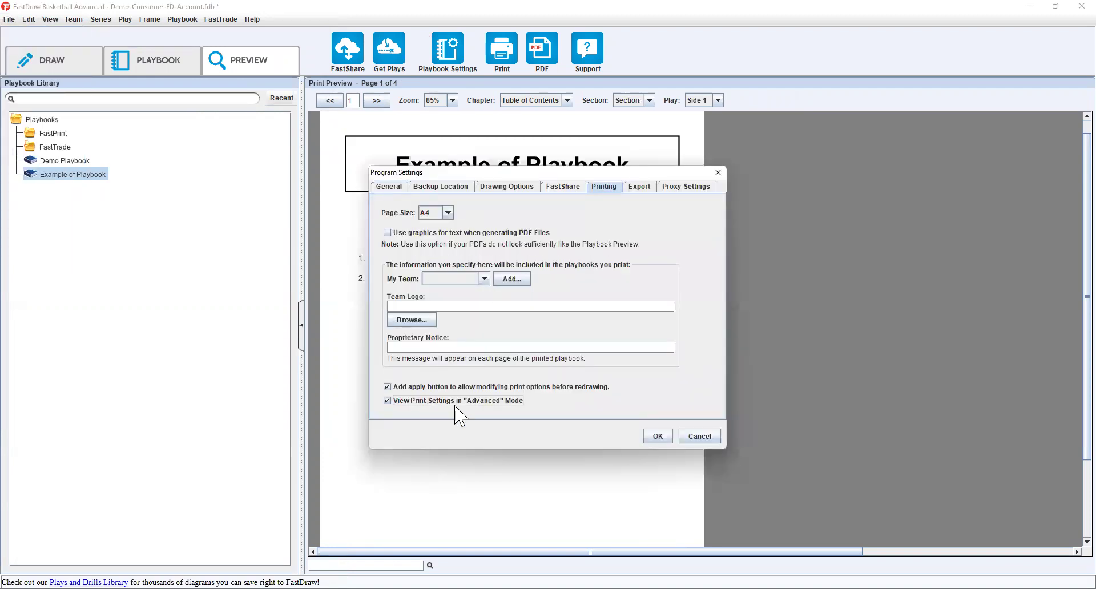
click(657, 436)
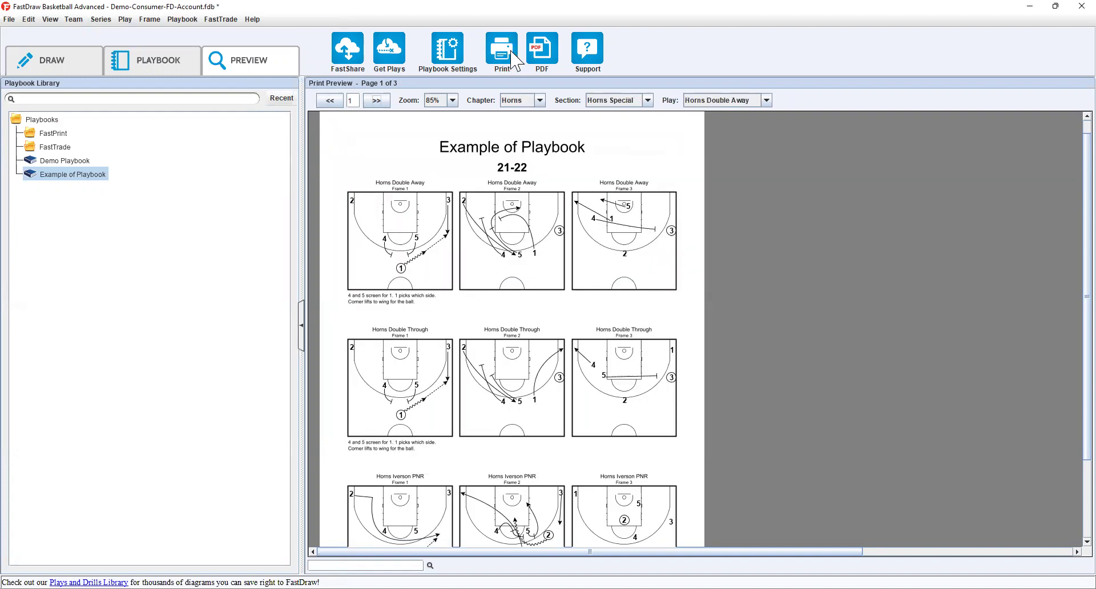
click(505, 53)
click(153, 436)
click(139, 439)
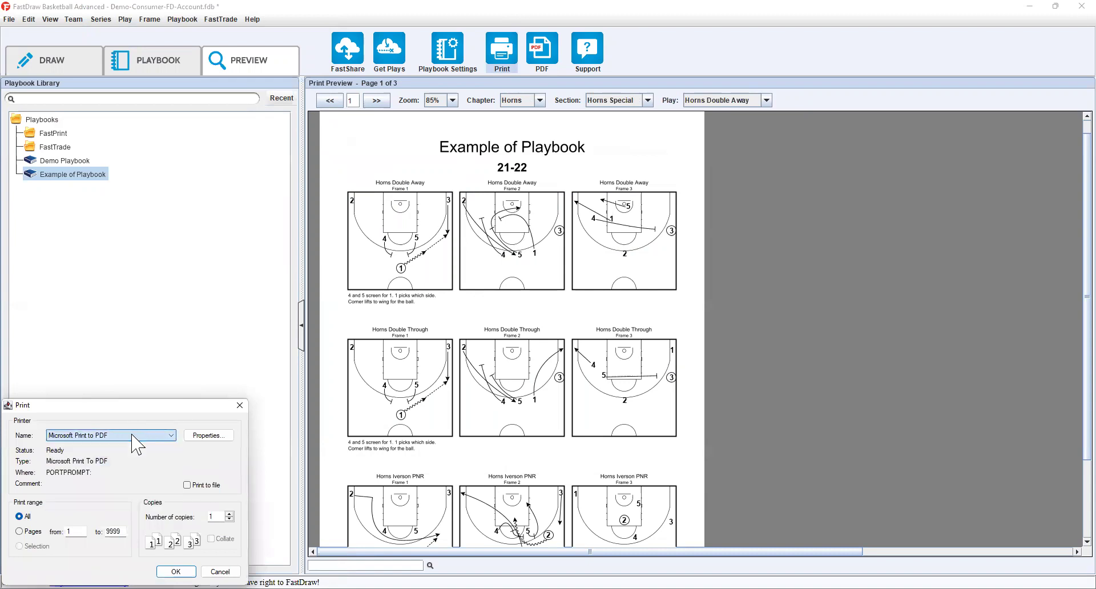
click(240, 406)
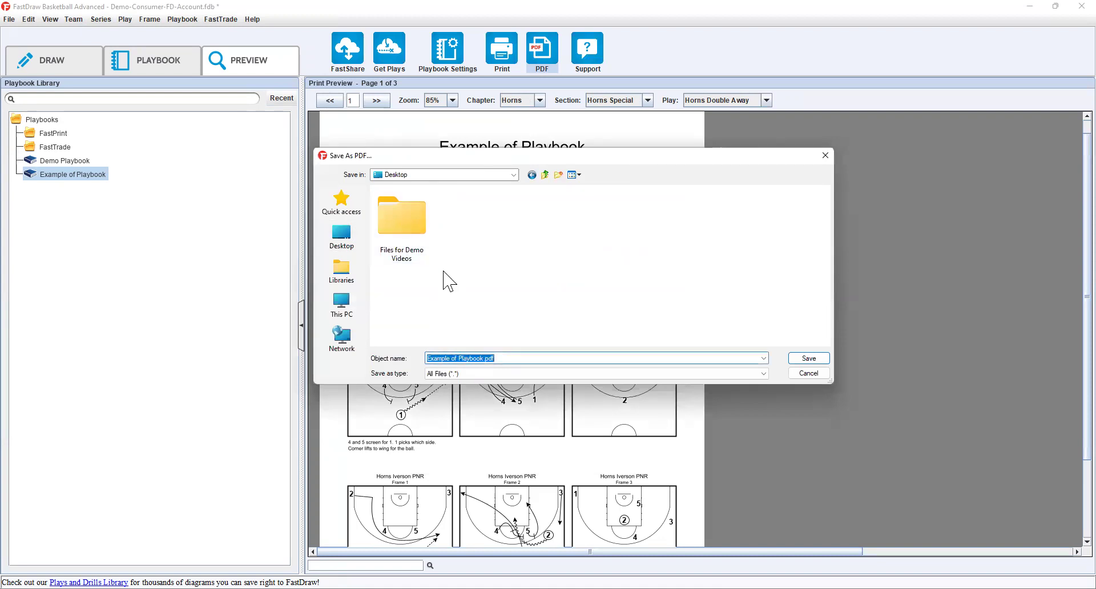
click(479, 292)
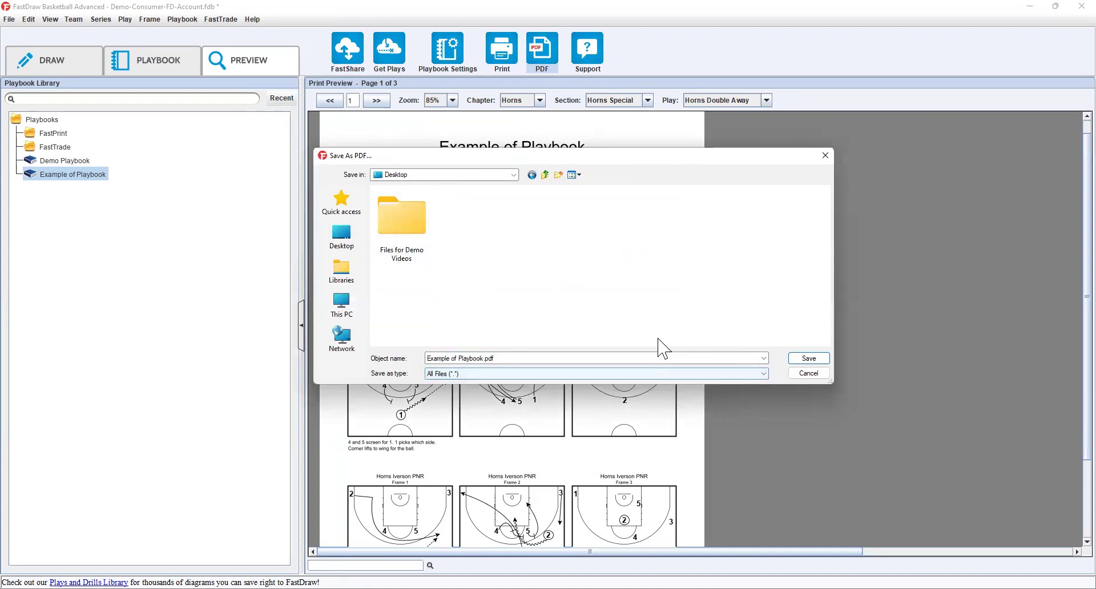
click(807, 374)
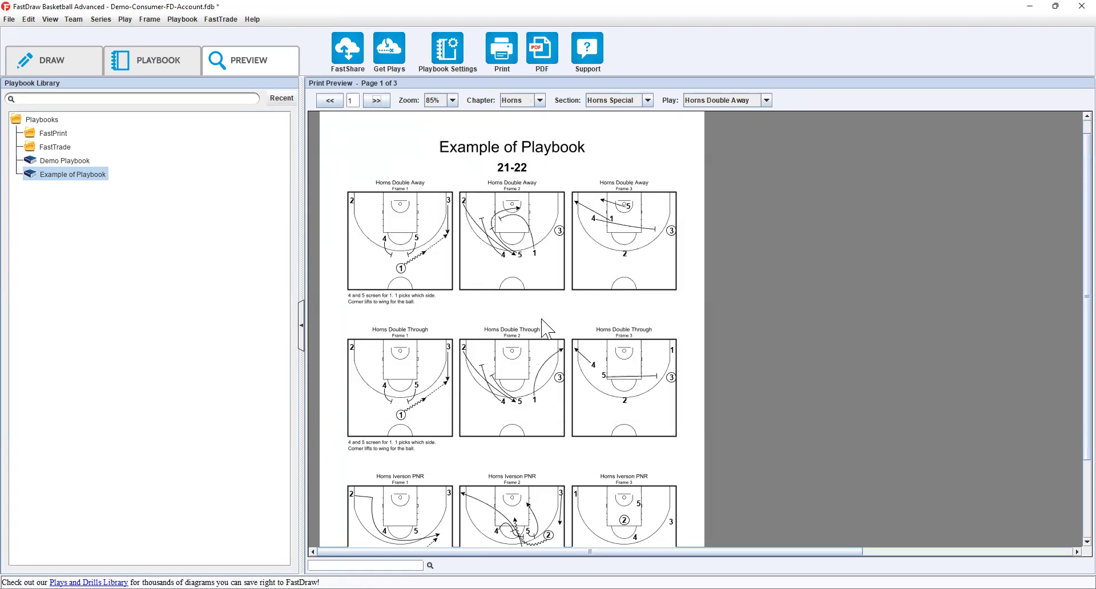